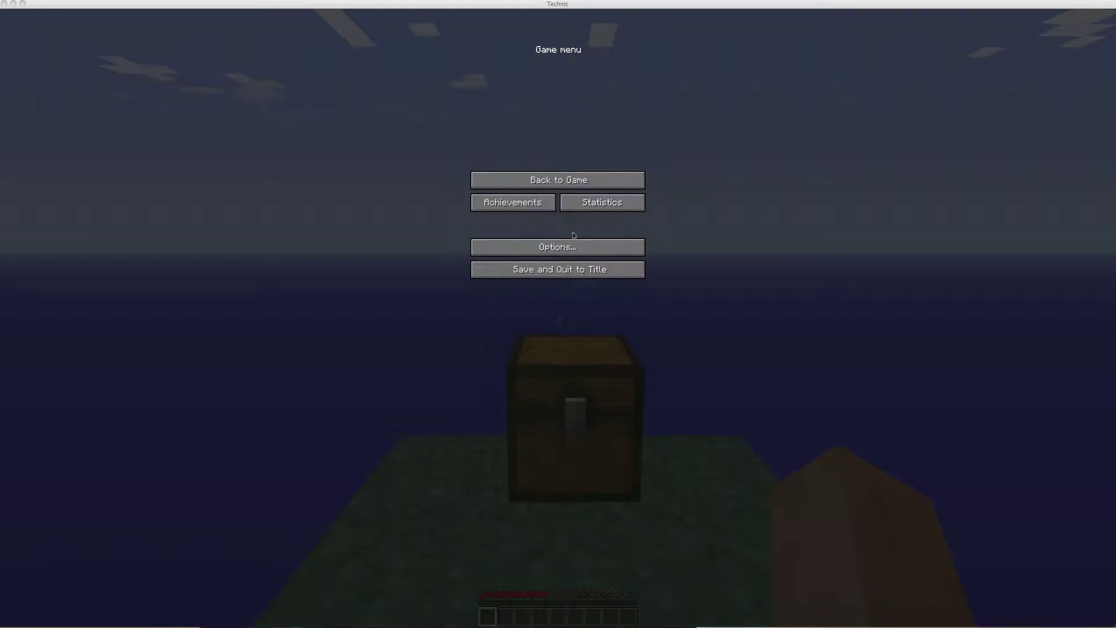
- Resume play and open the player inventory to reach NEI's Options button
key(Escape)
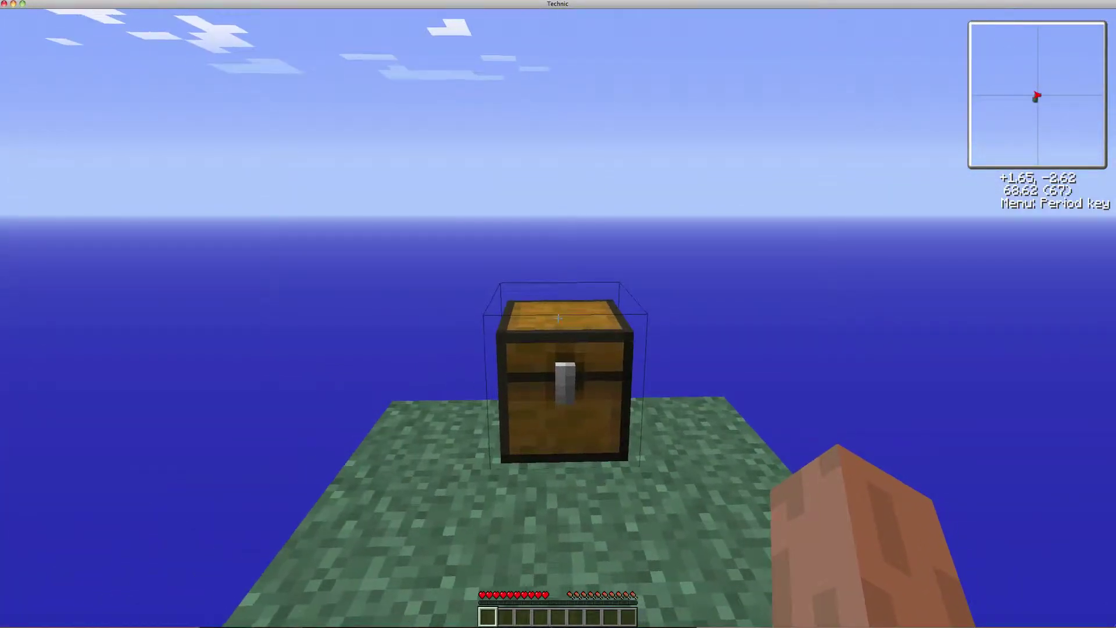
key(e)
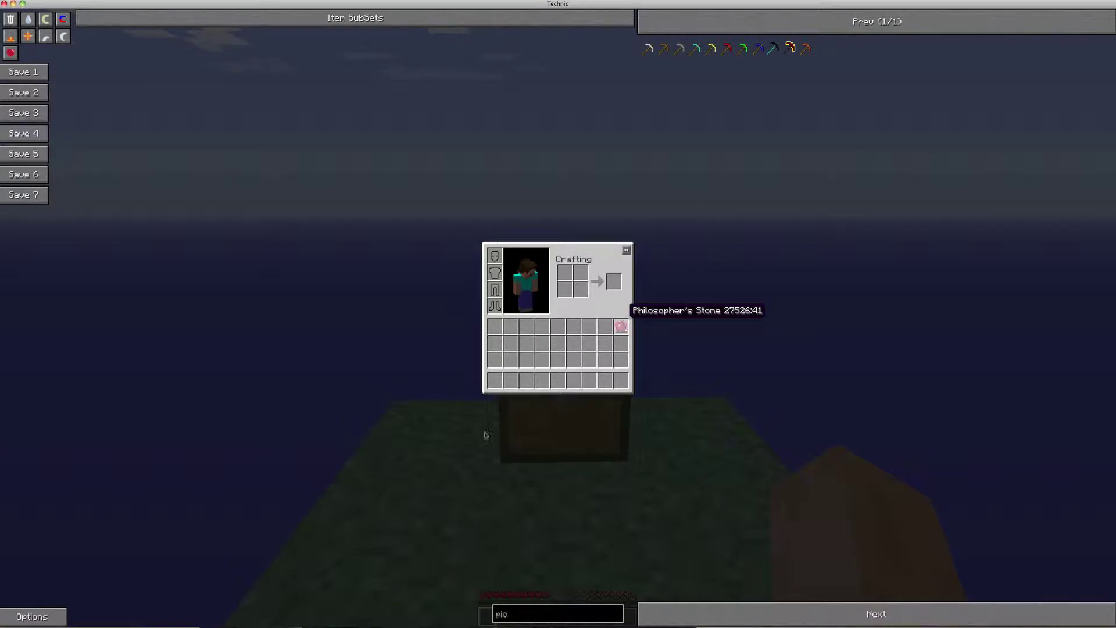
- Toggle NEI to Recipe Mode, then view the Philosopher's Stone recipe (diamond, redstone, glowstone)
click(44, 617)
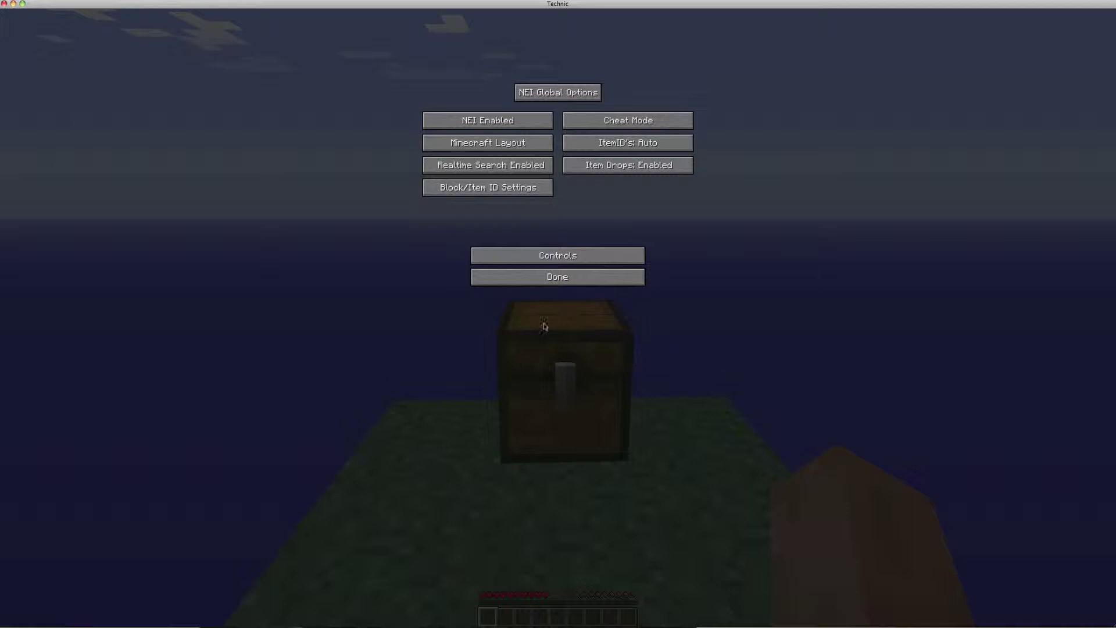
click(651, 123)
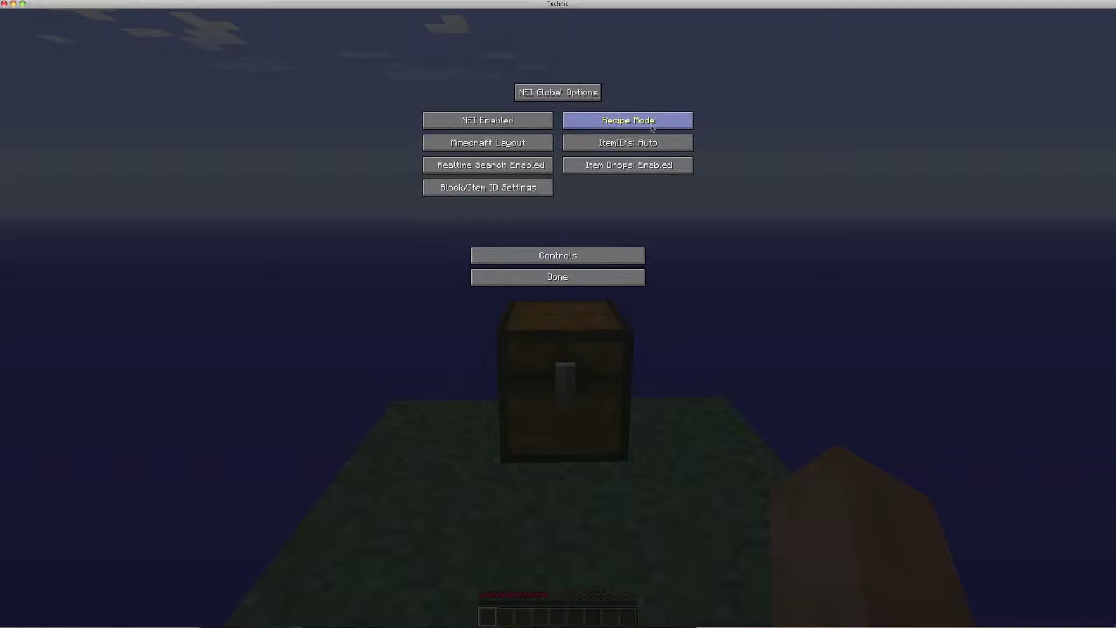
key(Escape)
key(e)
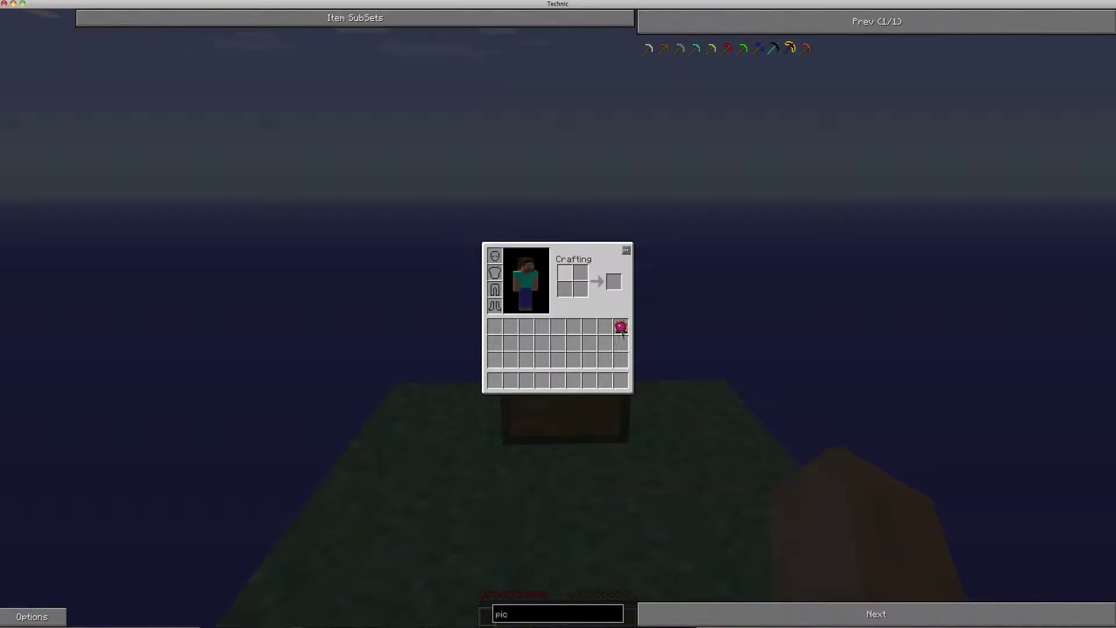
click(623, 330)
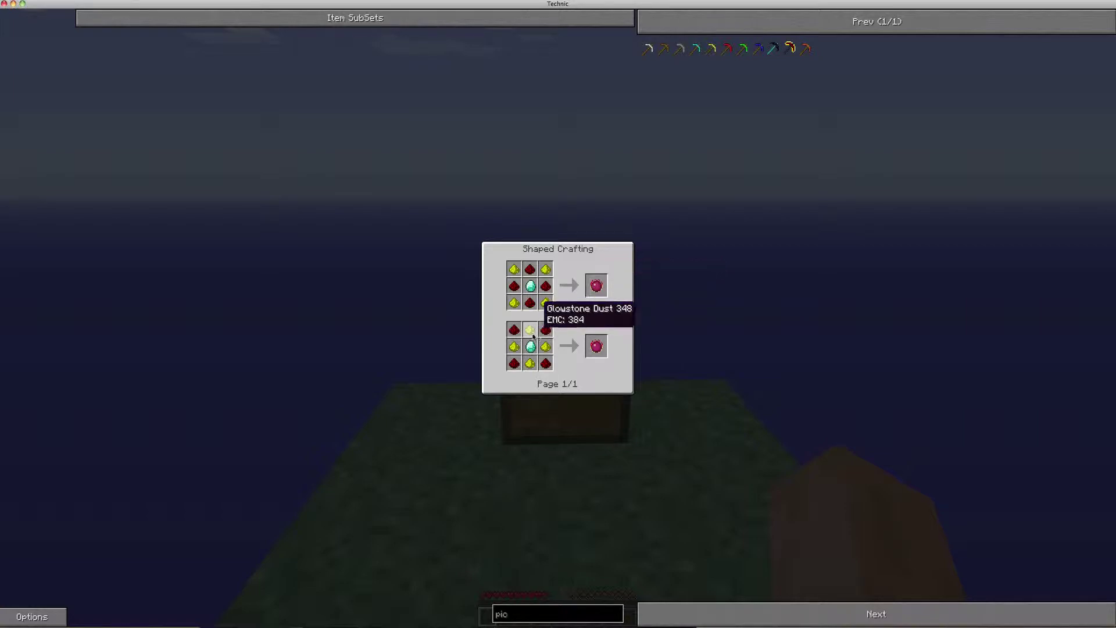
- Hold the Philosopher's Stone from hotbar slot 9 and cycle a grass block through sand and gravel
key(Escape)
key(Escape)
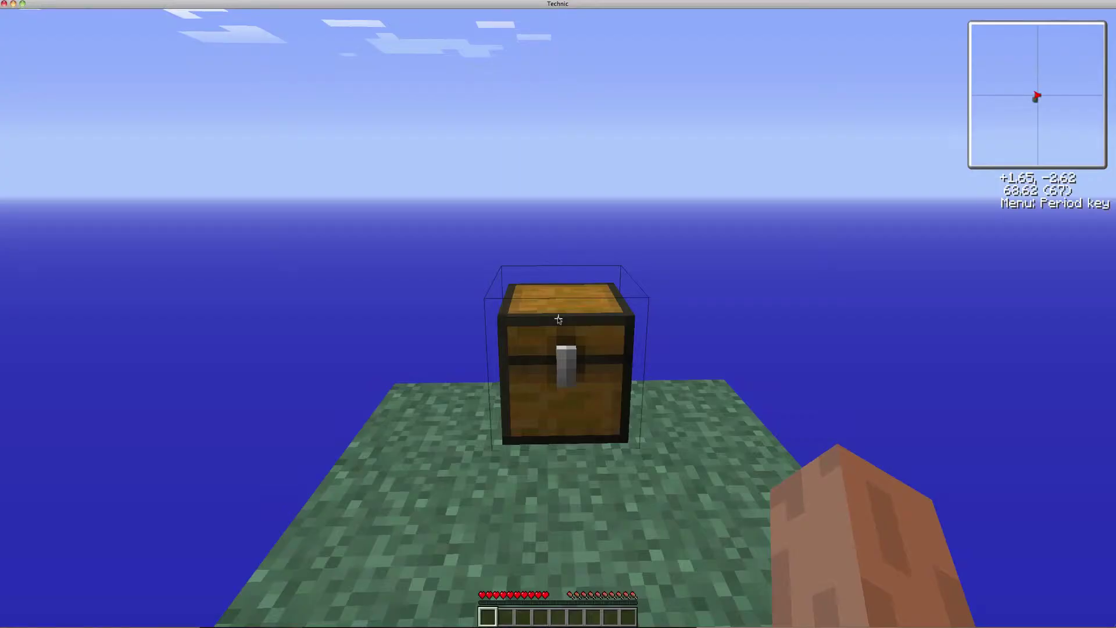
key(e)
click(621, 325)
click(620, 380)
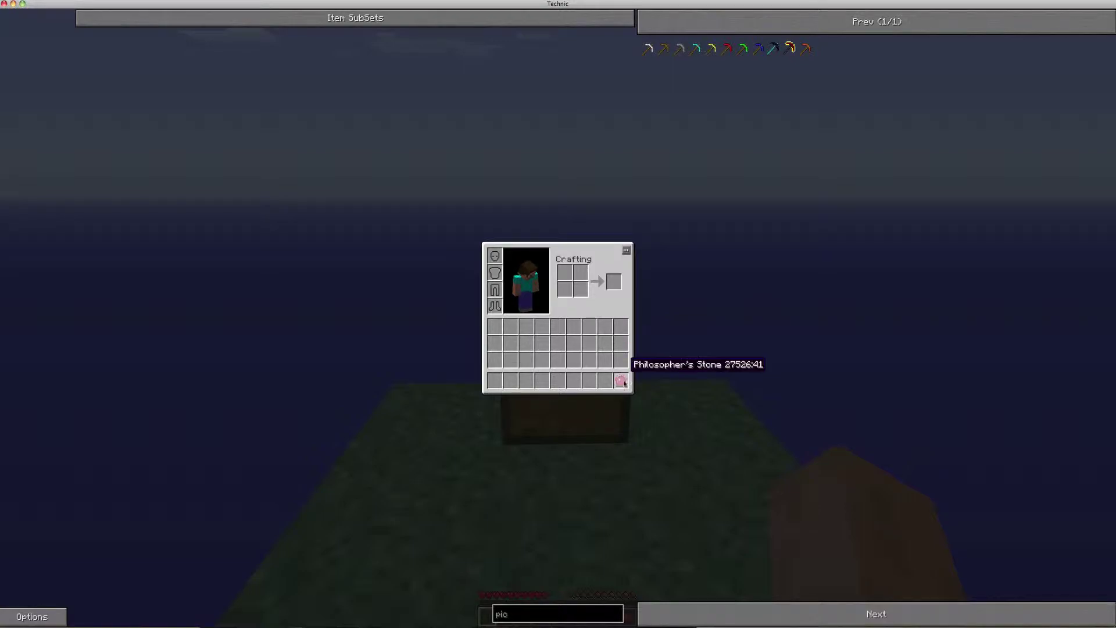
key(Escape)
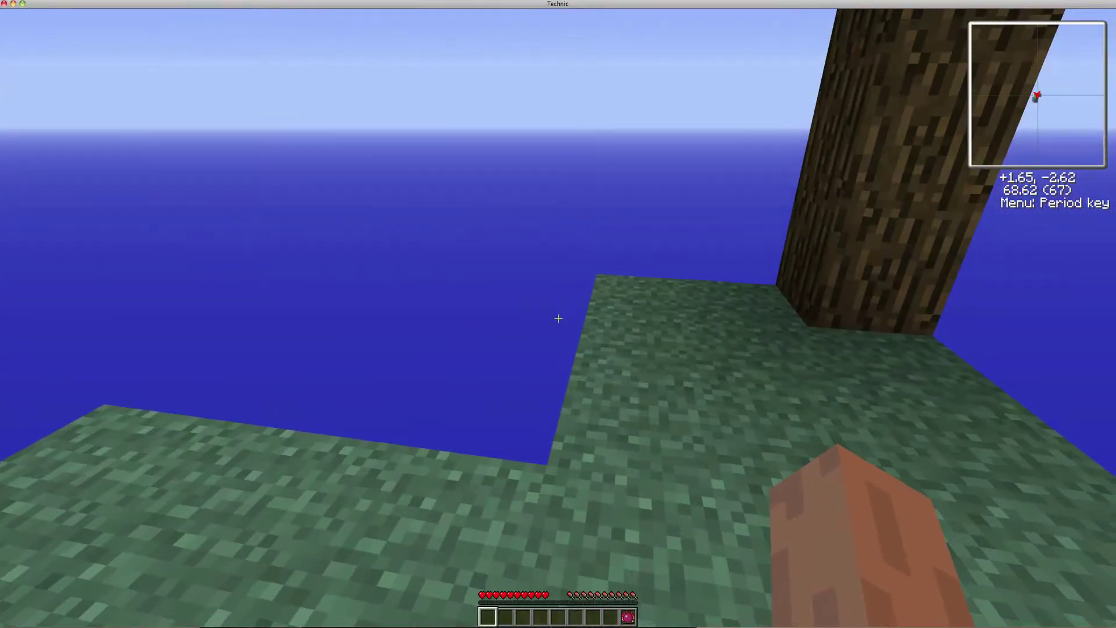
key(9)
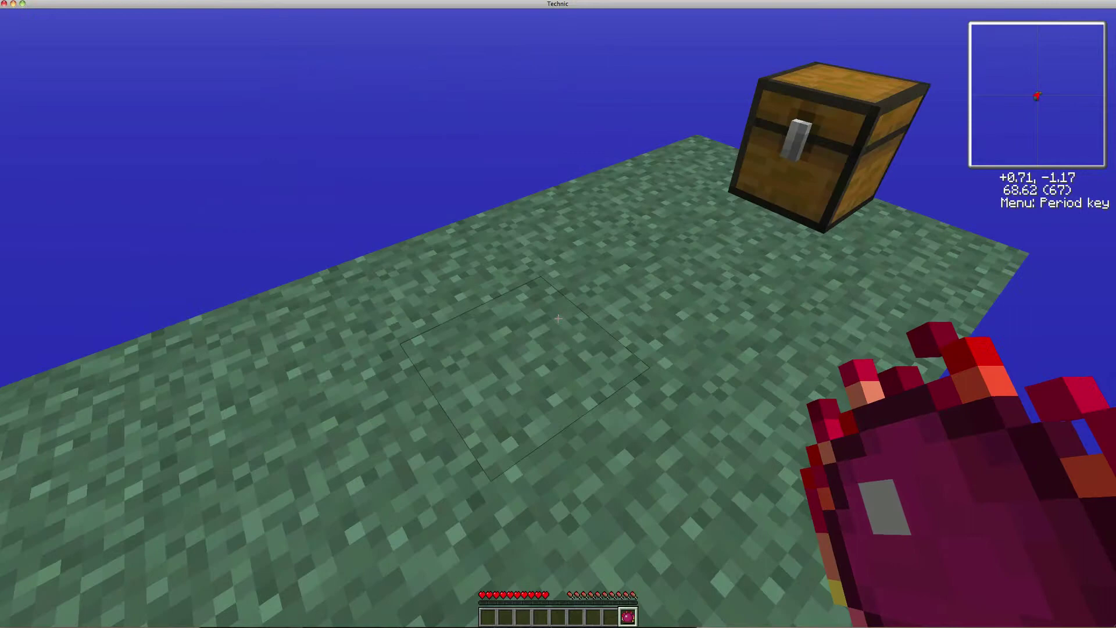
right_click(559, 319)
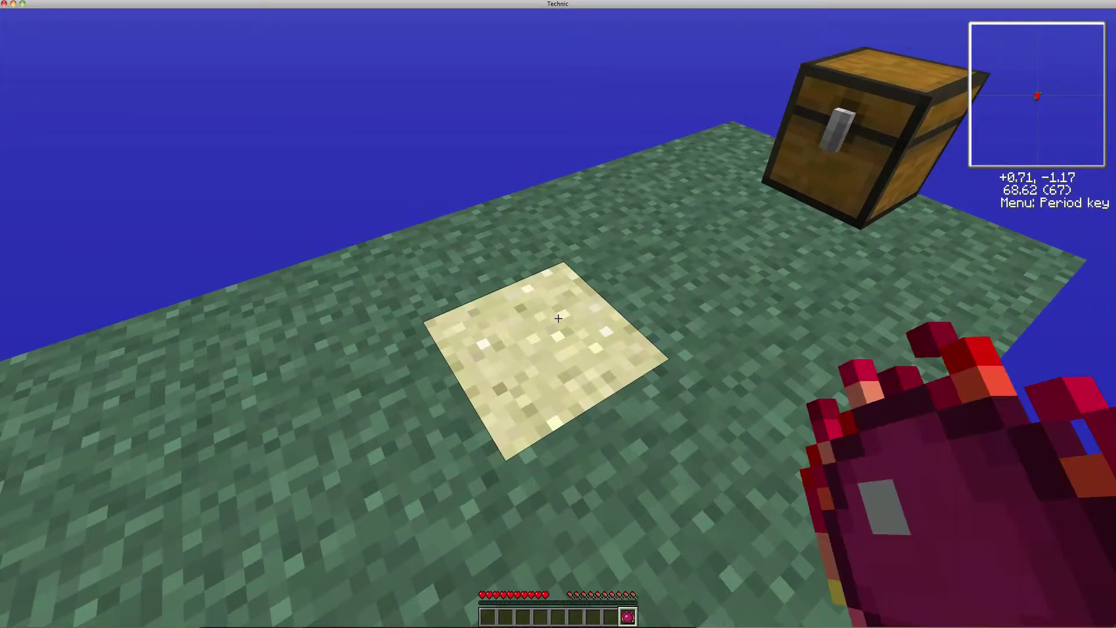
right_click(558, 319)
right_click(558, 319)
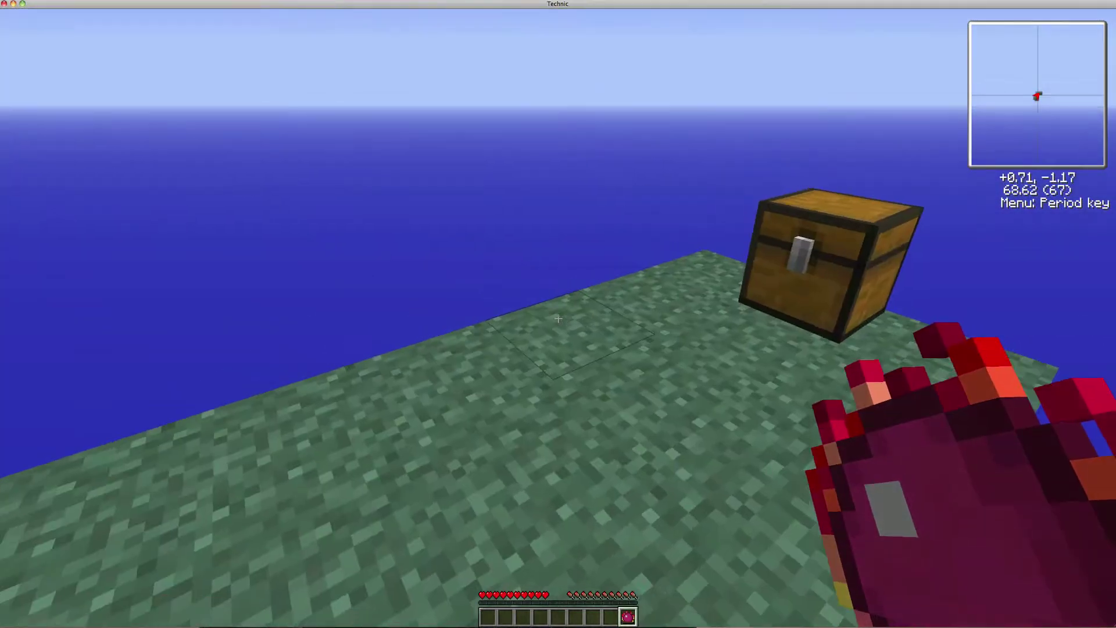
- Place the Philosopher's Stone into a slot of the chest
key(e)
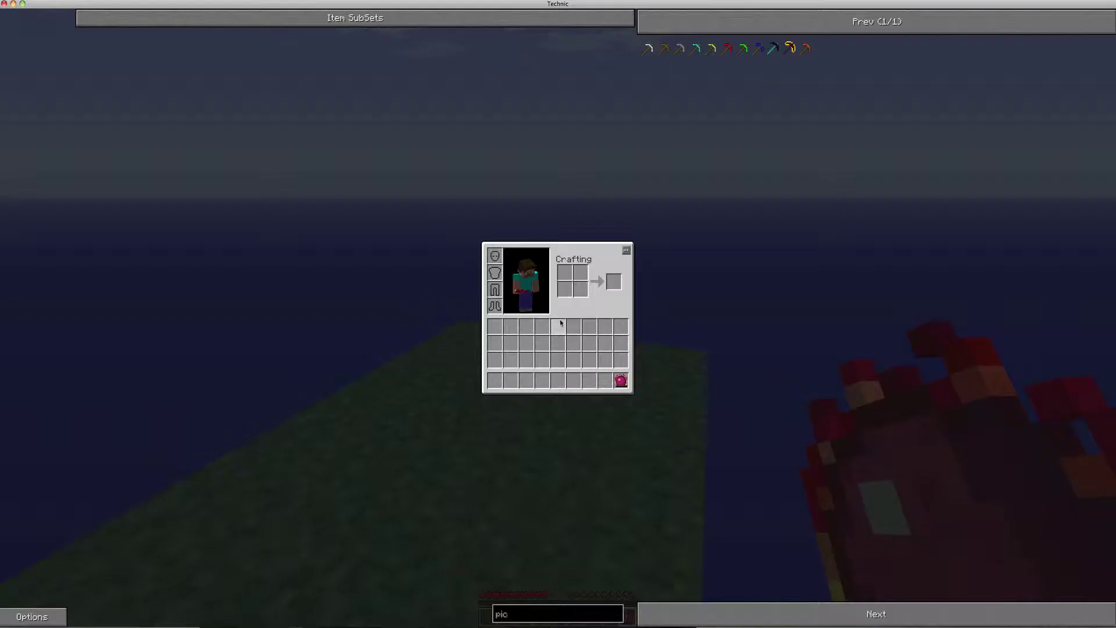
key(Escape)
right_click(558, 317)
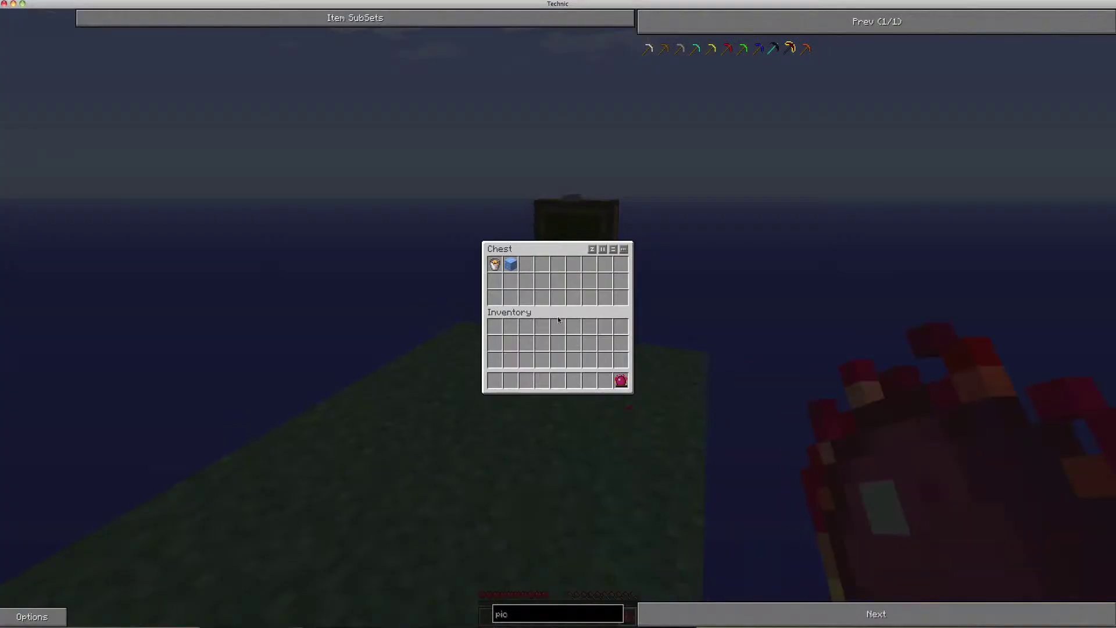
click(622, 381)
click(573, 282)
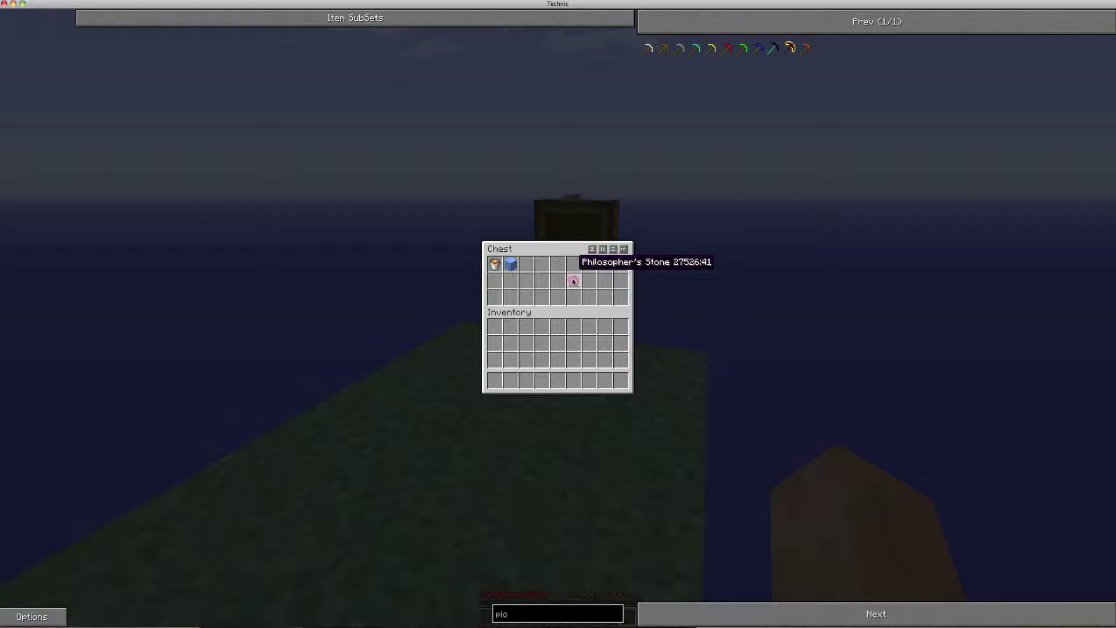
- Walk up to the tree trunk and briefly check the F3 debug overlay
key(Escape)
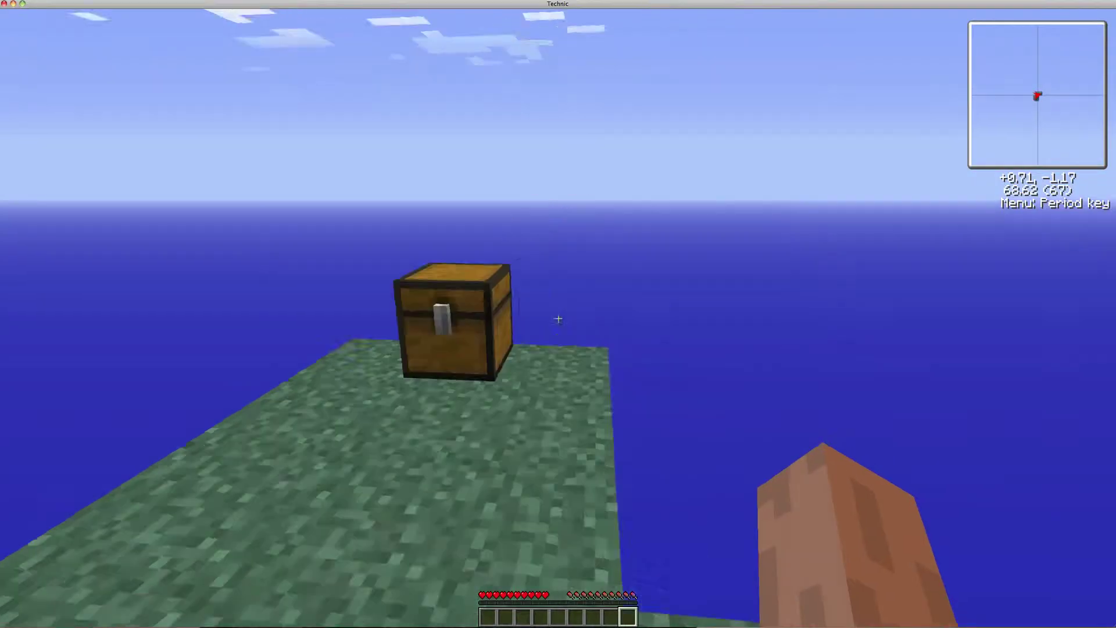
key(w)
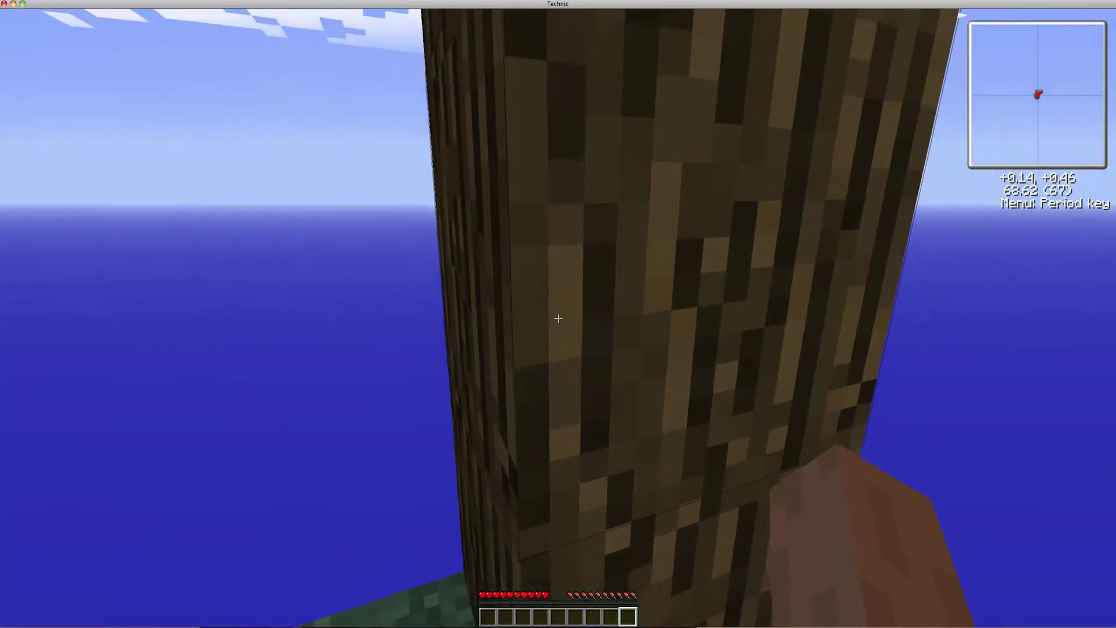
key(Escape)
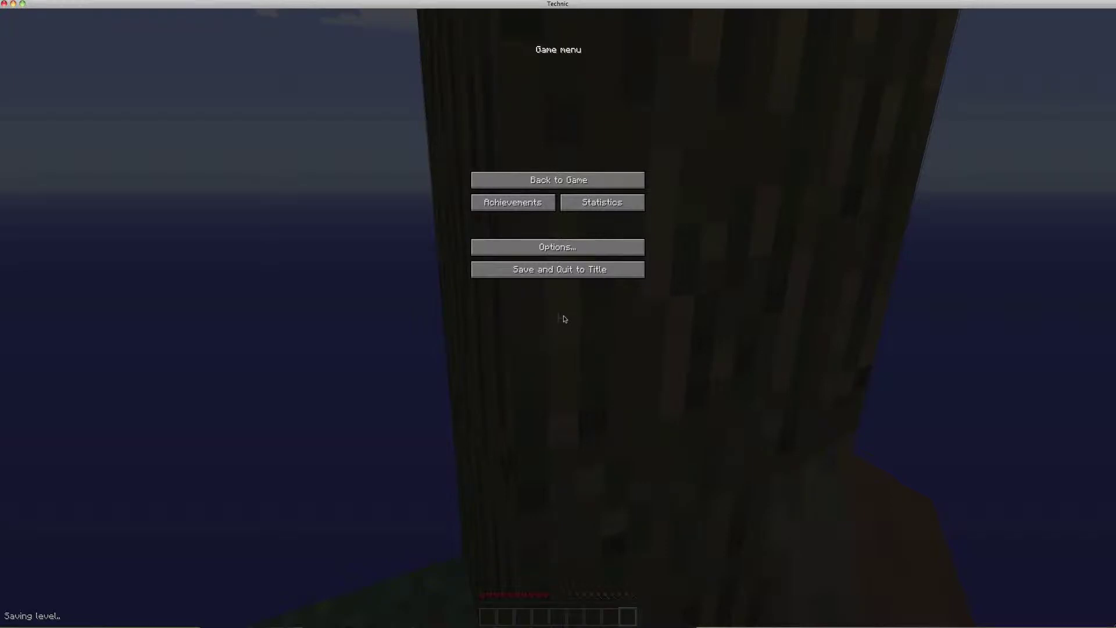
key(Escape)
key(F3)
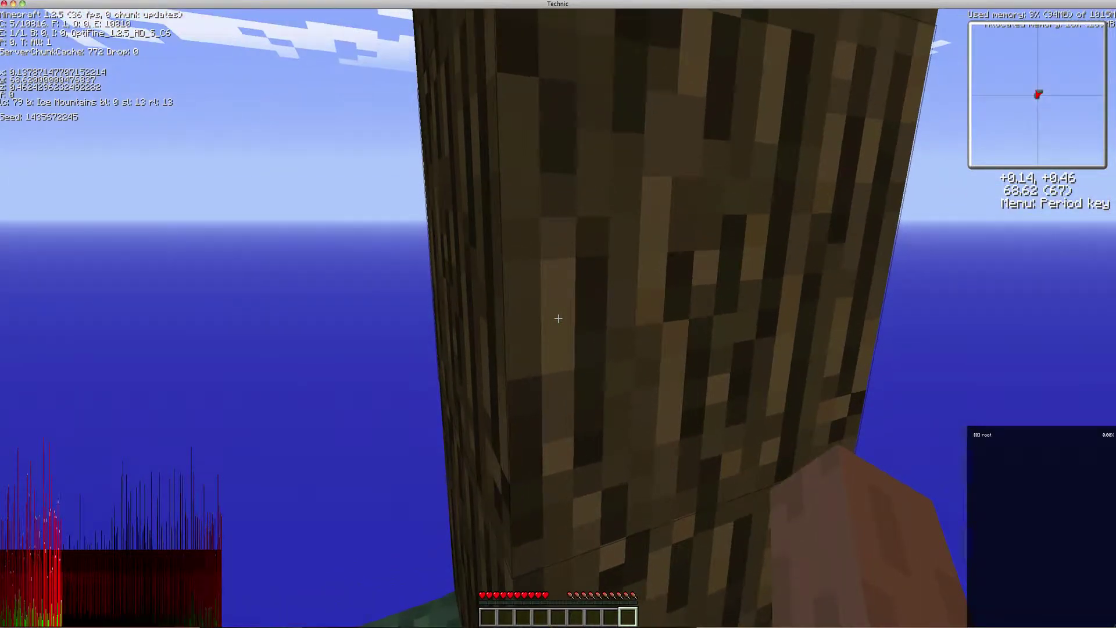
key(F3)
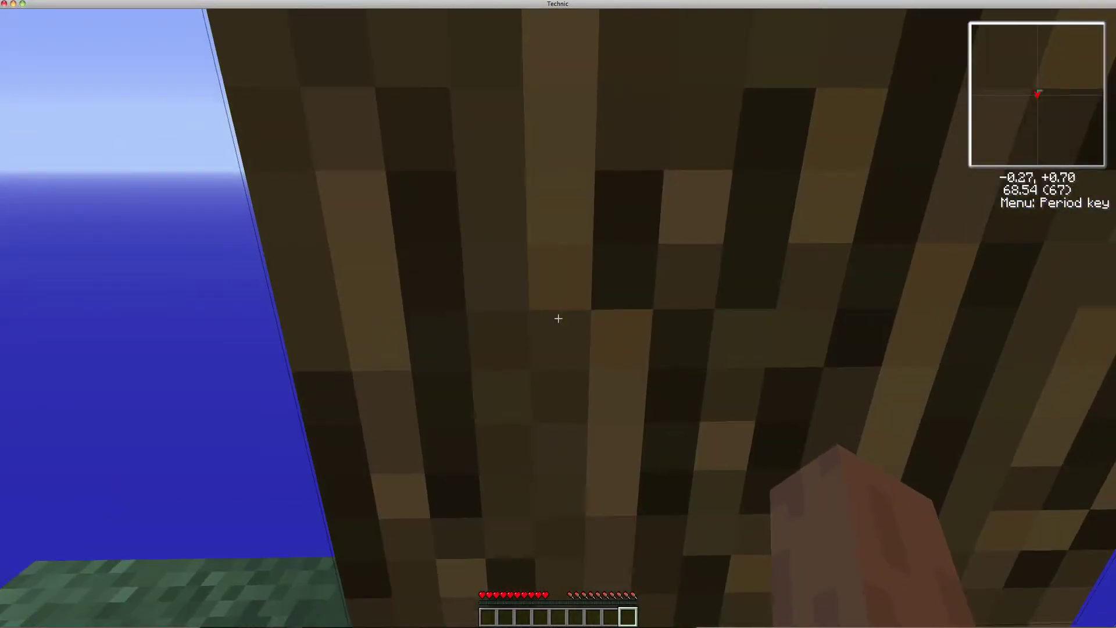
- Break the trunk, stump and overhead log blocks, collecting the wood
click(558, 320)
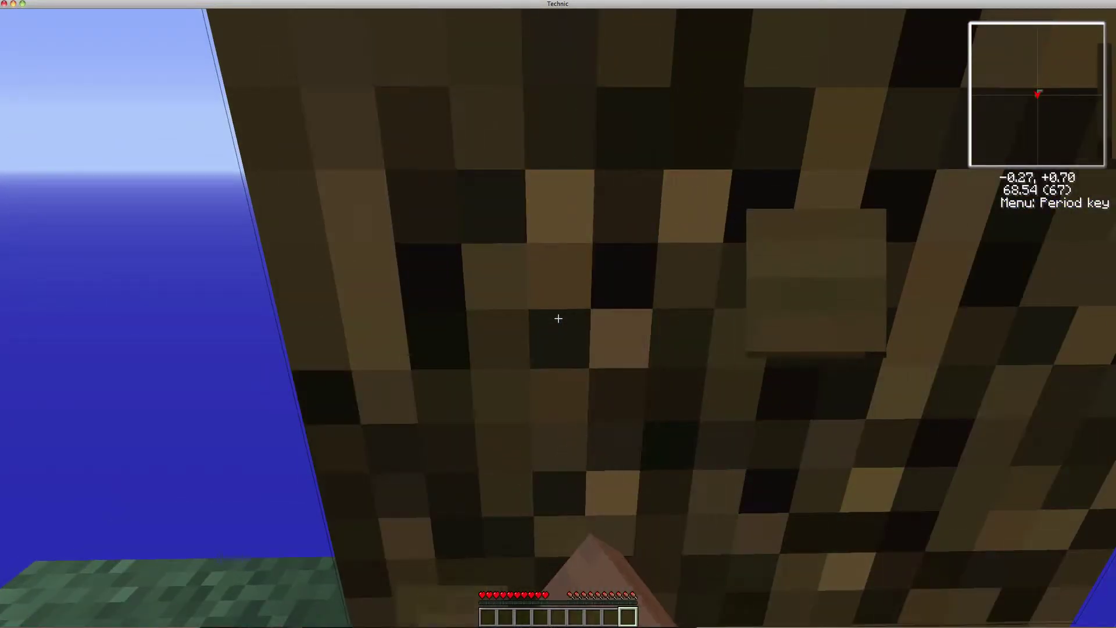
click(559, 319)
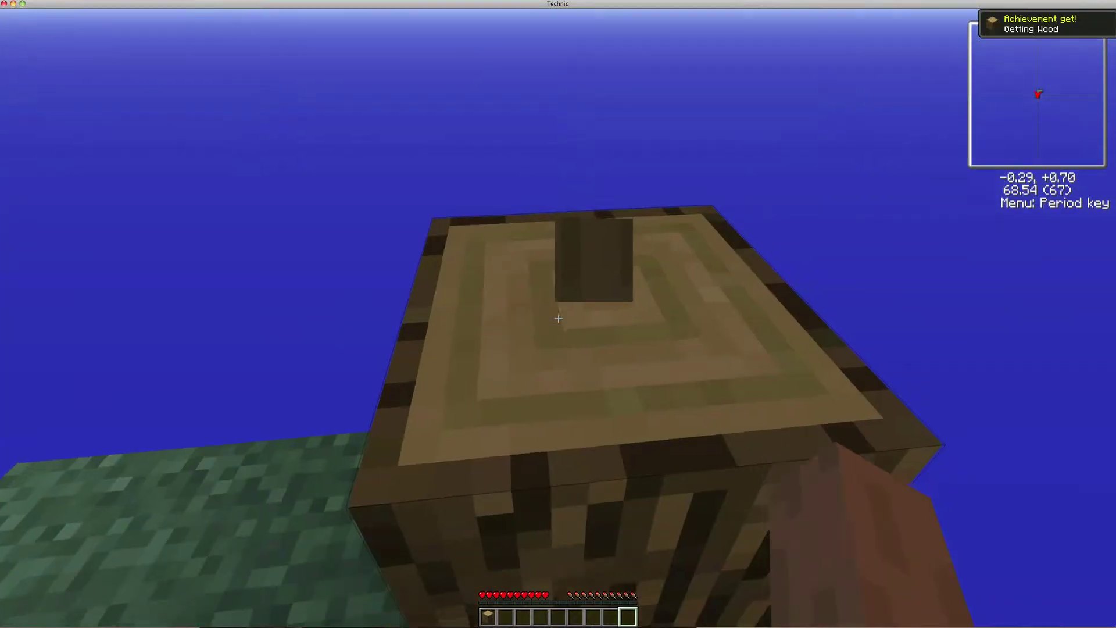
click(559, 320)
click(558, 319)
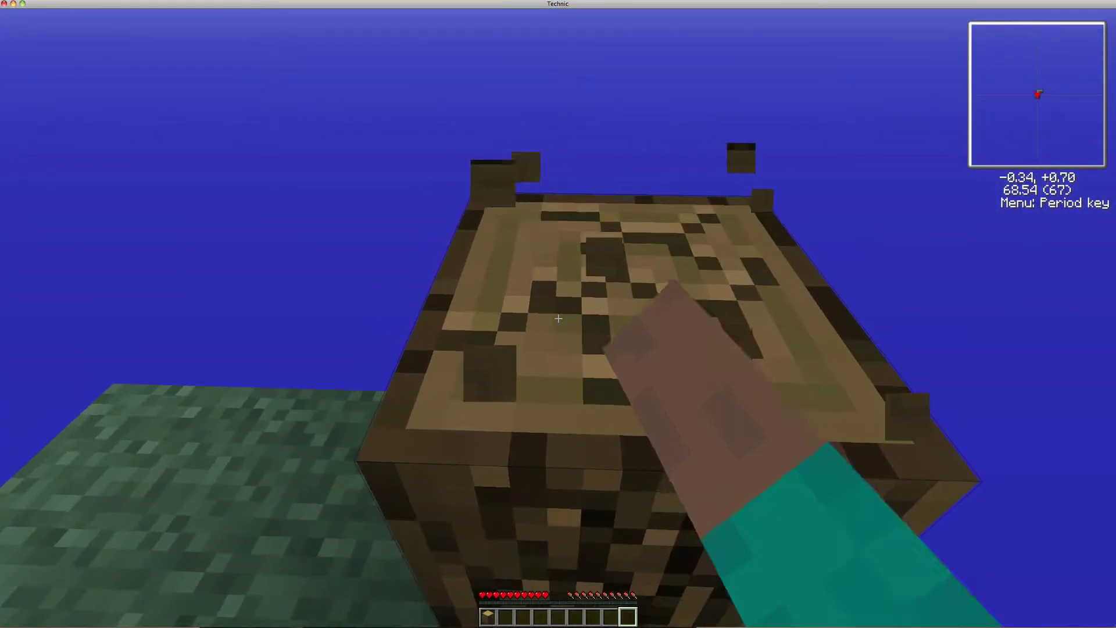
click(559, 319)
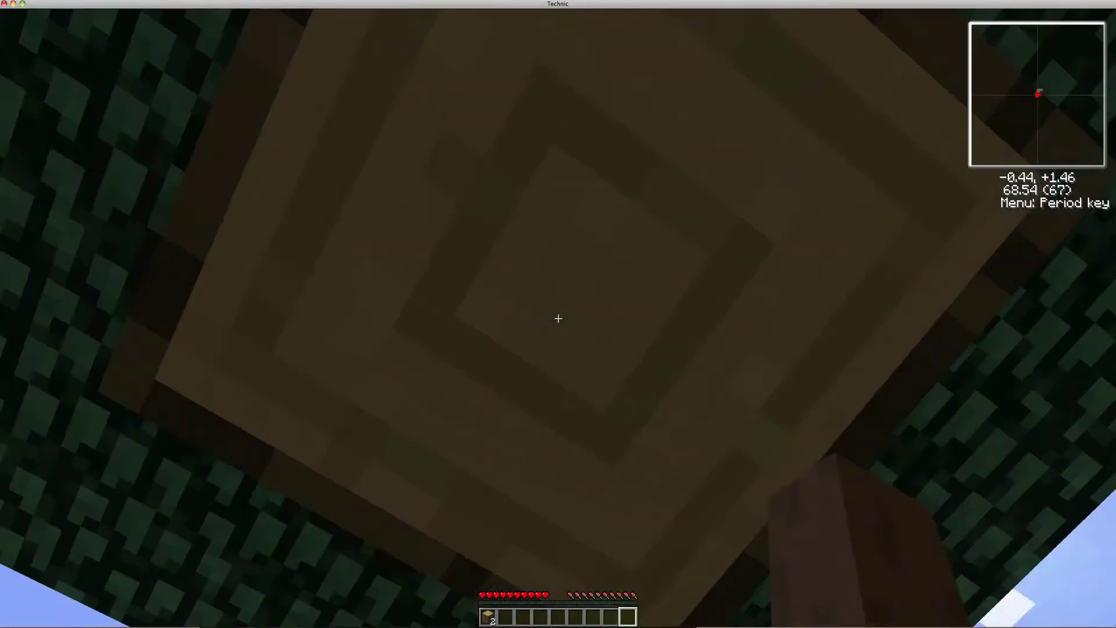
click(559, 319)
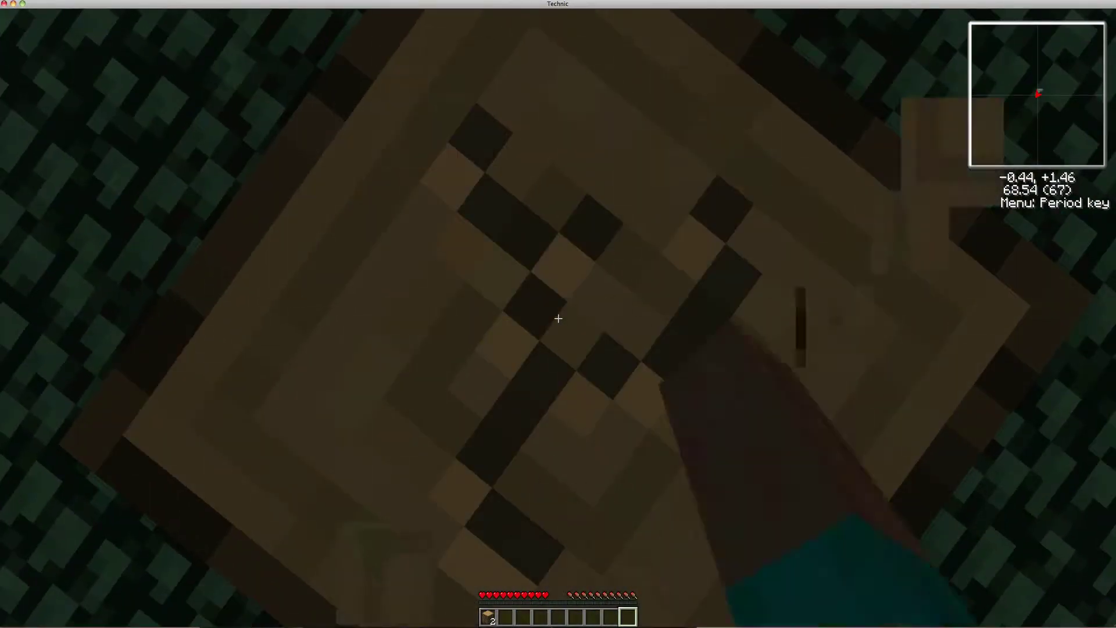
click(559, 319)
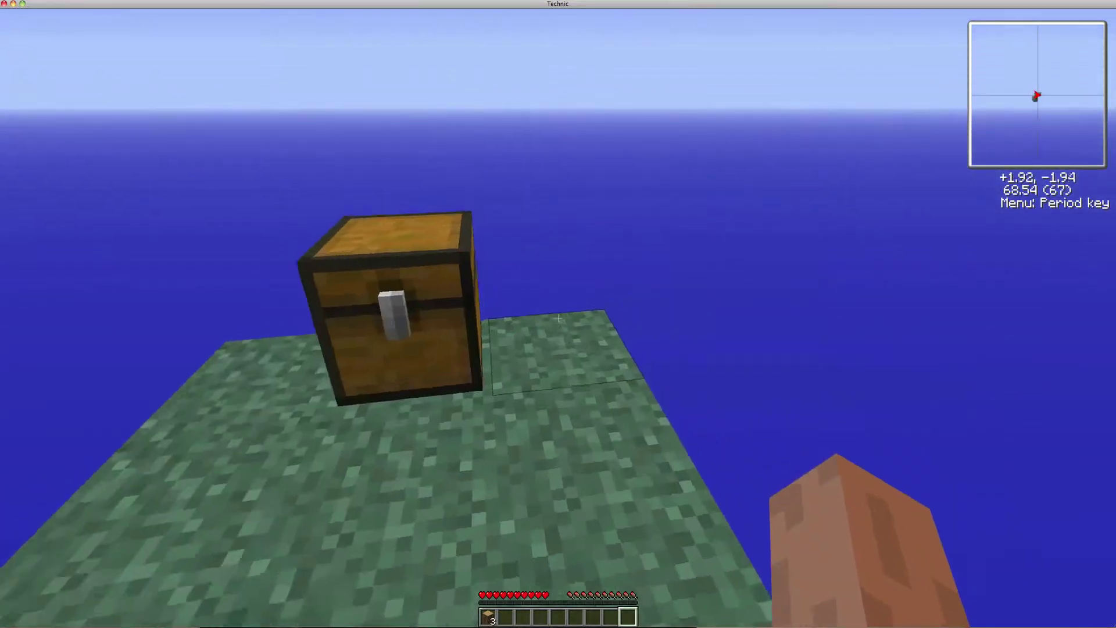
- Craft the wood logs into planks, then a crafting table, and place it in the hotbar
key(e)
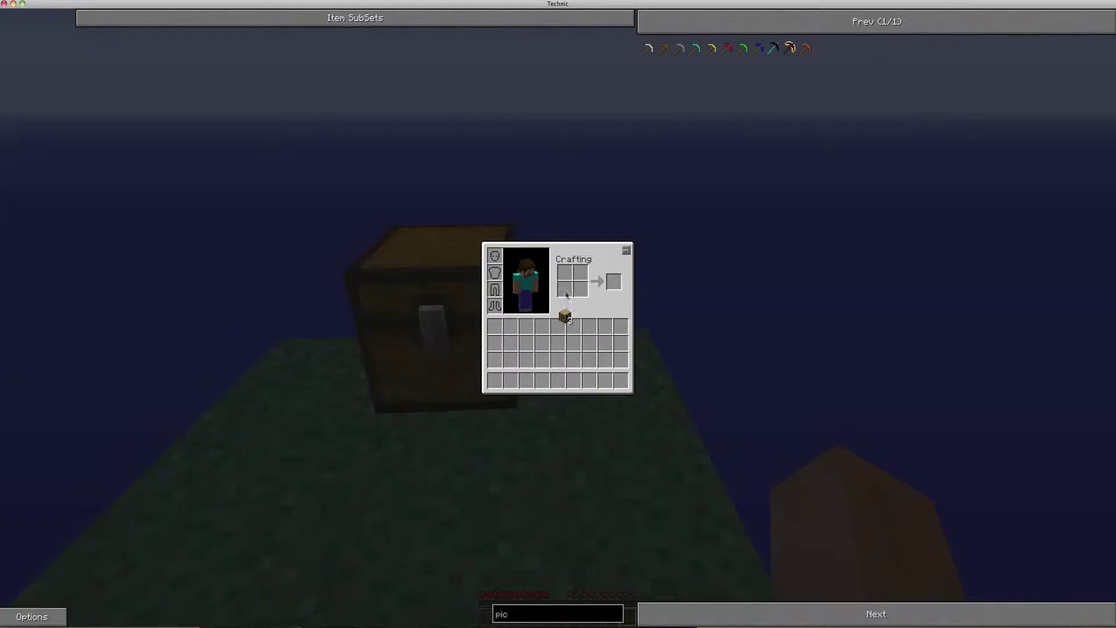
click(562, 335)
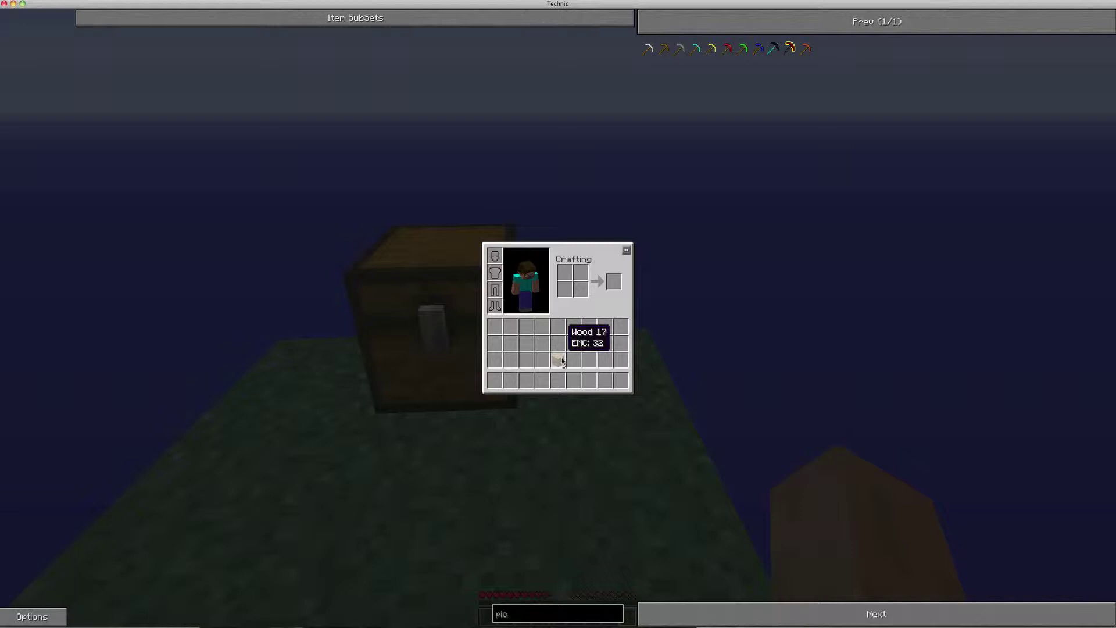
click(563, 360)
click(564, 291)
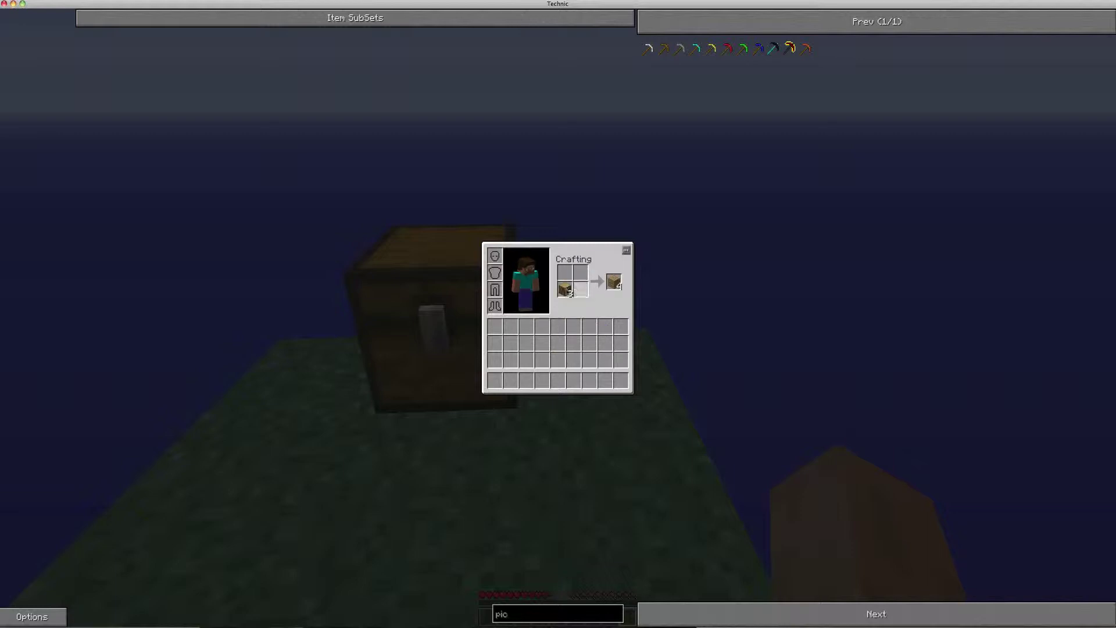
click(568, 290)
click(574, 327)
click(612, 281)
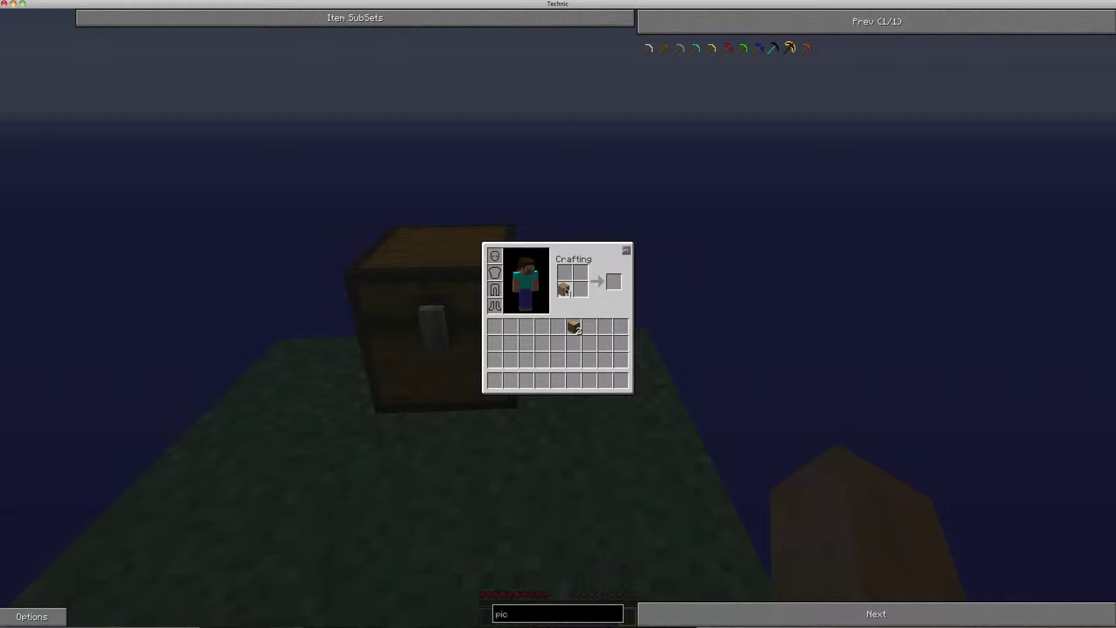
click(566, 276)
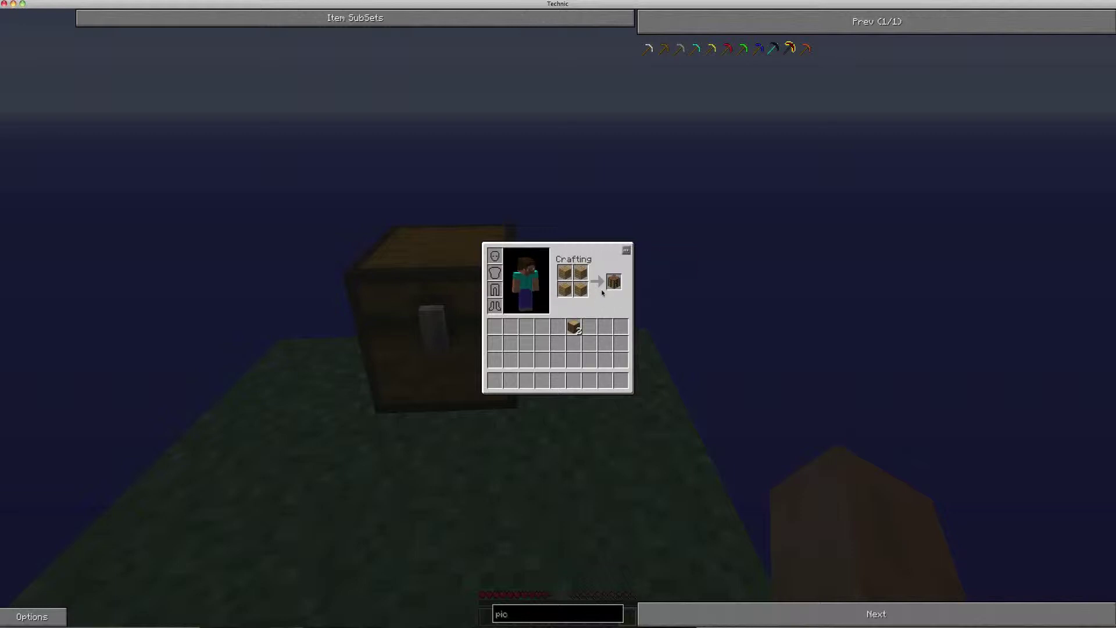
click(613, 281)
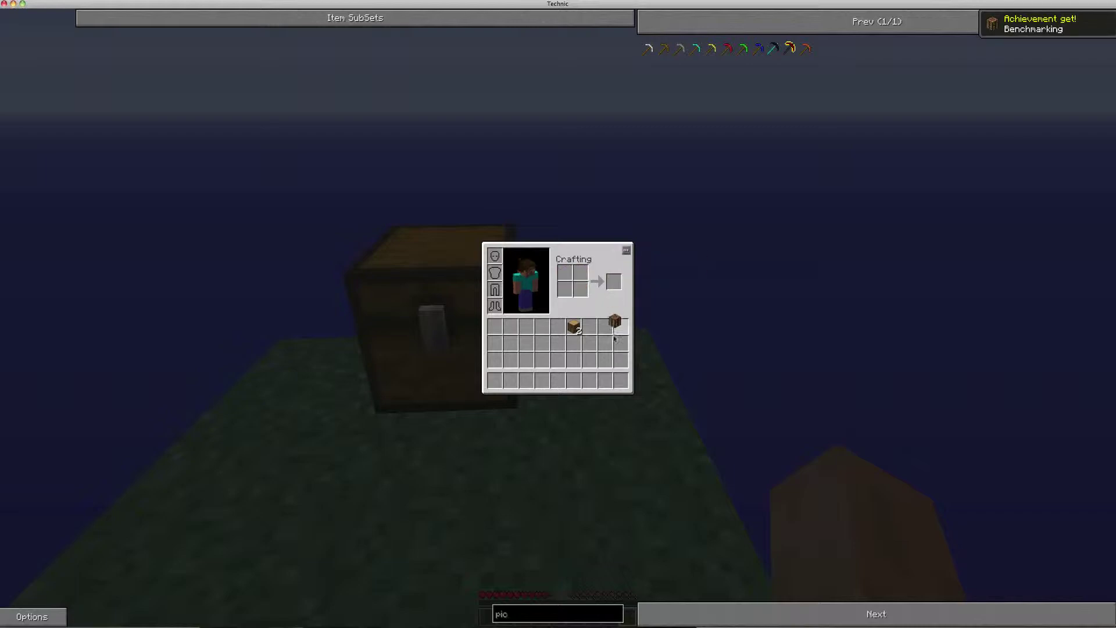
click(621, 380)
- Place the crafting table beside the chest and lower Render Distance to Normal
key(e)
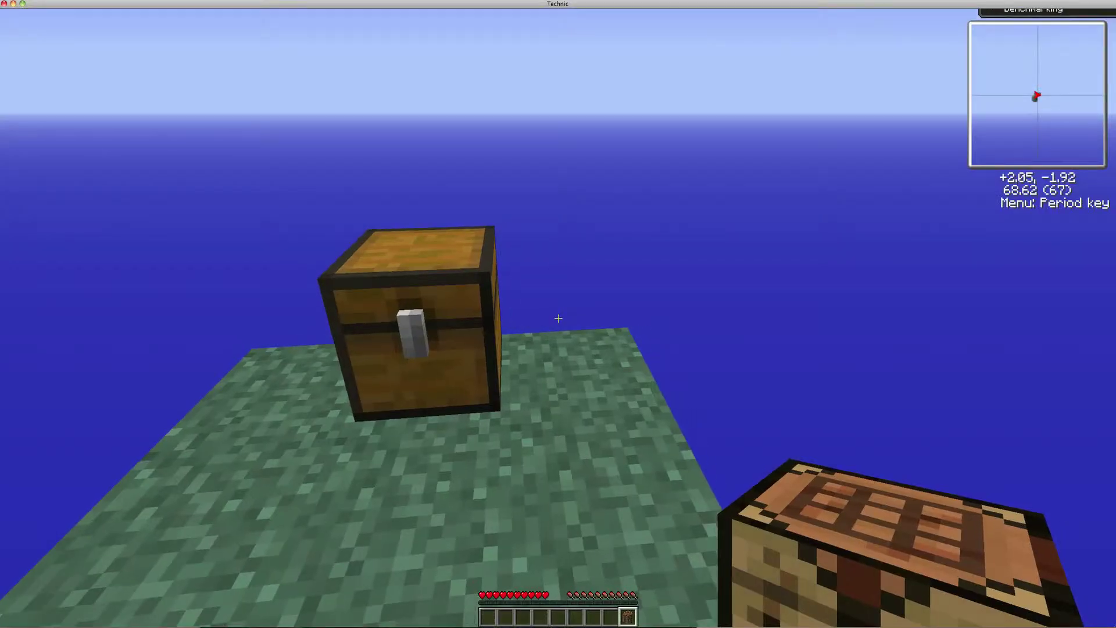
right_click(559, 319)
key(Escape)
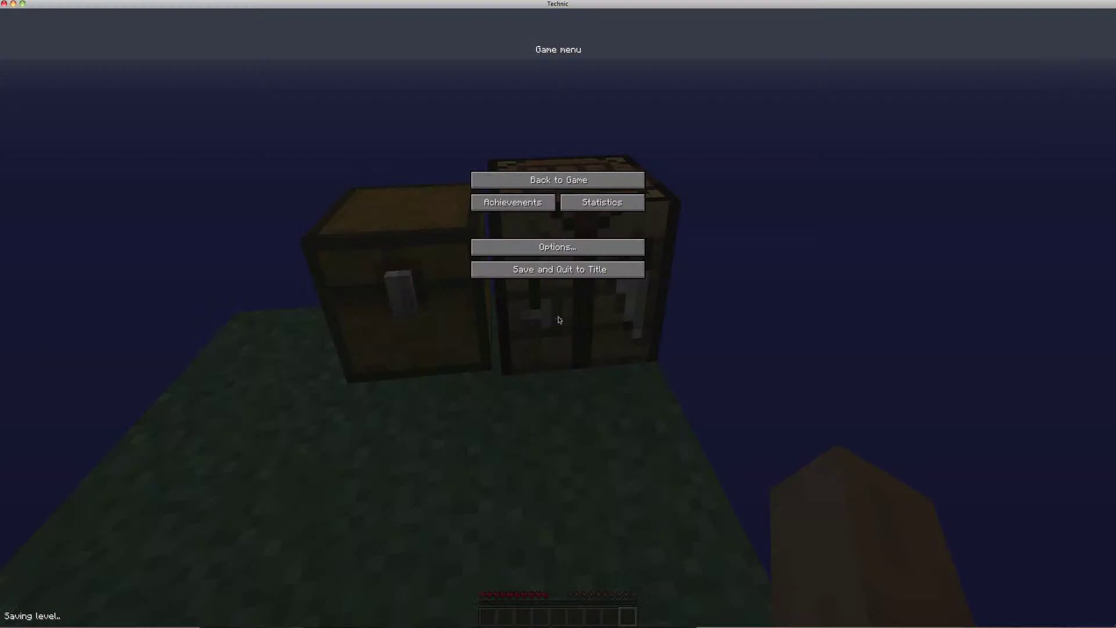
click(541, 255)
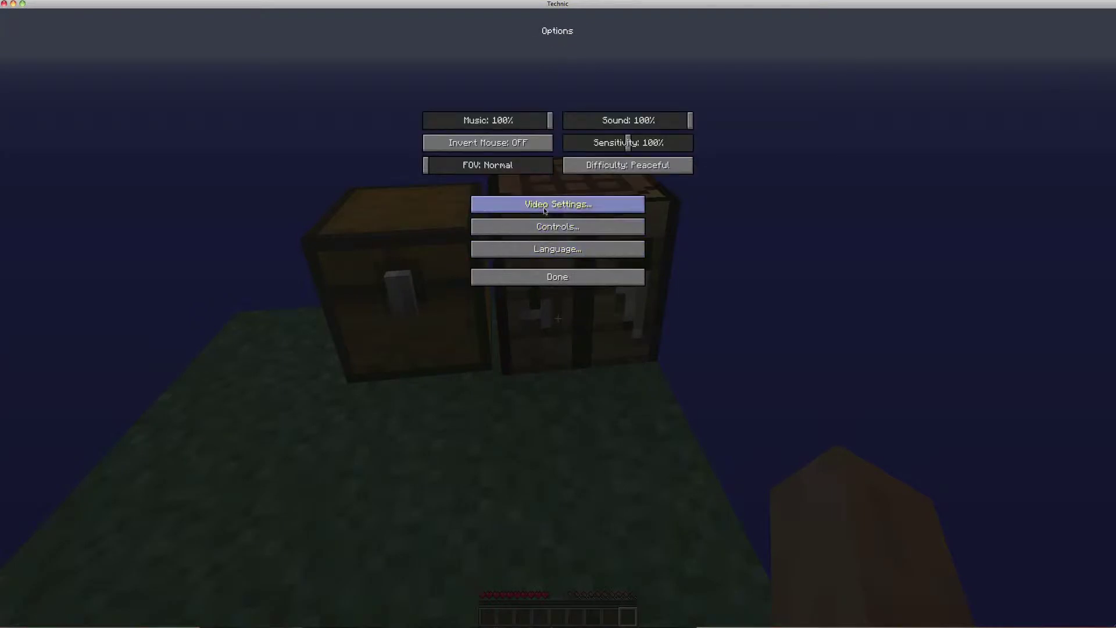
click(541, 217)
drag(620, 111, 607, 112)
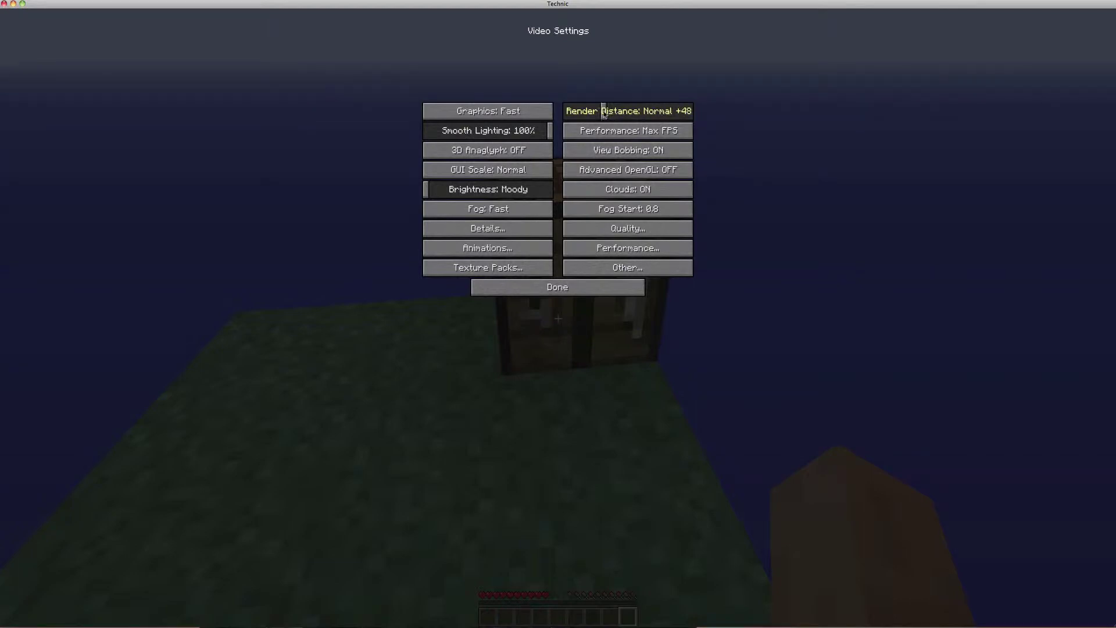
drag(602, 112, 586, 112)
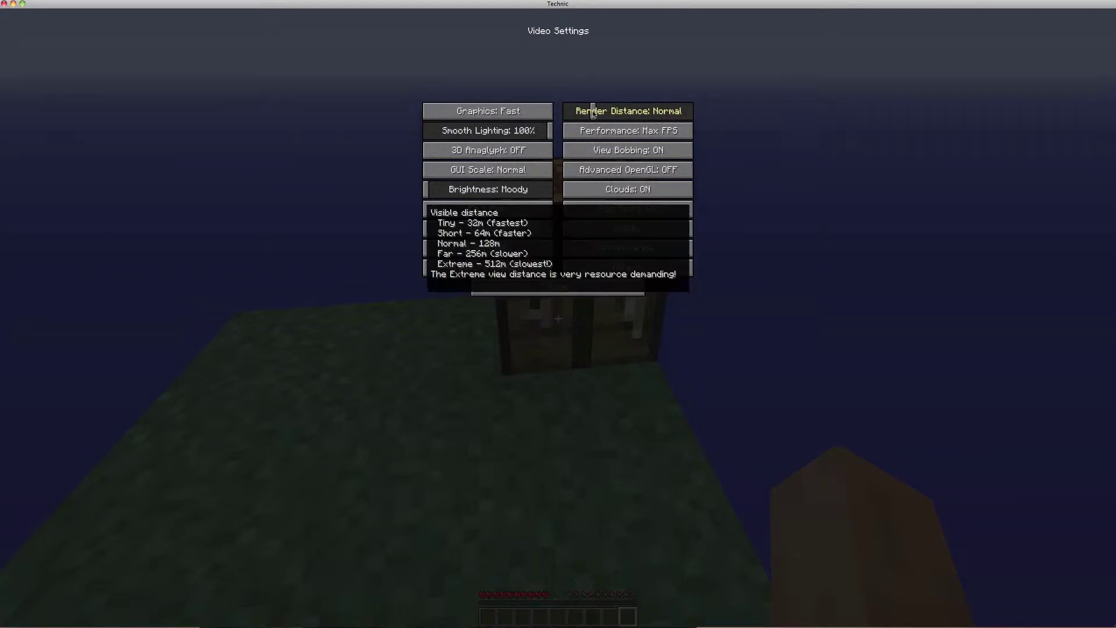
key(Escape)
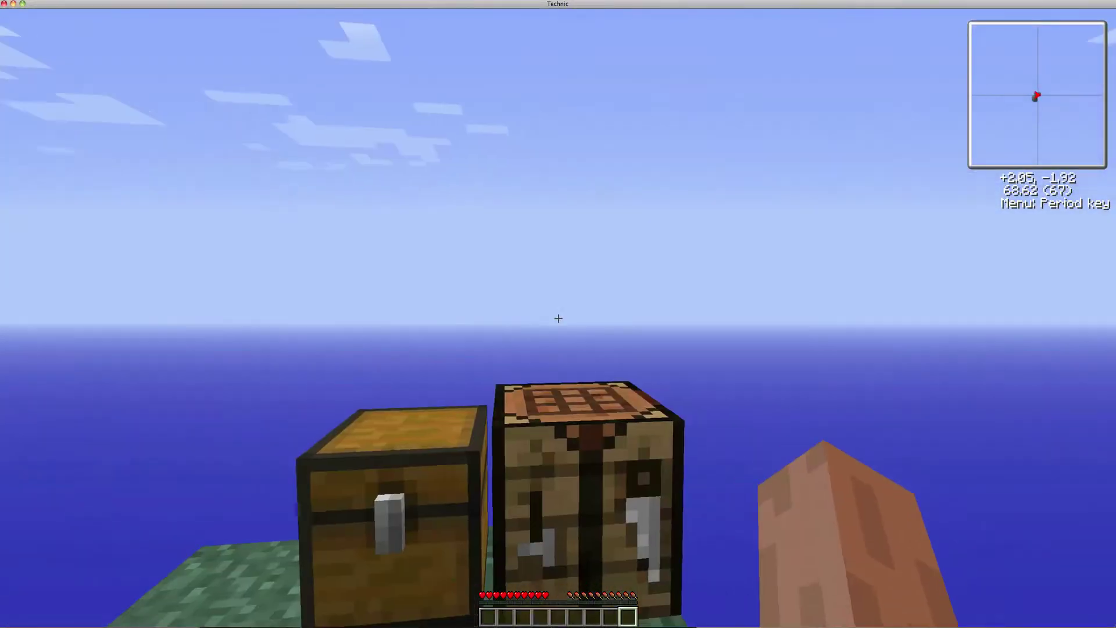
- Toggle the debug overlay and open the crafting table's grid
key(F3)
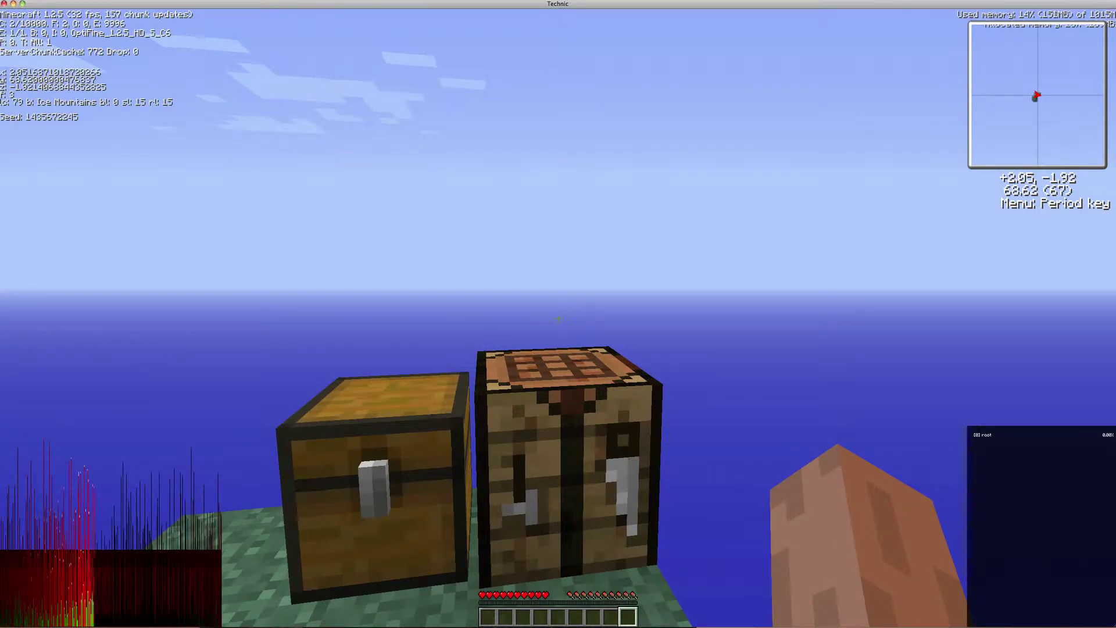
key(F3)
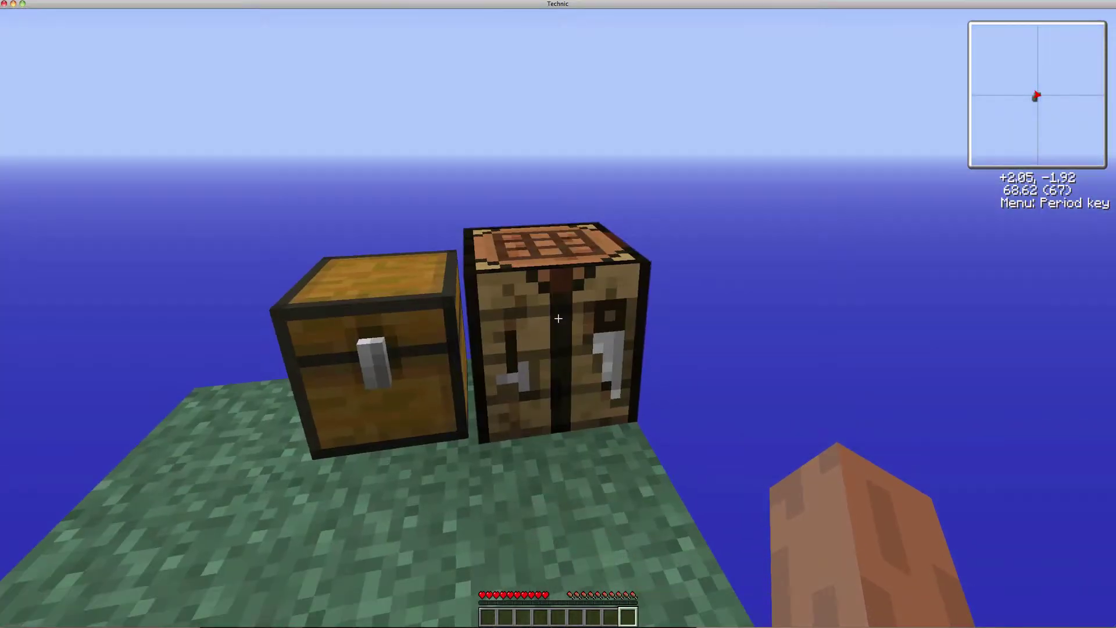
right_click(559, 314)
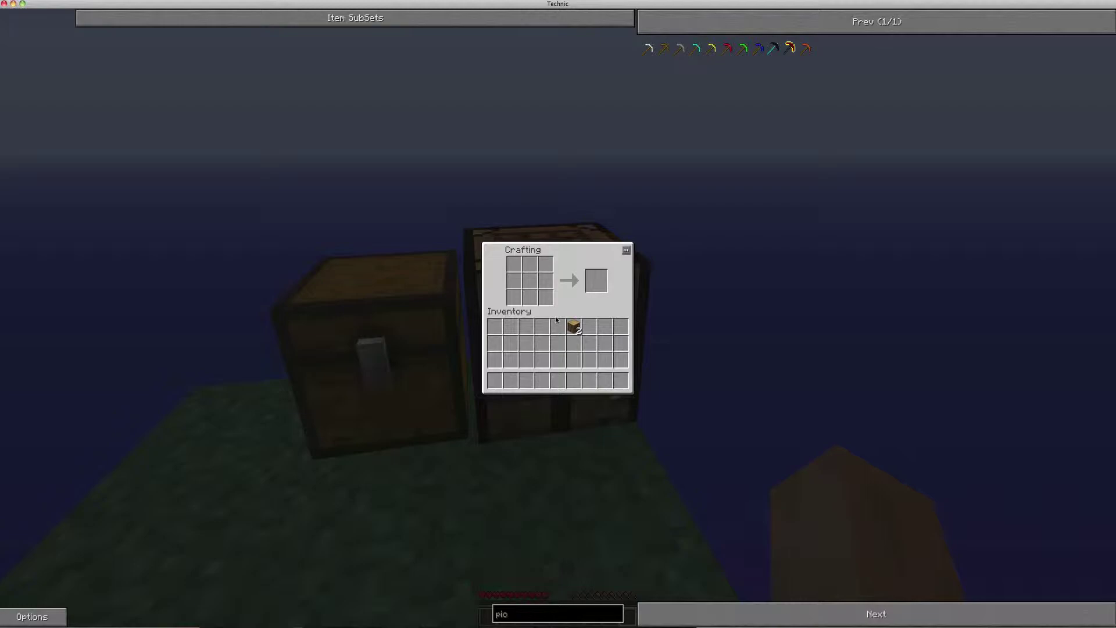
- Check the chest, reopen the crafting table and craft planks from the wood
key(Escape)
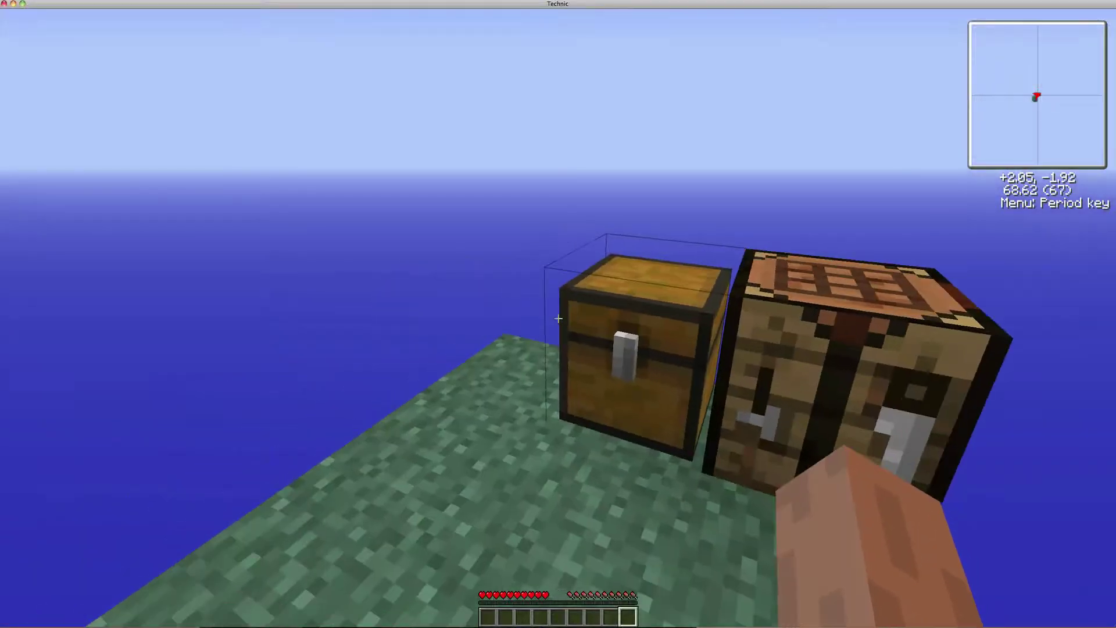
right_click(559, 318)
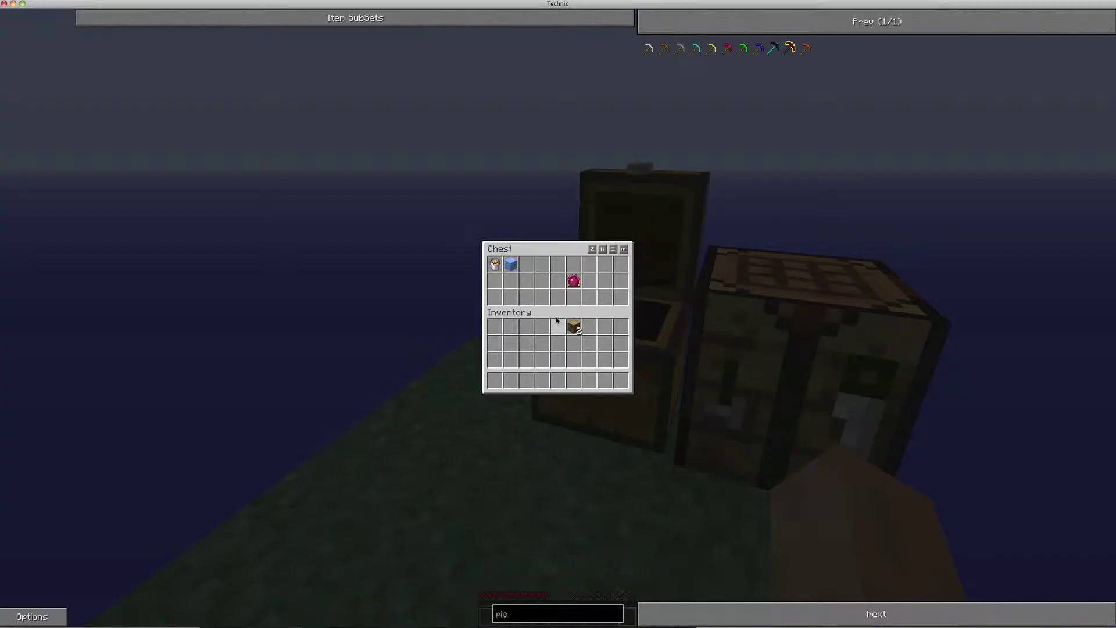
key(Escape)
right_click(559, 314)
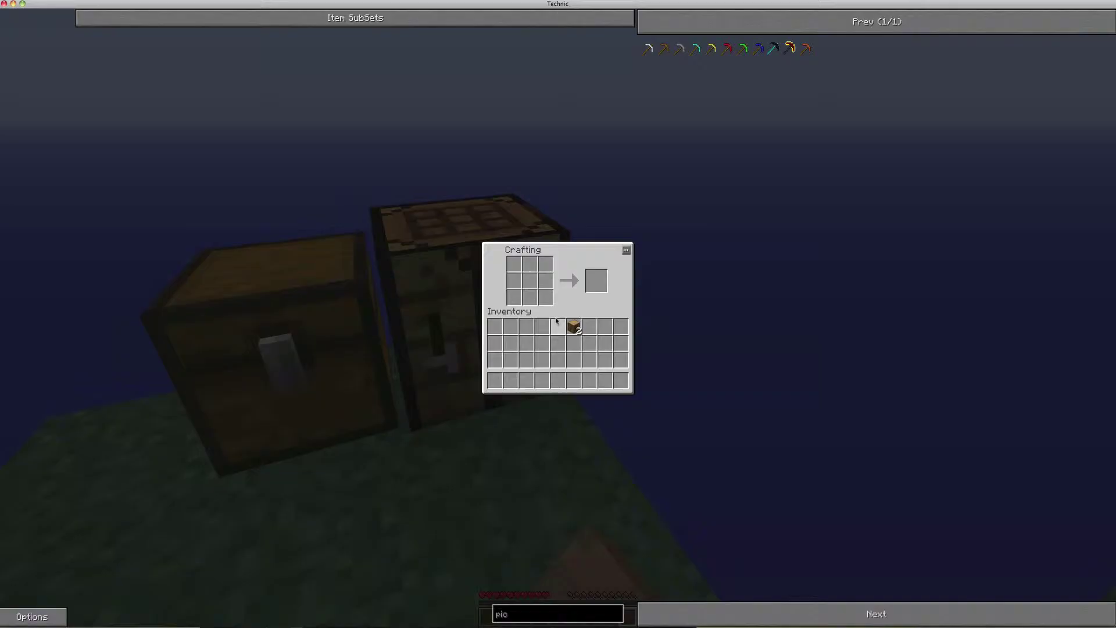
click(575, 328)
click(544, 297)
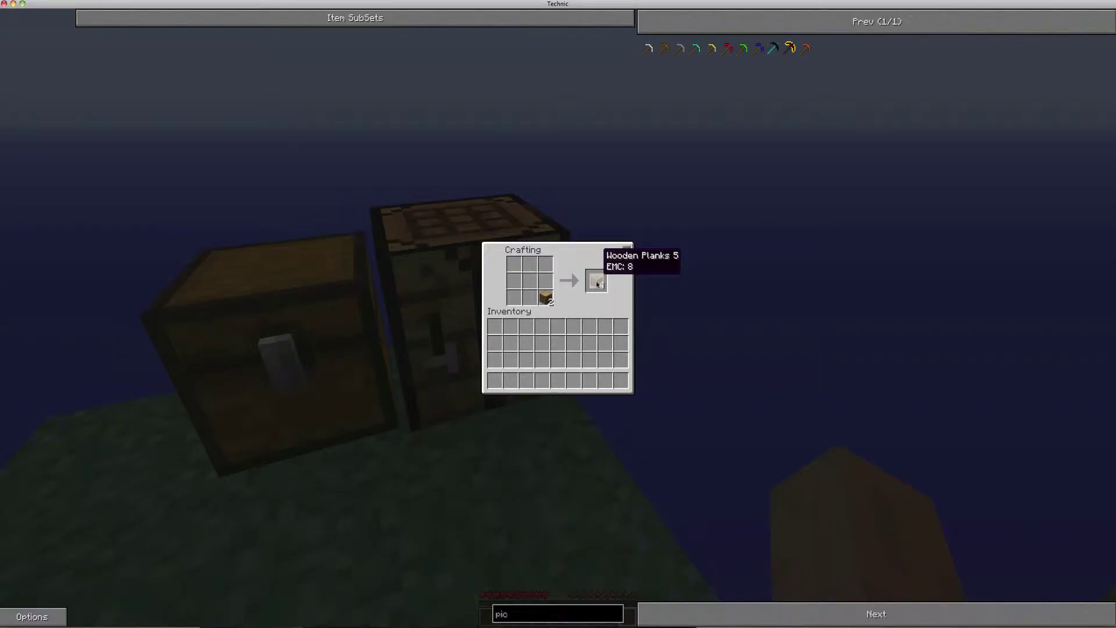
click(597, 282)
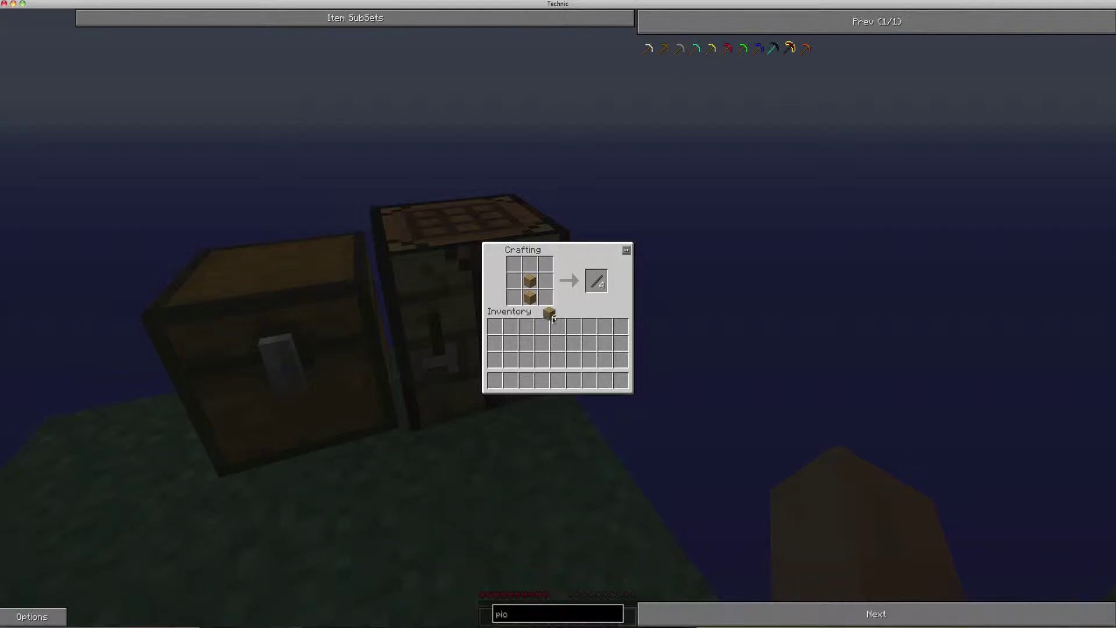
- Craft four sticks and lay them down the middle of the grid
click(558, 327)
click(596, 281)
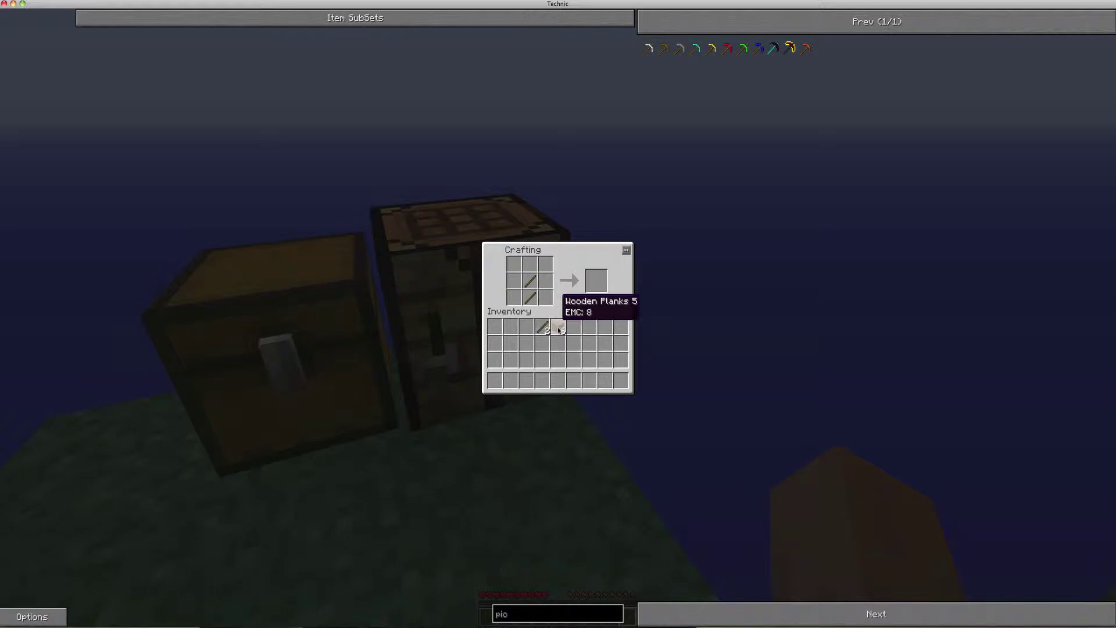
click(559, 327)
right_click(530, 279)
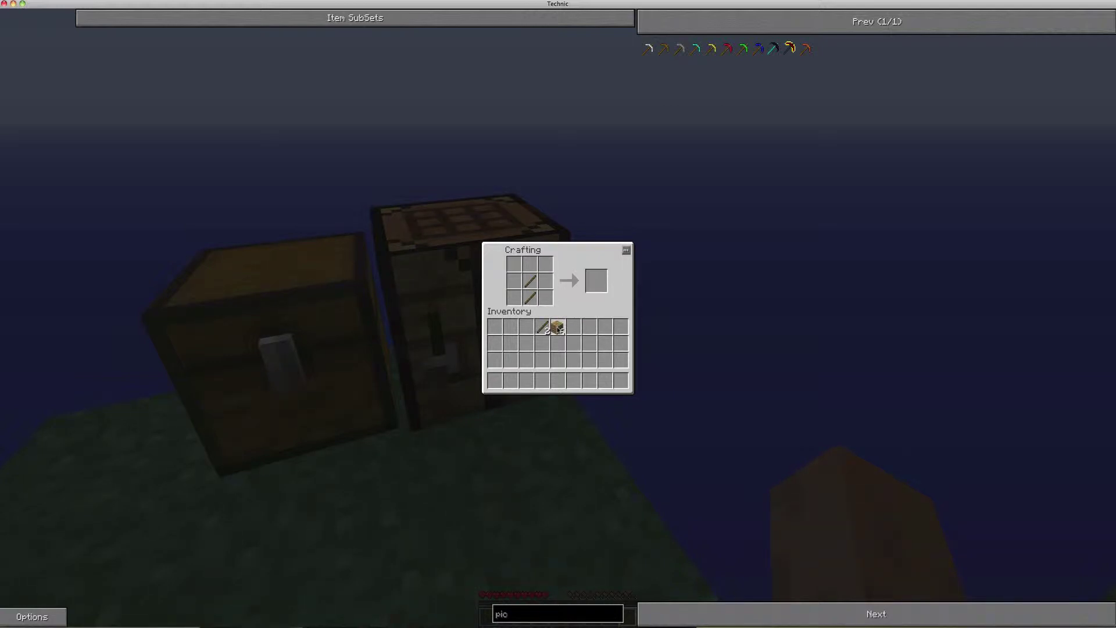
click(556, 328)
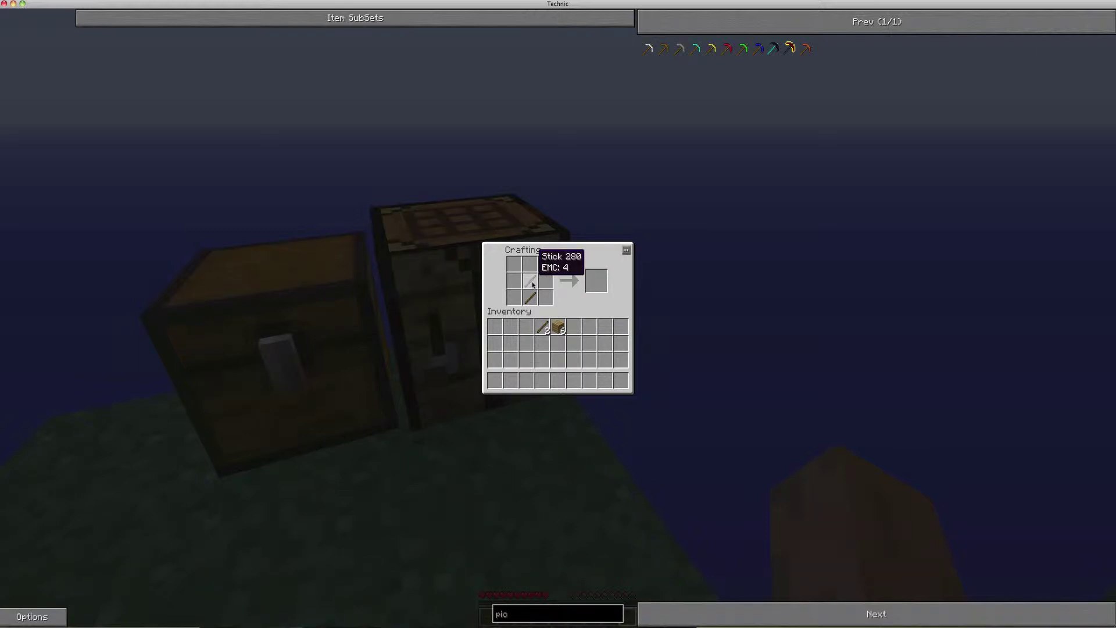
- Try planks in the top row, then return planks and sticks to the inventory
click(560, 329)
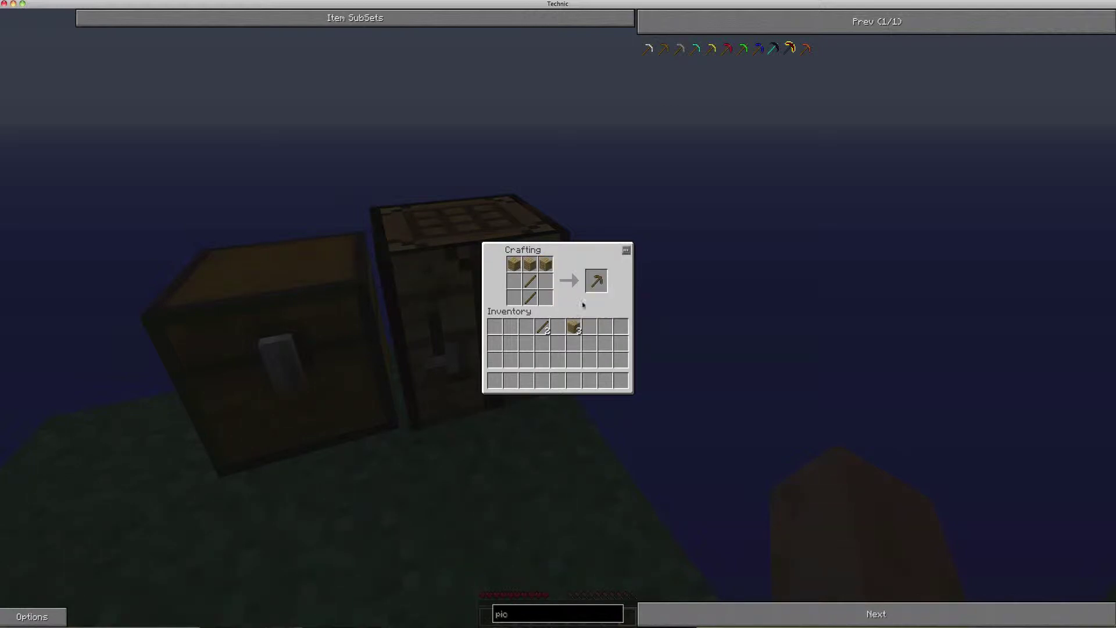
mouse_move(596, 281)
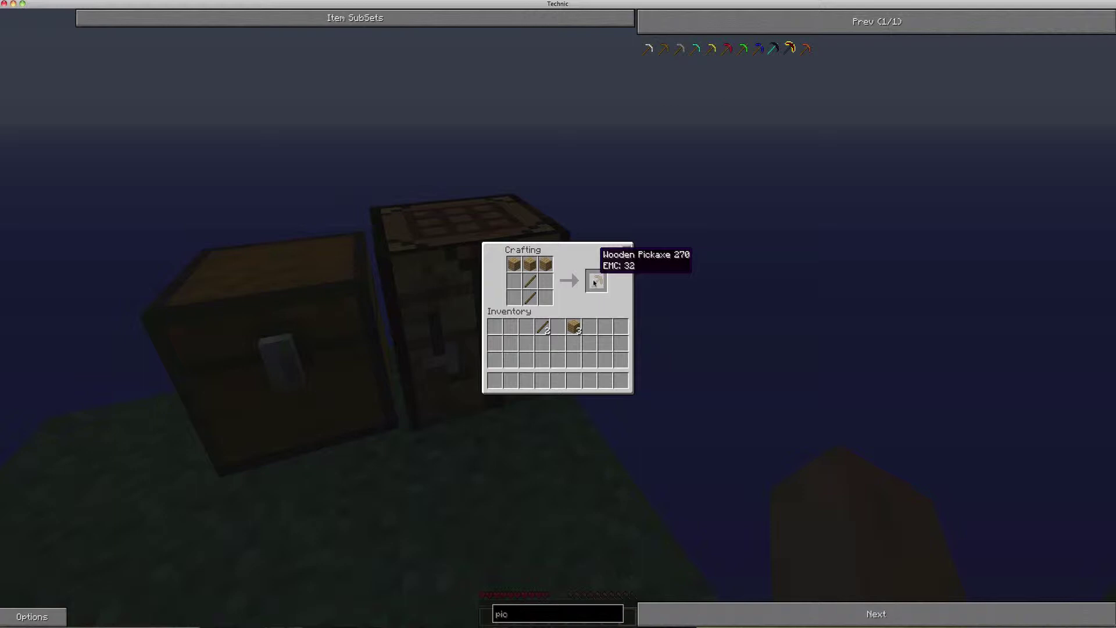
shift+click(546, 264)
shift+click(530, 264)
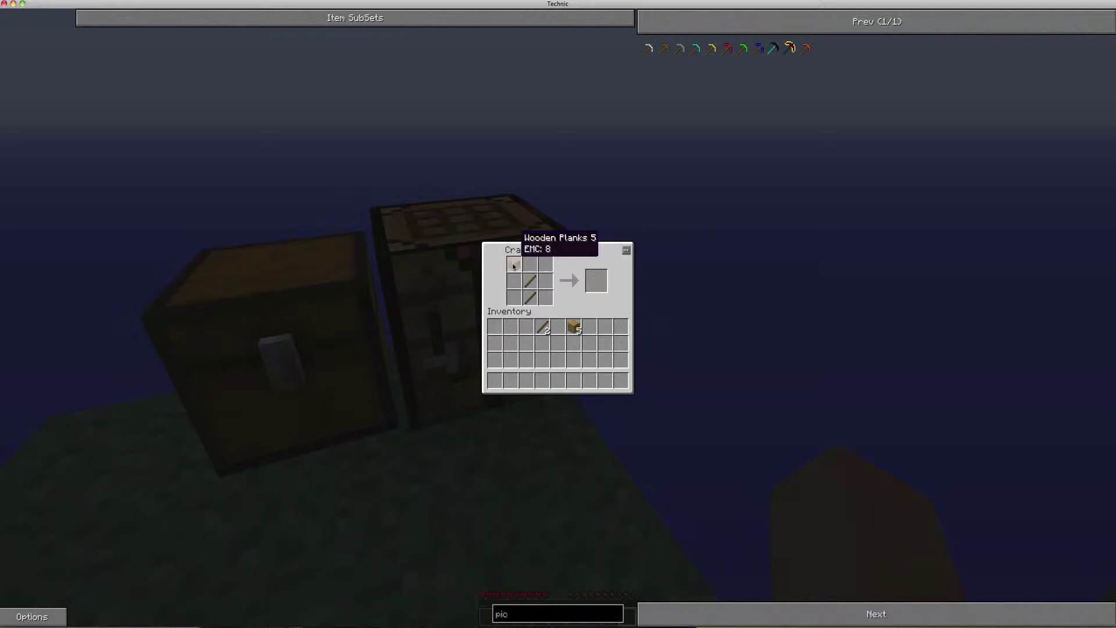
shift+click(531, 281)
key(Escape)
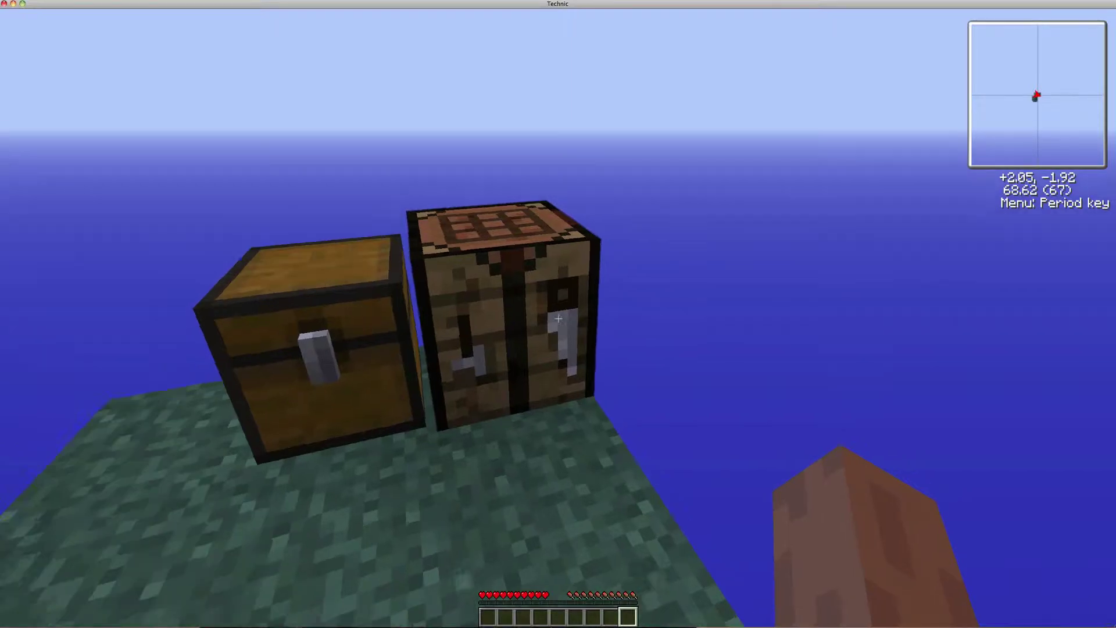
- Dig out the grass block in front of the chest
key(e)
key(Escape)
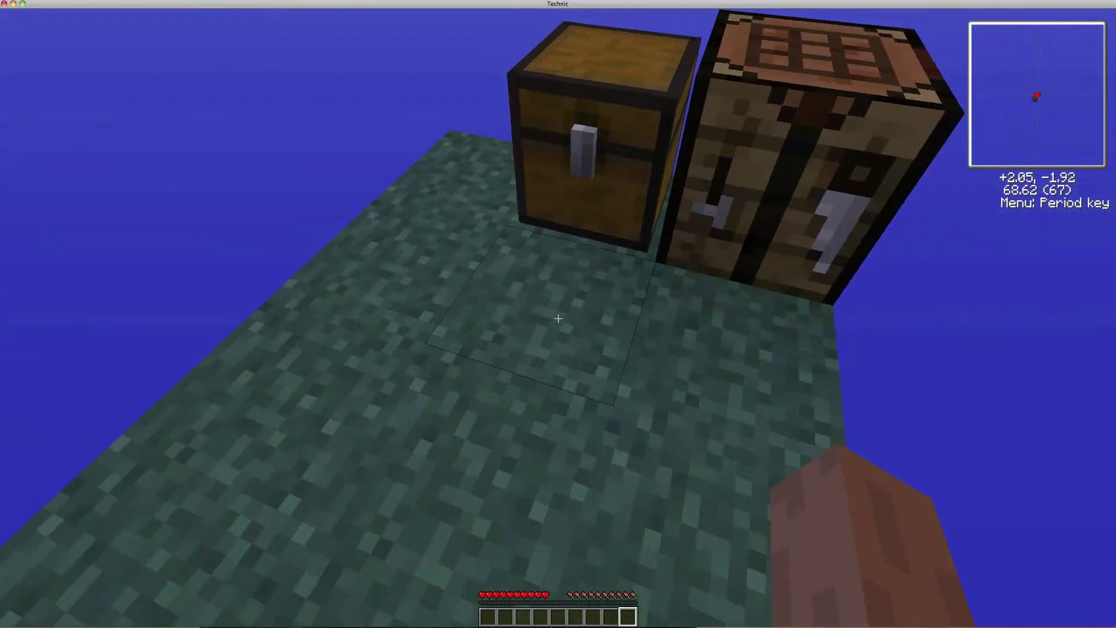
drag(558, 320, 559, 320)
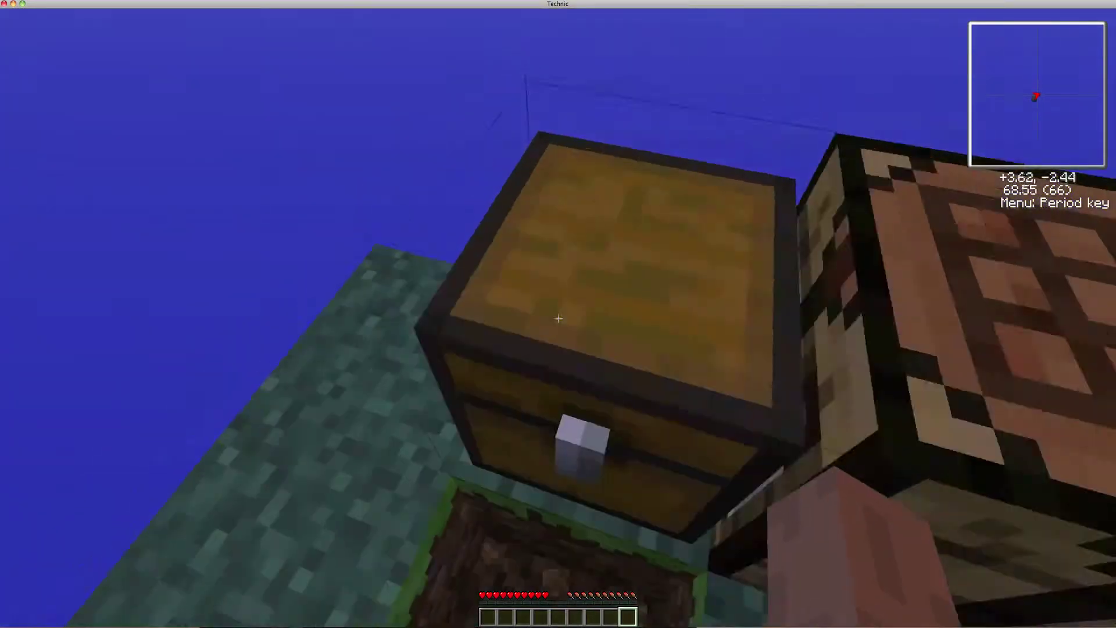
- Move the Philosopher's Stone and crafting table into inventory slots
right_click(559, 319)
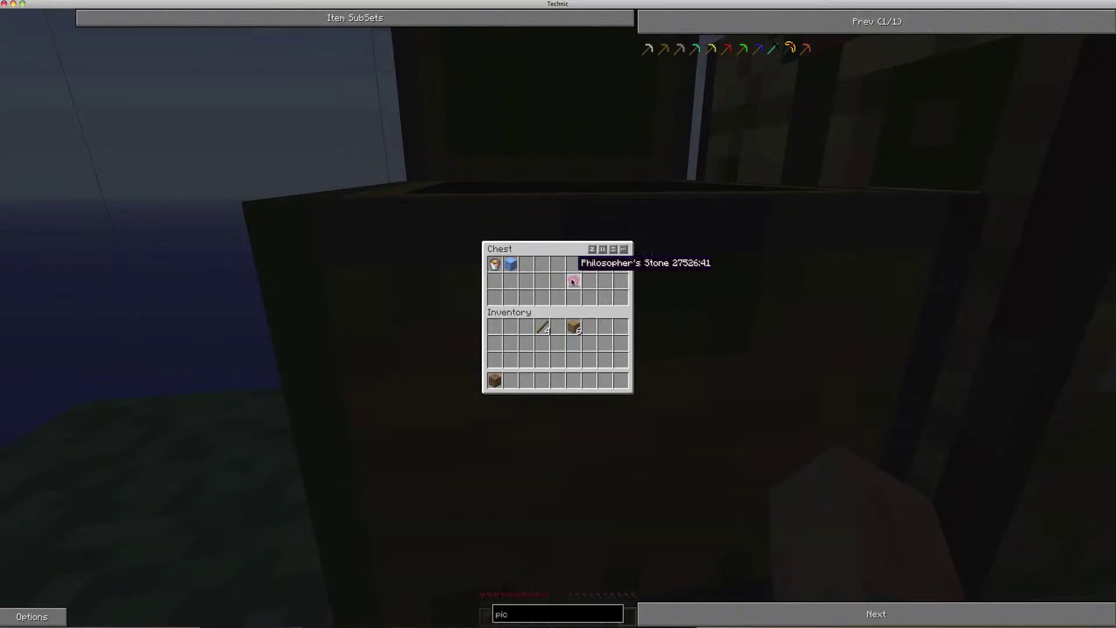
key(Escape)
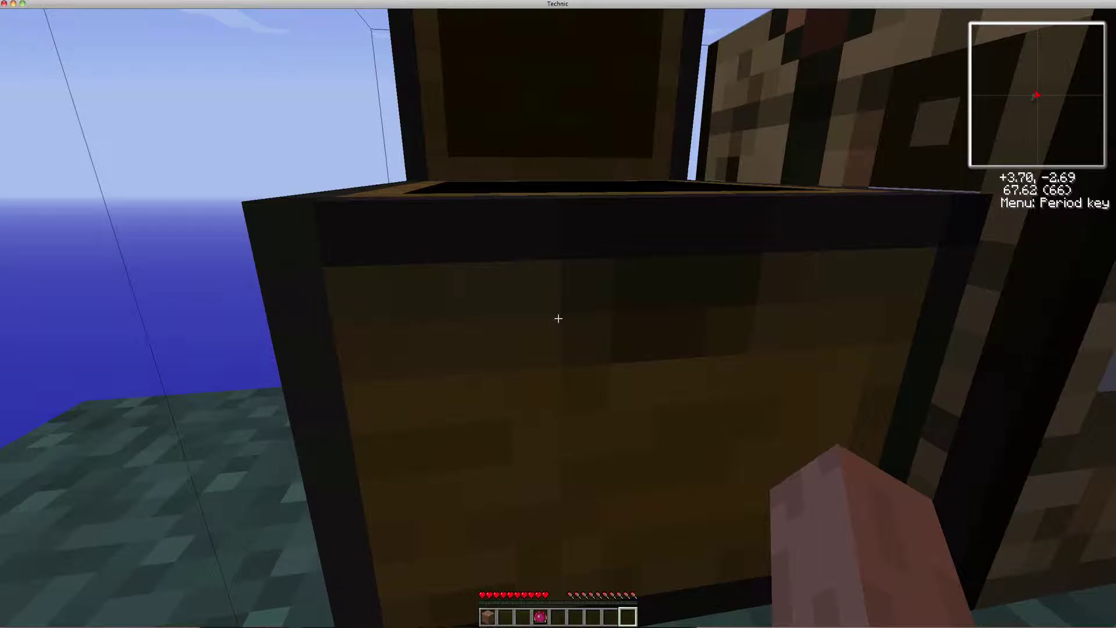
key(e)
click(542, 380)
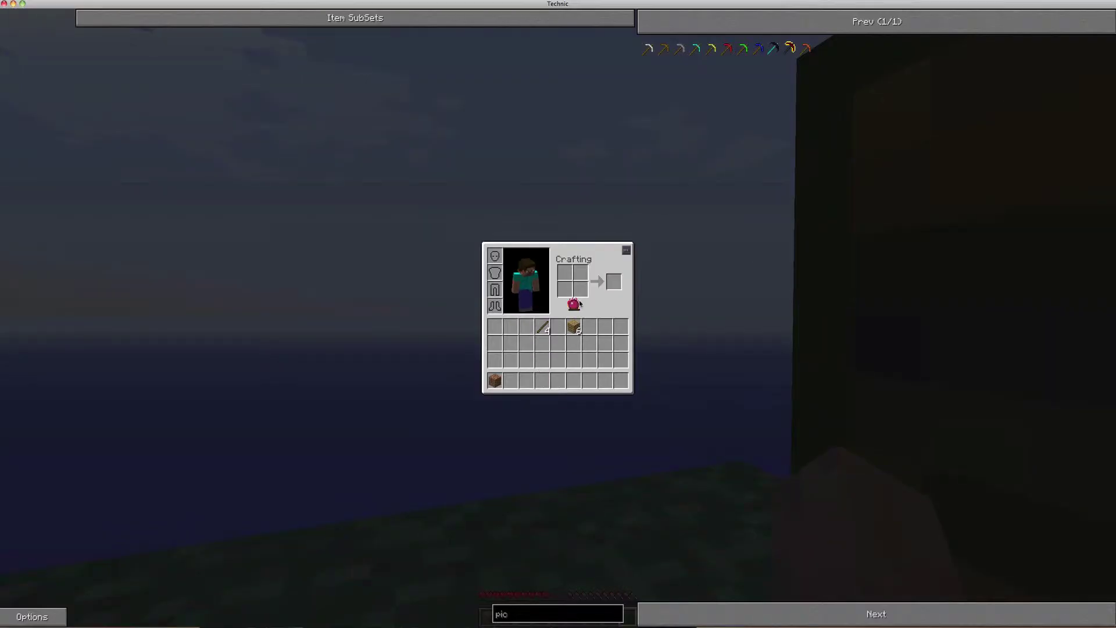
click(495, 380)
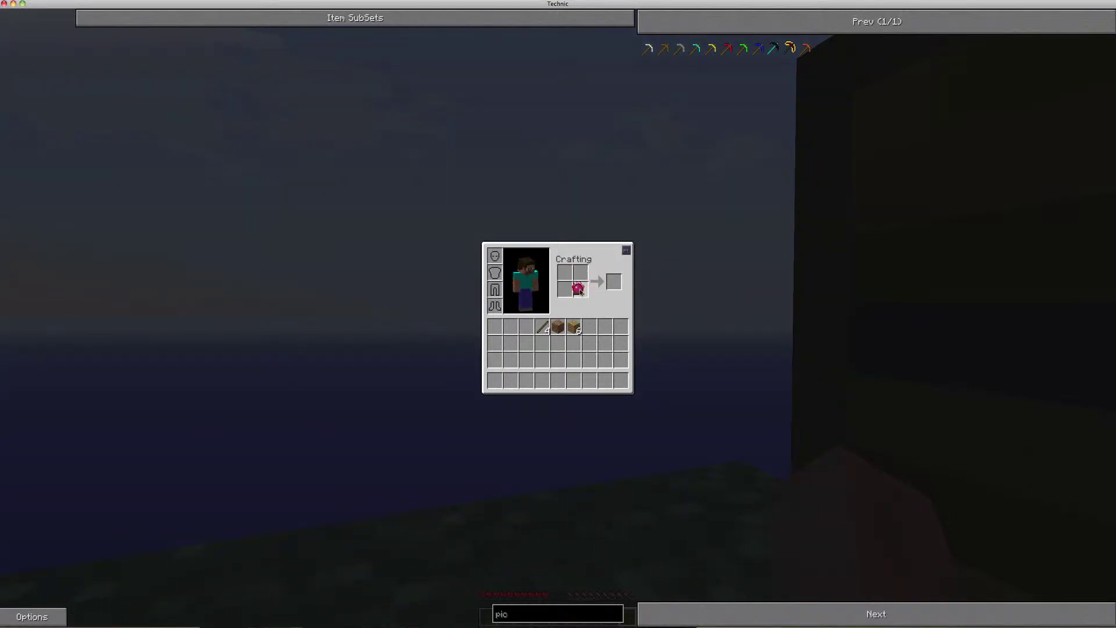
click(596, 336)
key(Escape)
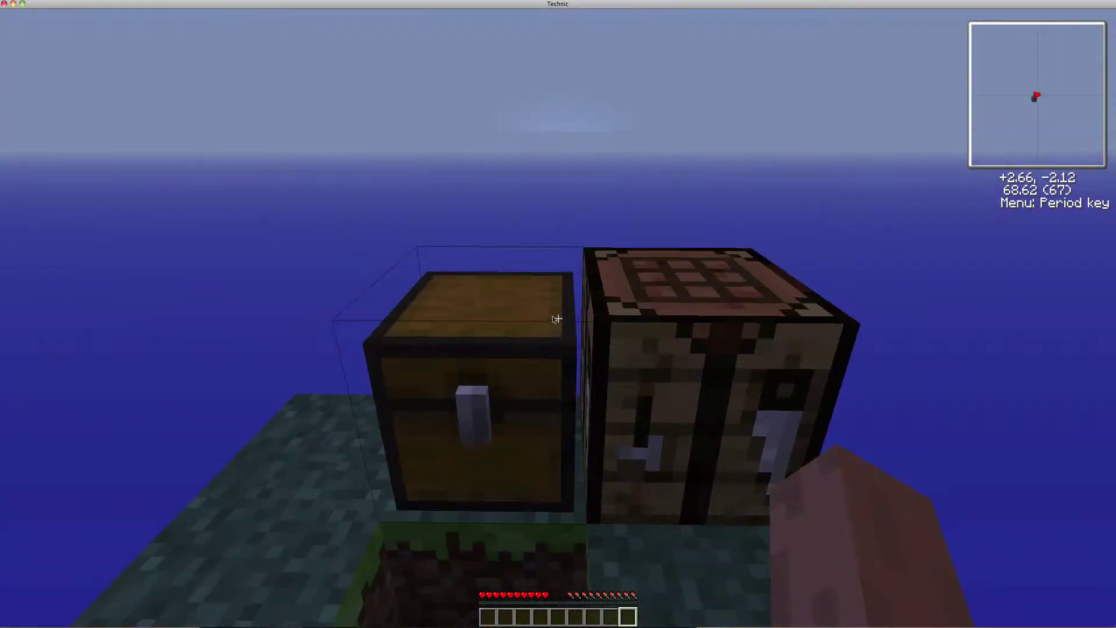
- Reopen the inventory and bring up the NEI item panel's extra options
key(e)
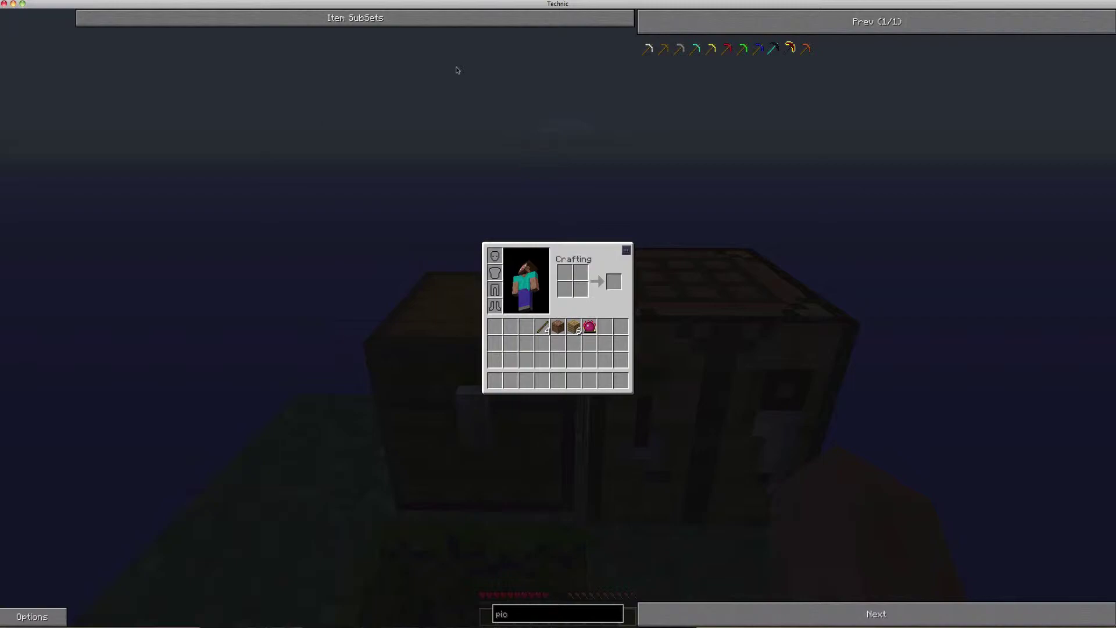
key(Escape)
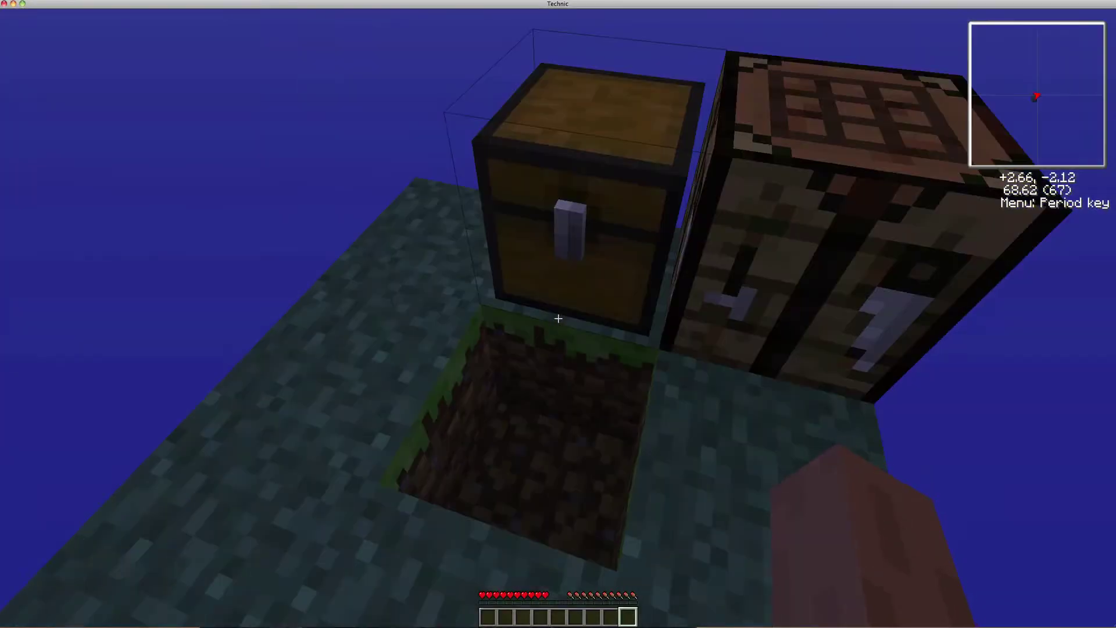
key(e)
click(33, 616)
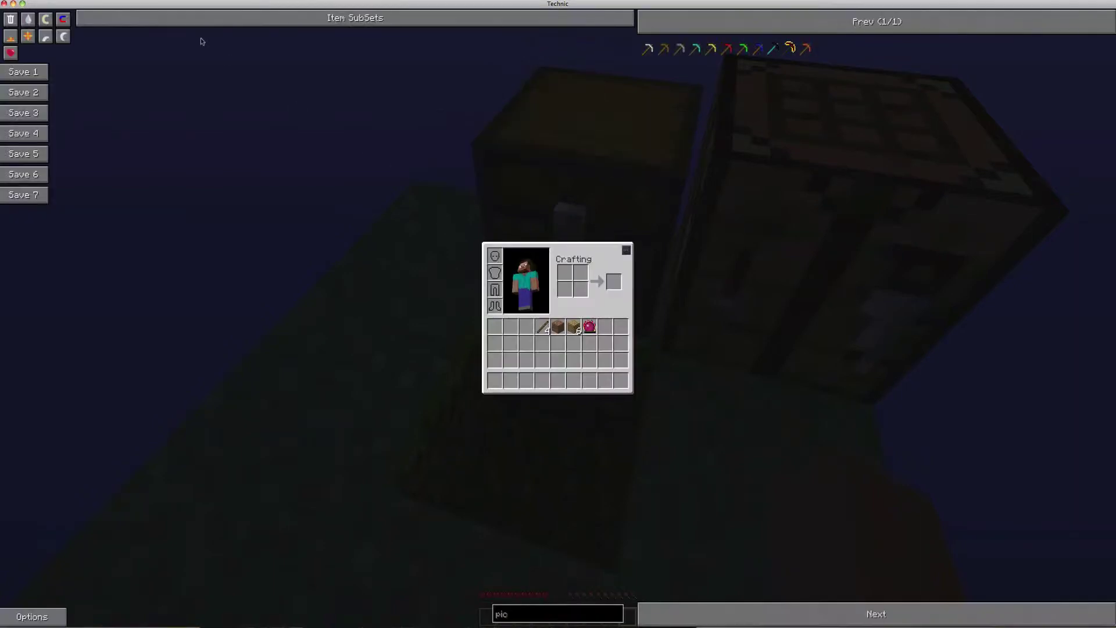
- Set time to noon with NEI, change Difficulty to Easy, and reopen the inventory
click(29, 37)
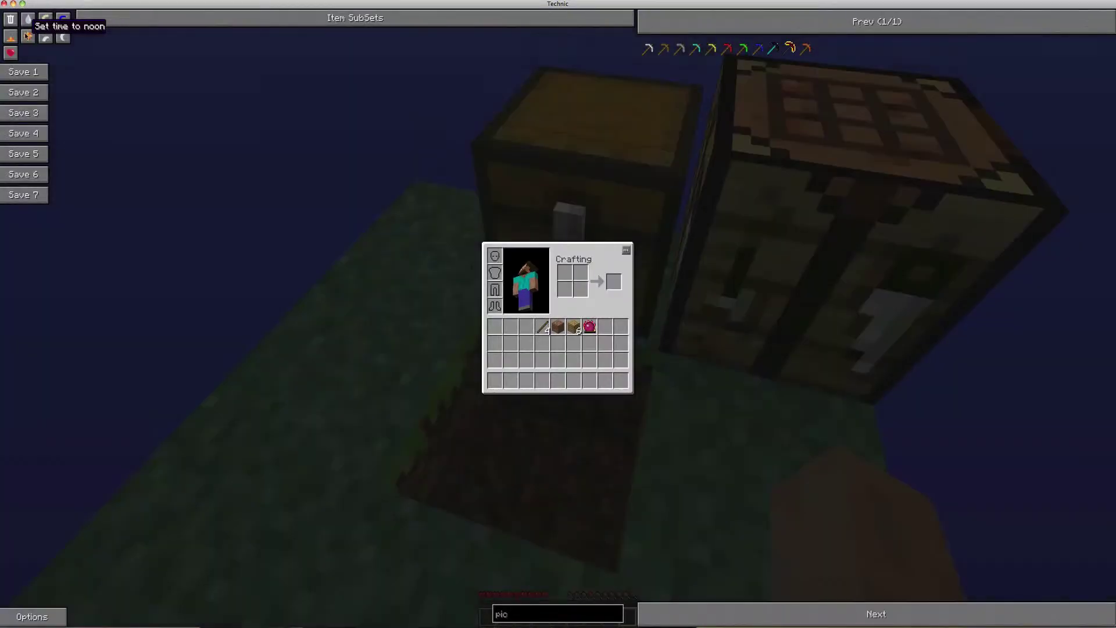
key(Escape)
key(Escape)
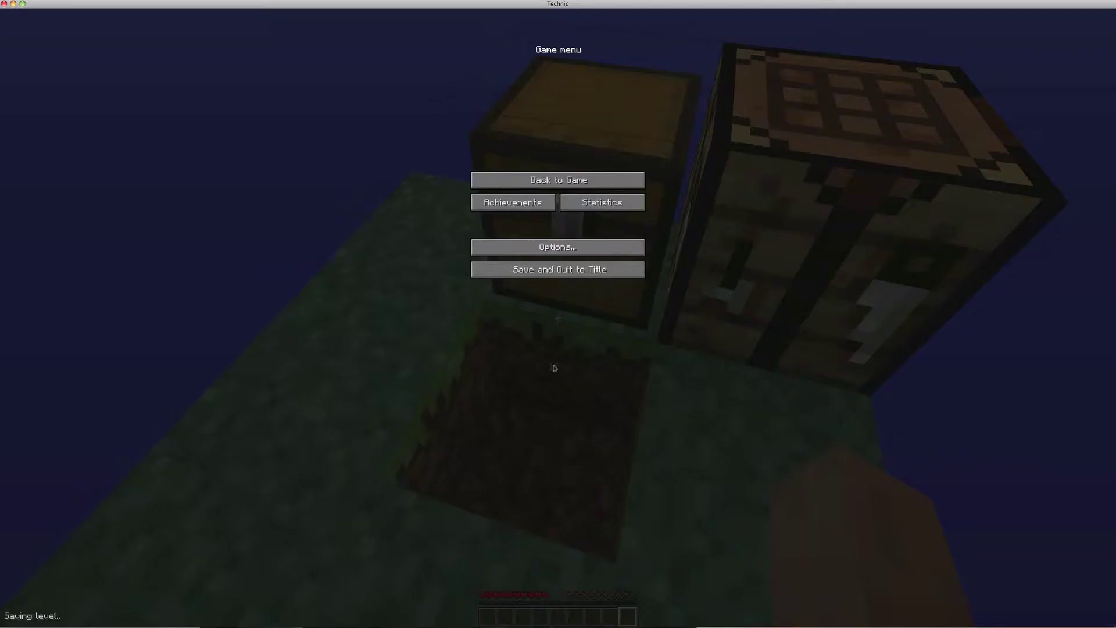
click(575, 247)
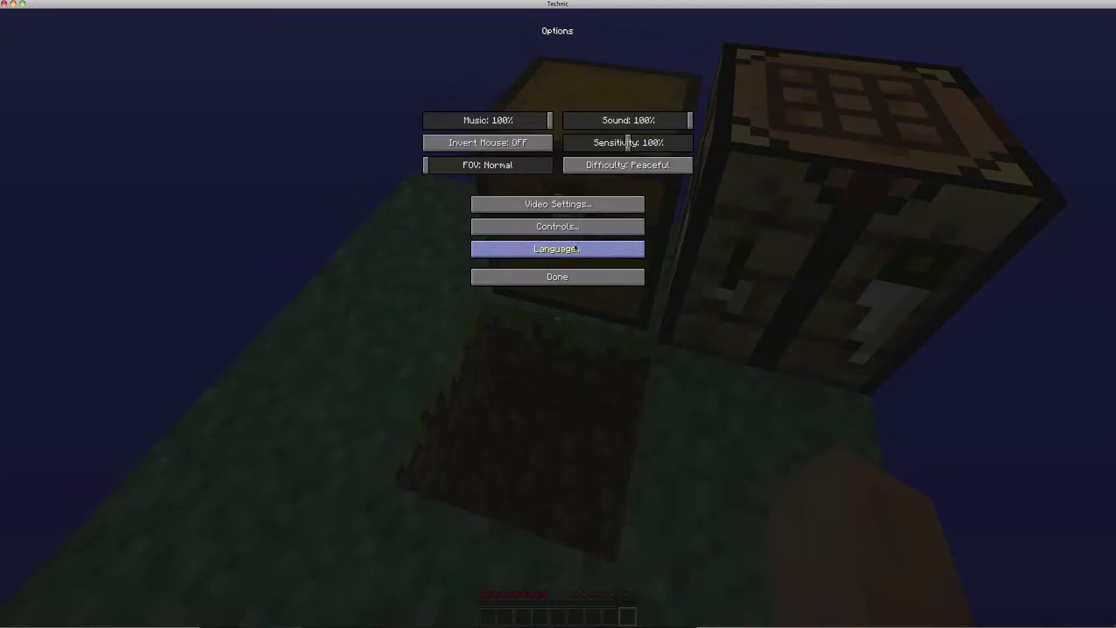
click(594, 206)
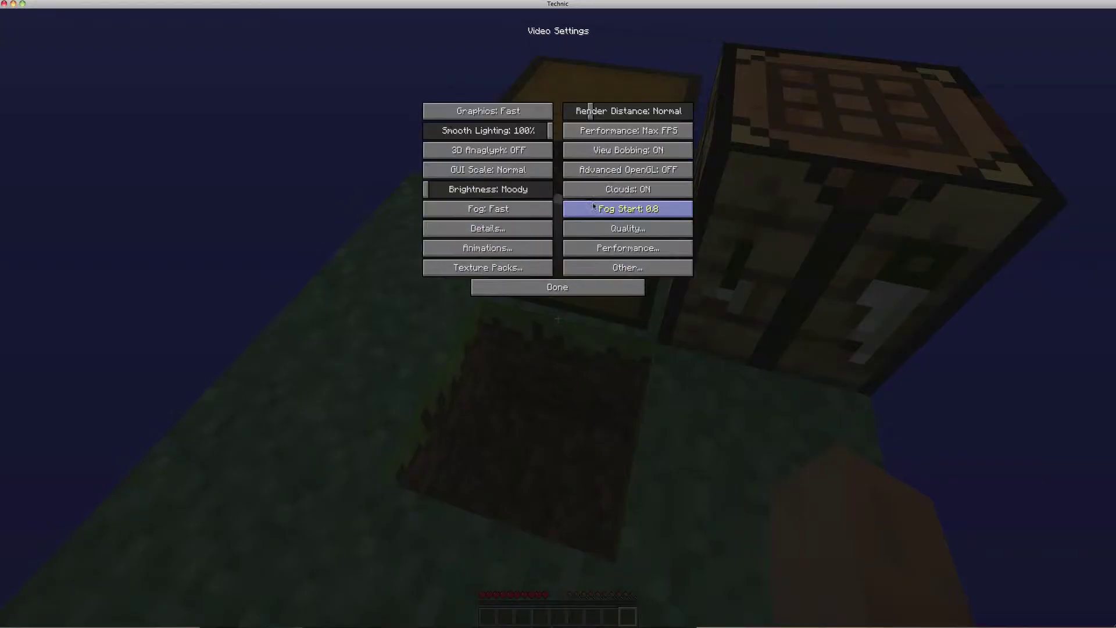
click(590, 290)
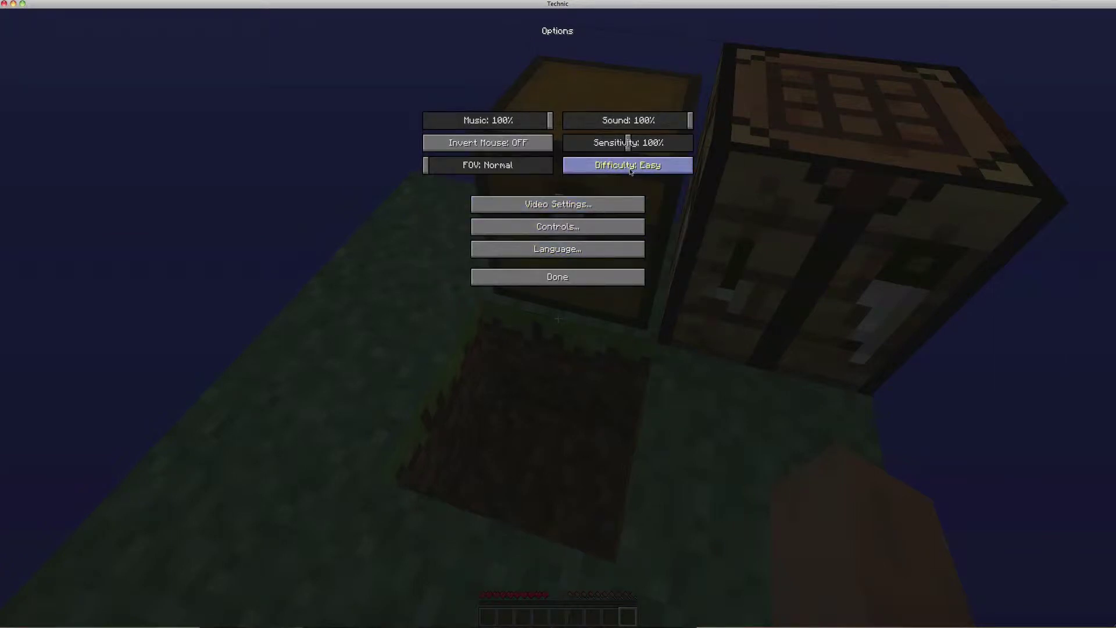
click(587, 283)
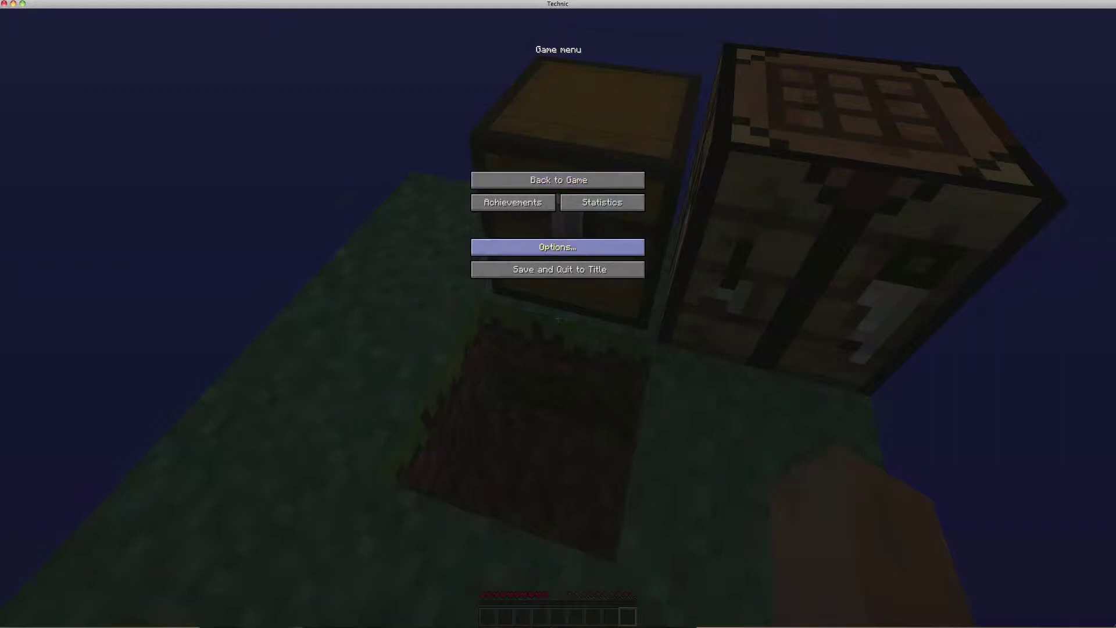
key(Escape)
key(e)
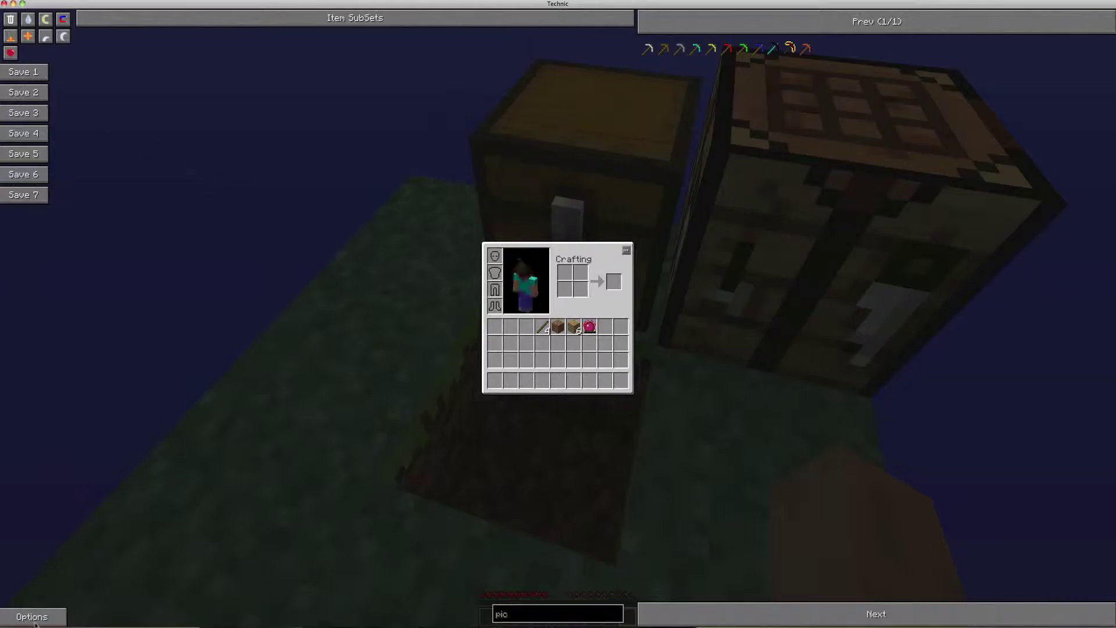
- Reopen NEI's global options and toggle Utility Mode to Cheat Mode
click(32, 616)
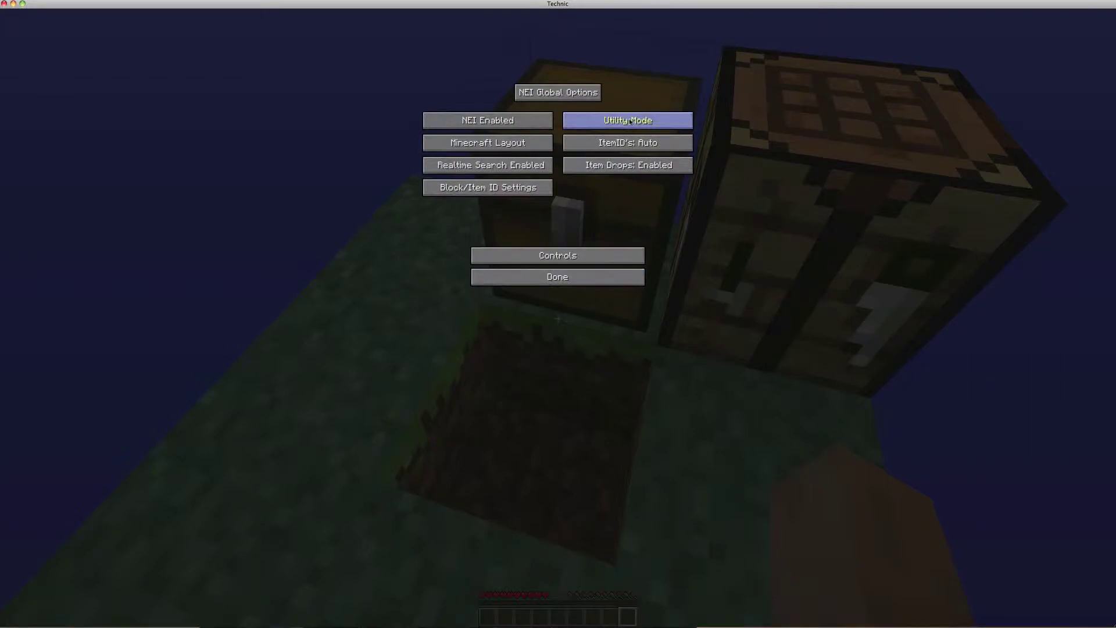
key(Escape)
key(e)
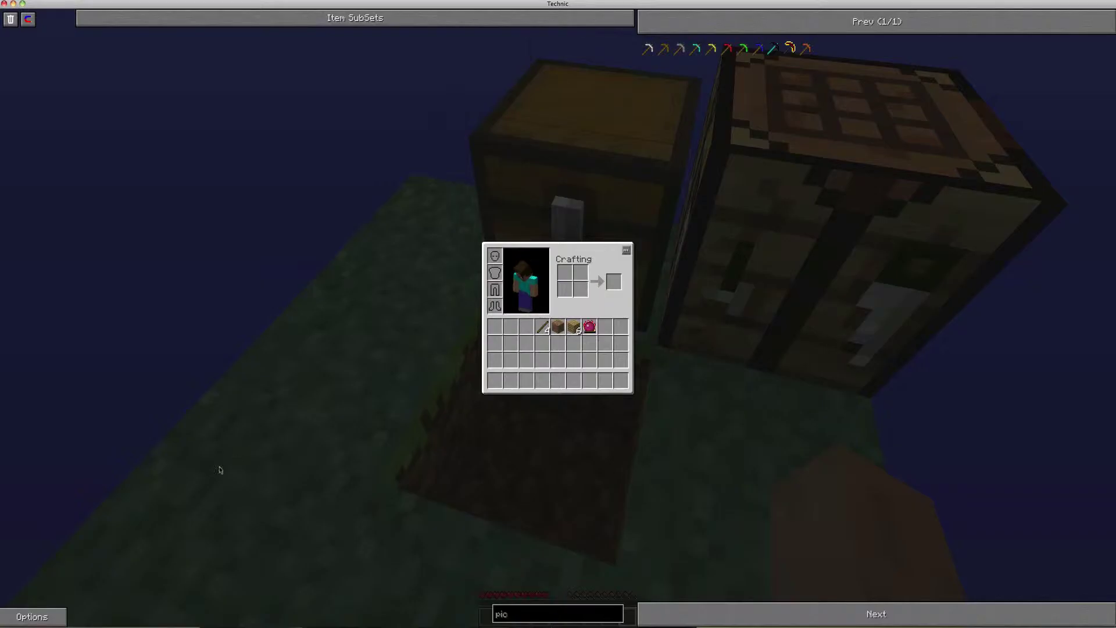
click(42, 616)
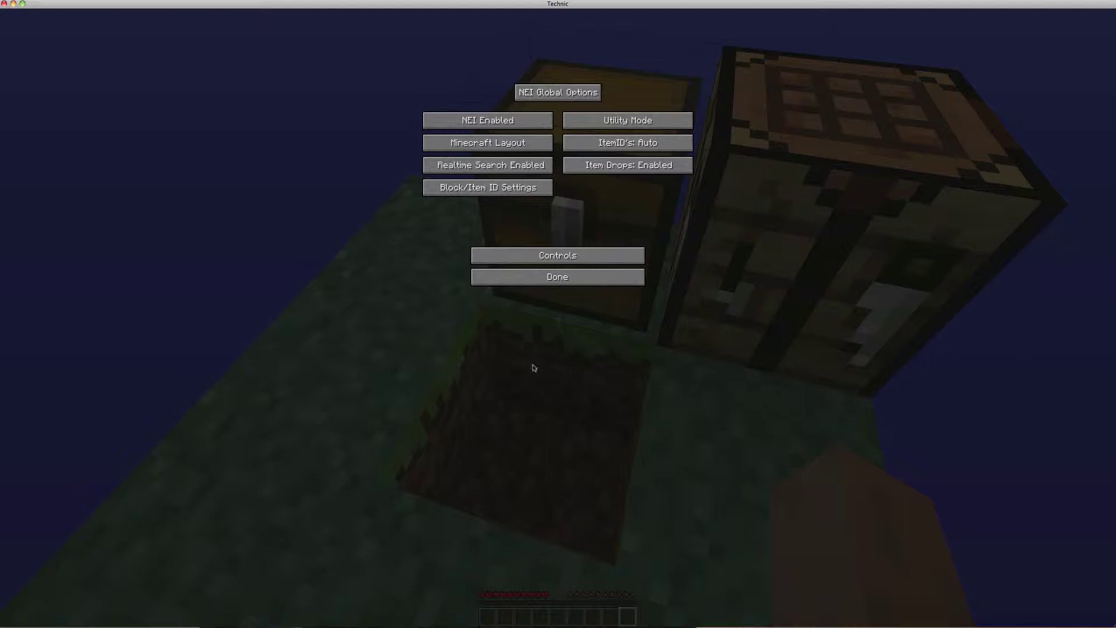
click(649, 120)
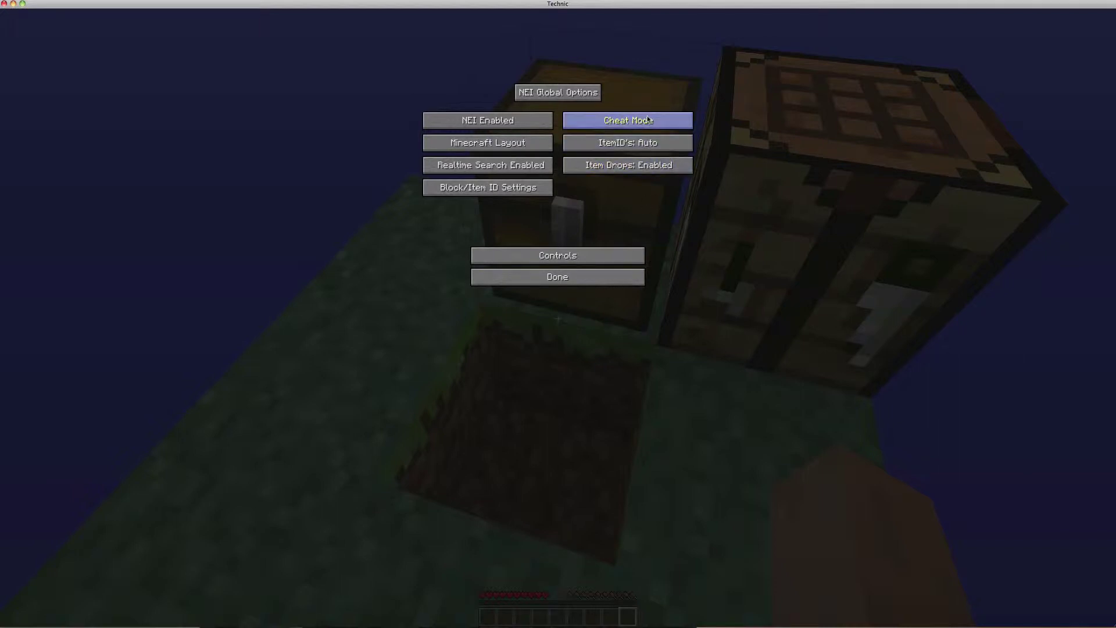
- Fill the hole in front of the chest with a dirt block
key(Escape)
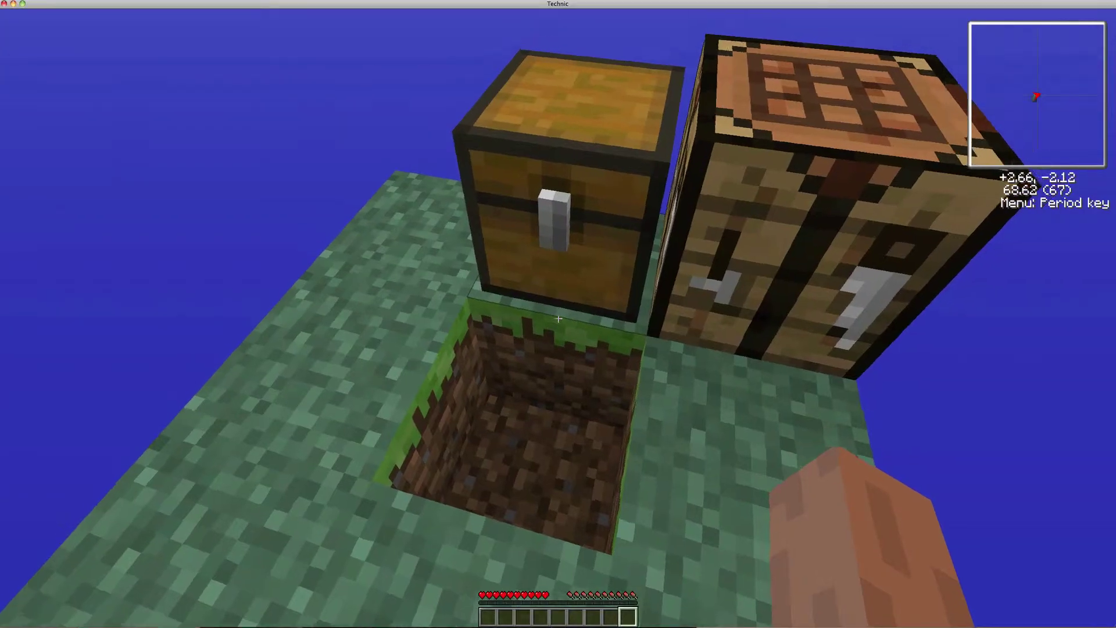
key(e)
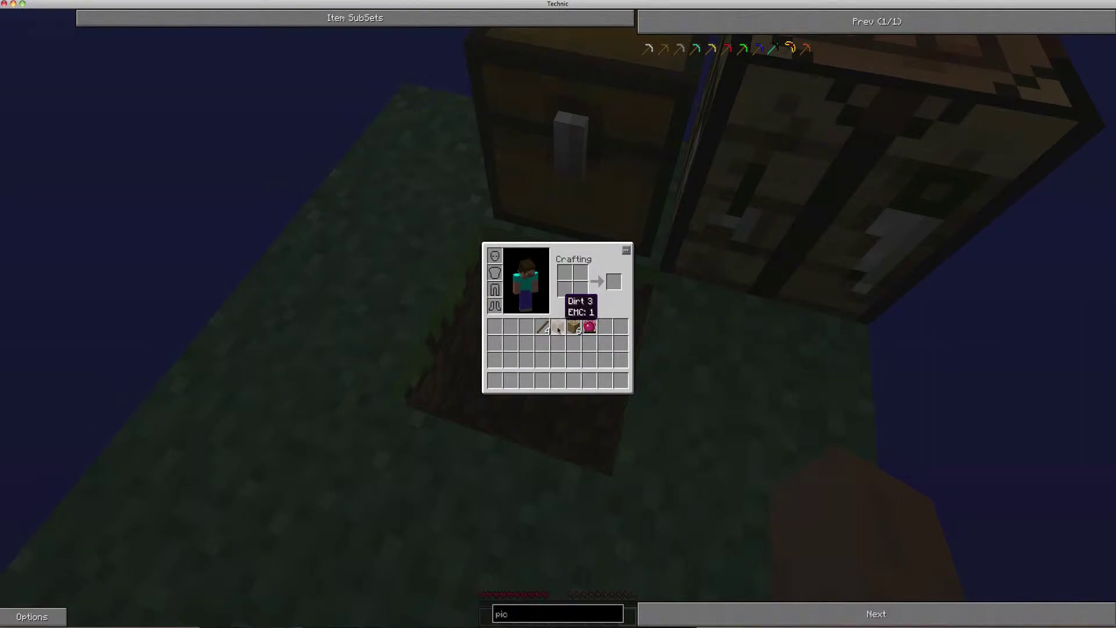
key(Escape)
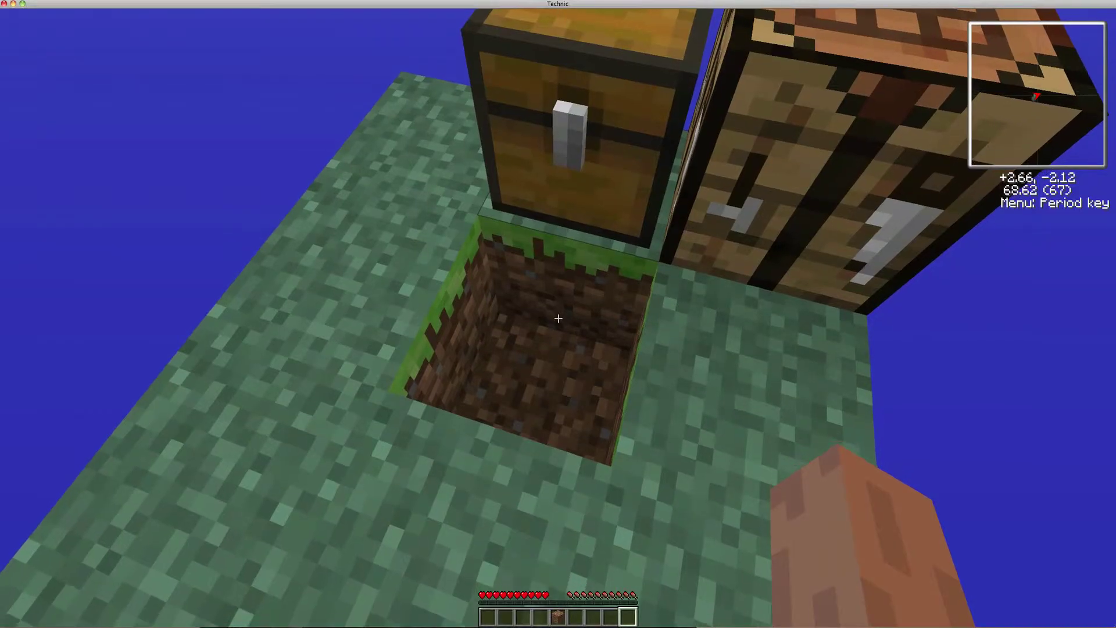
right_click(558, 320)
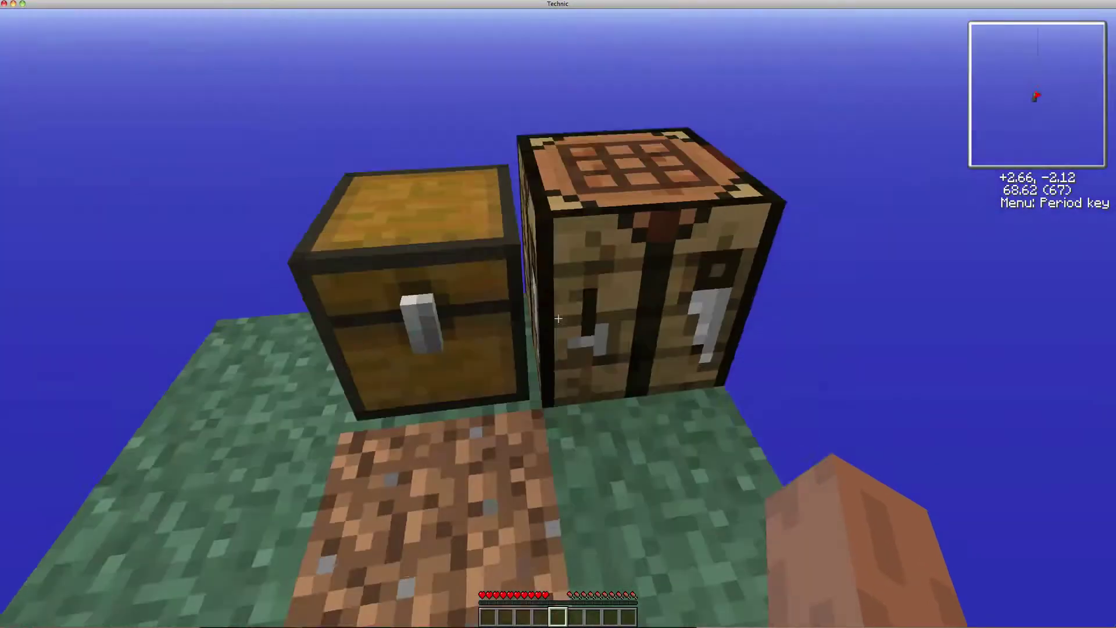
- Drop the Philosopher's Stone from the inventory and pick it back up into the hotbar
key(e)
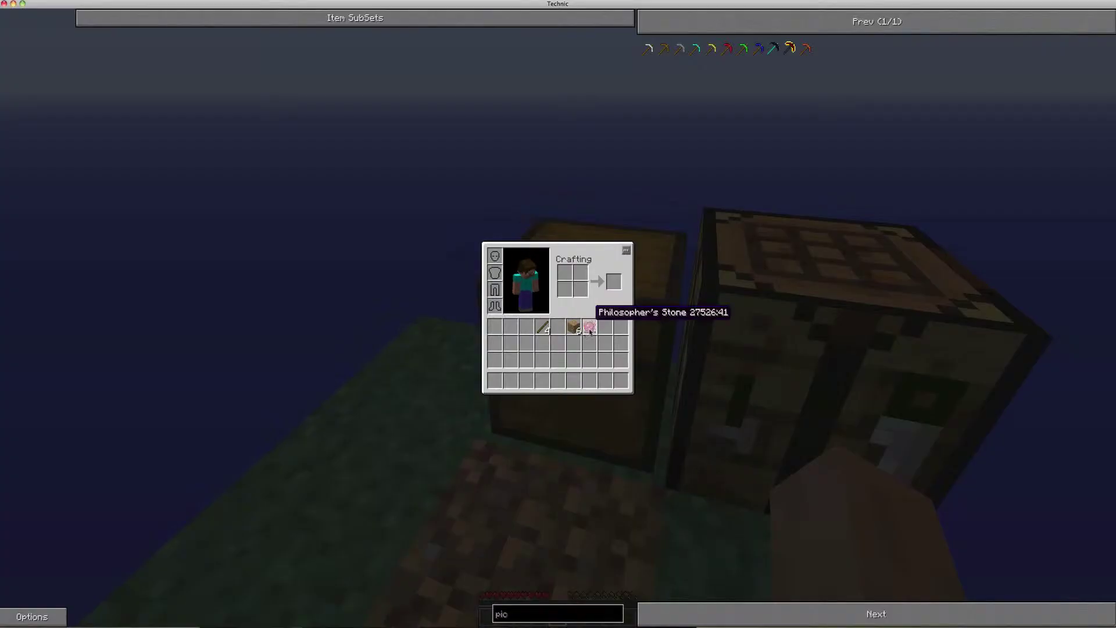
click(589, 327)
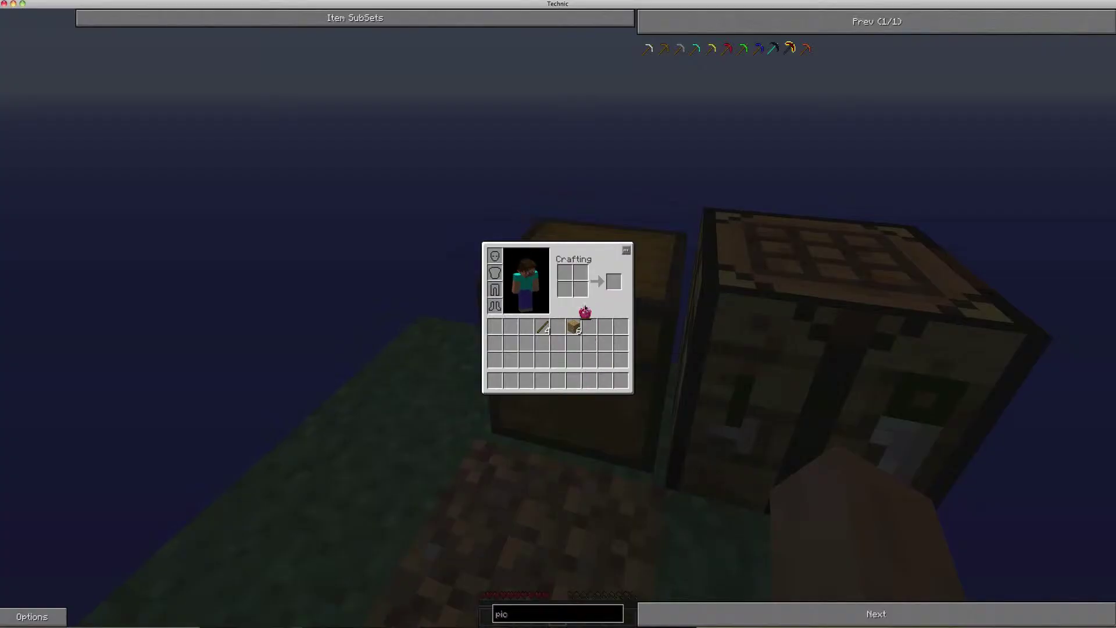
key(Escape)
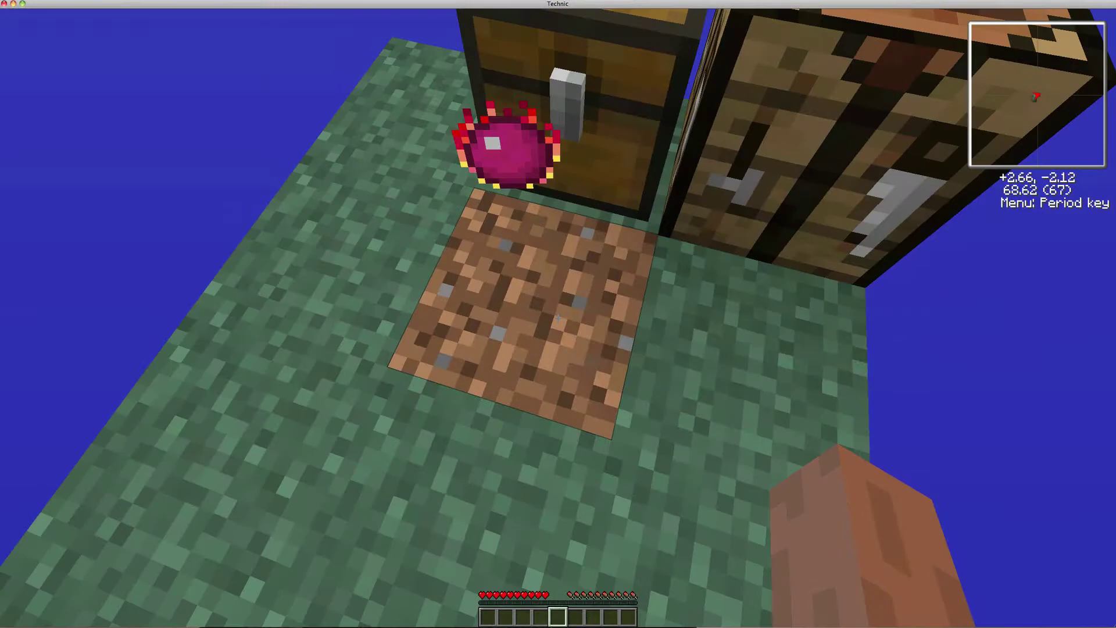
key(w)
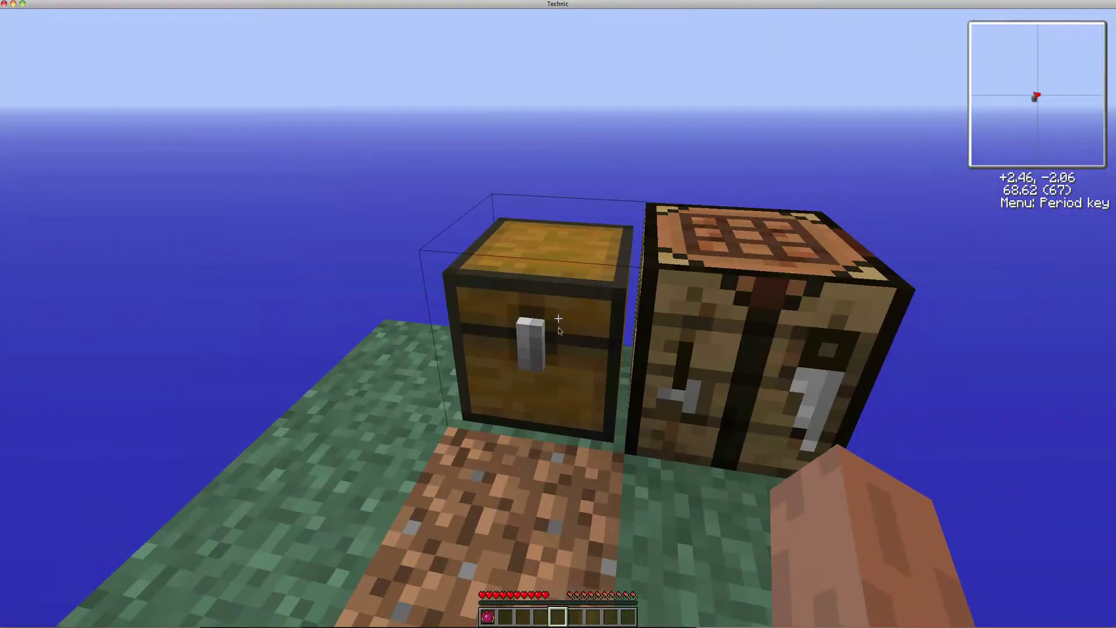
- Put the Philosopher's Stone in the chest, close it, and start breaking the dirt block
right_click(559, 322)
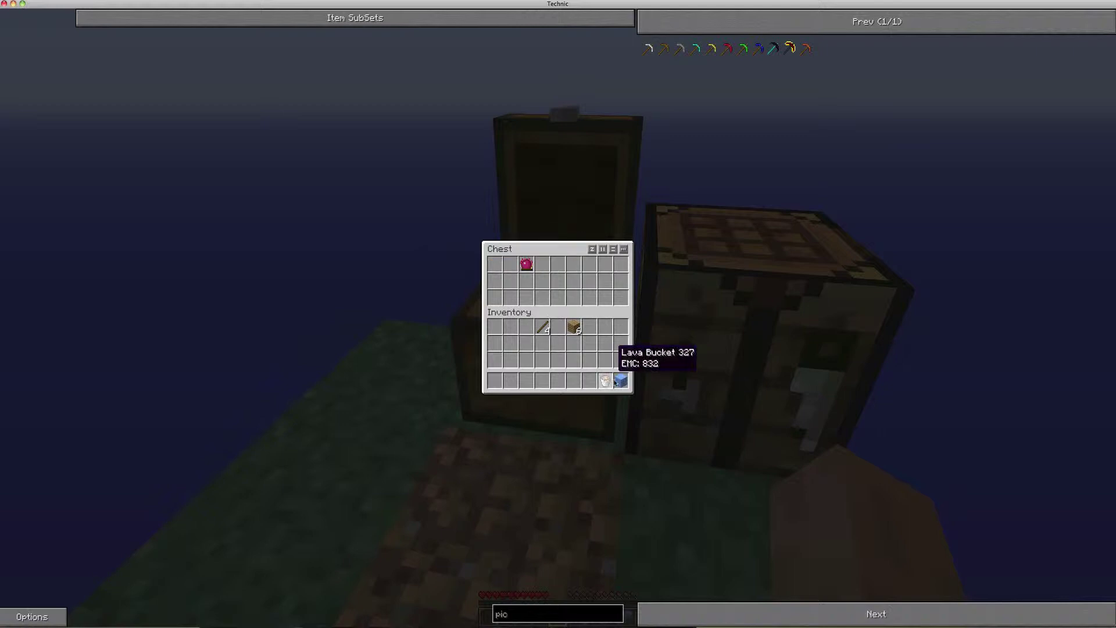
key(Escape)
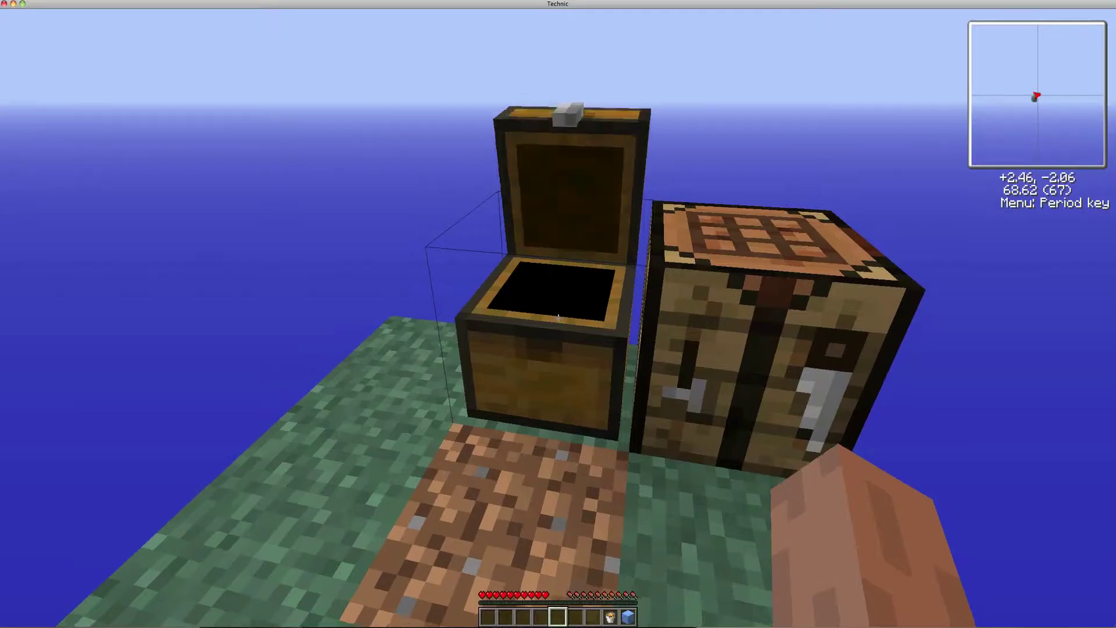
click(559, 314)
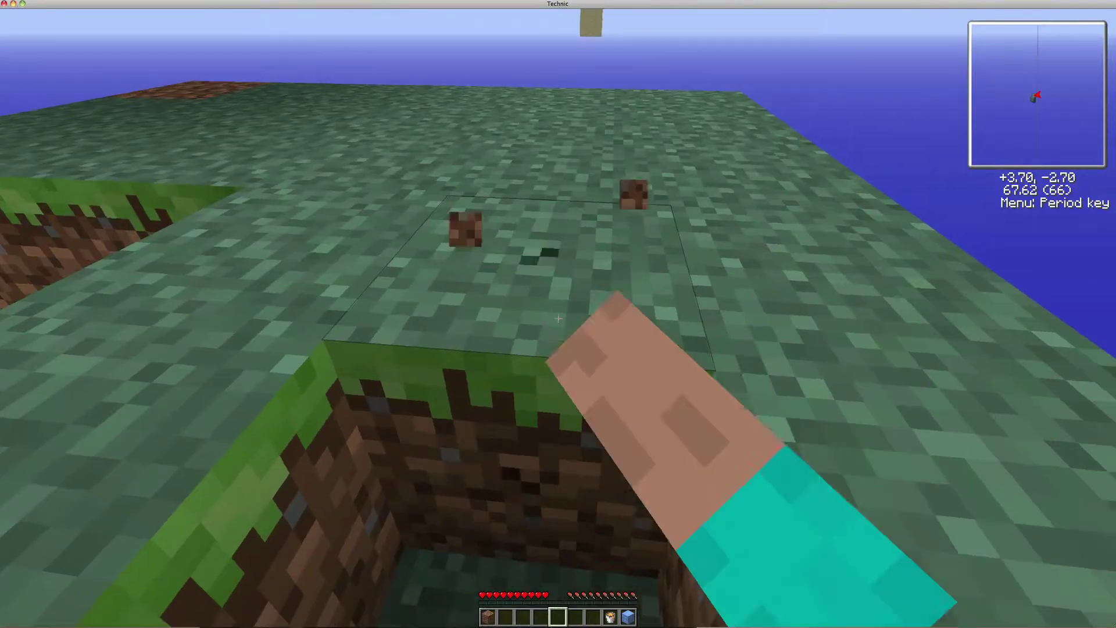
- Dig the hole several blocks deep, breaking the dirt and the grass block in front
click(559, 319)
click(559, 319)
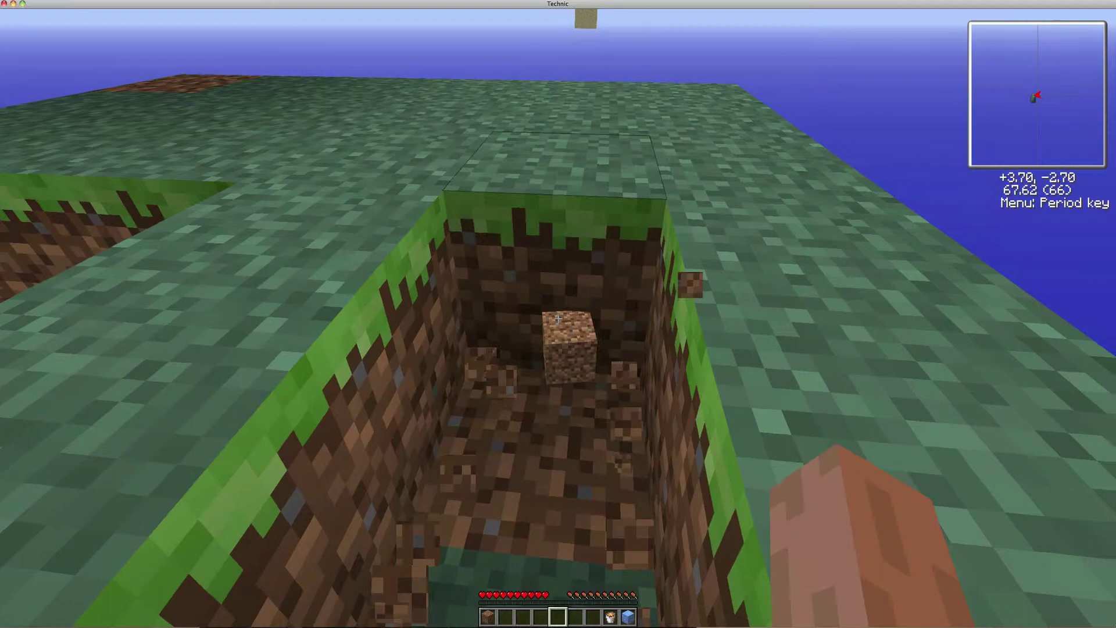
click(558, 318)
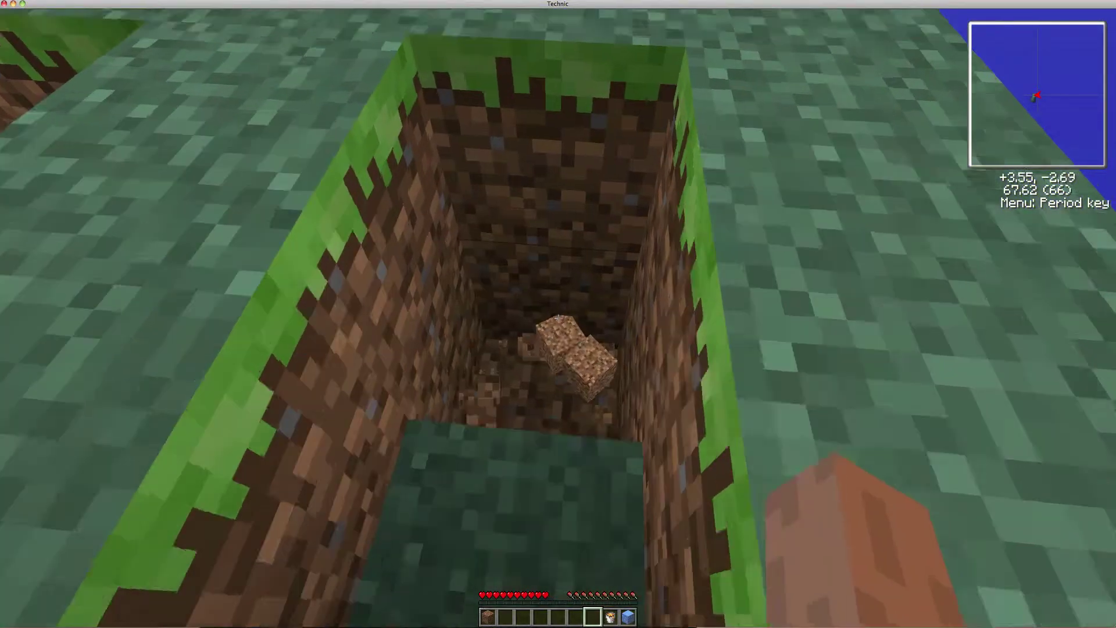
scroll(559, 319, down, 1)
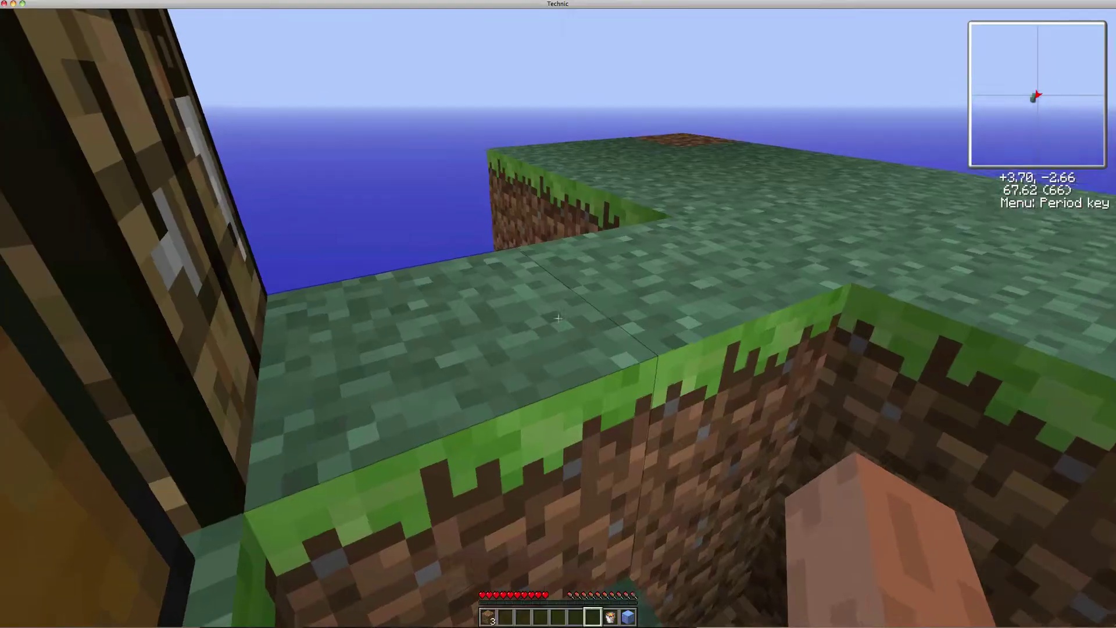
key(w)
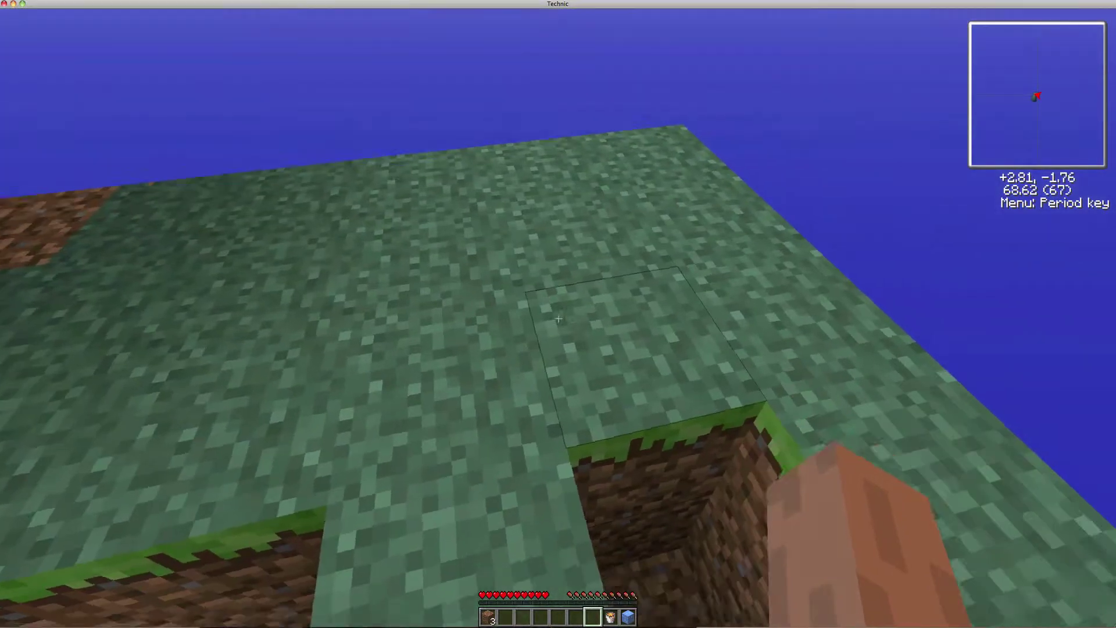
key(q)
key(q)
key(q)
scroll(558, 319, down, 1)
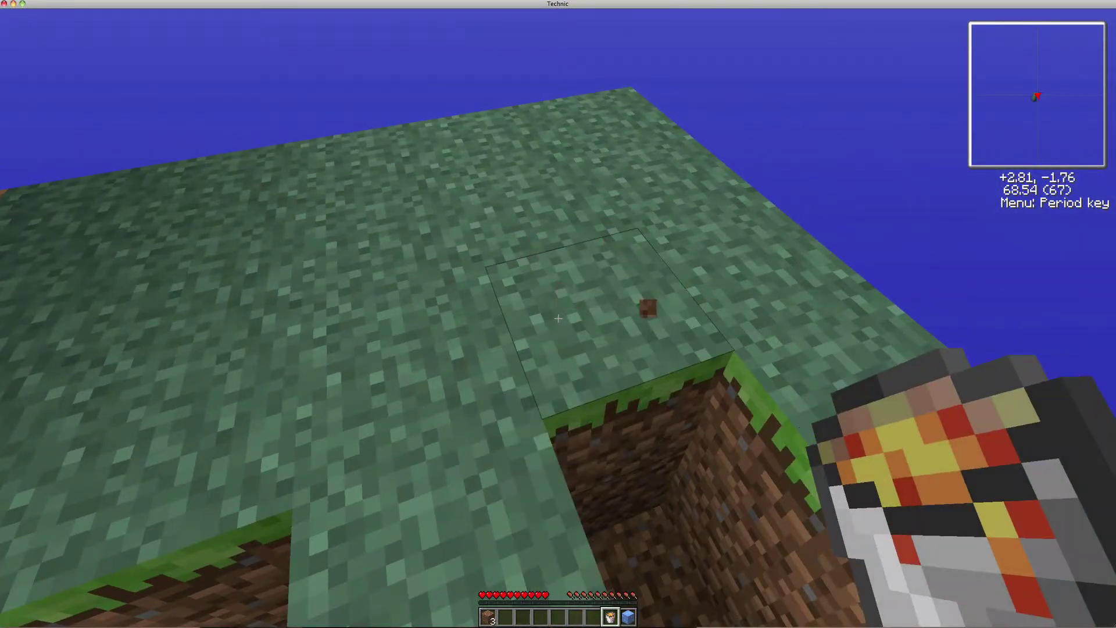
key(2)
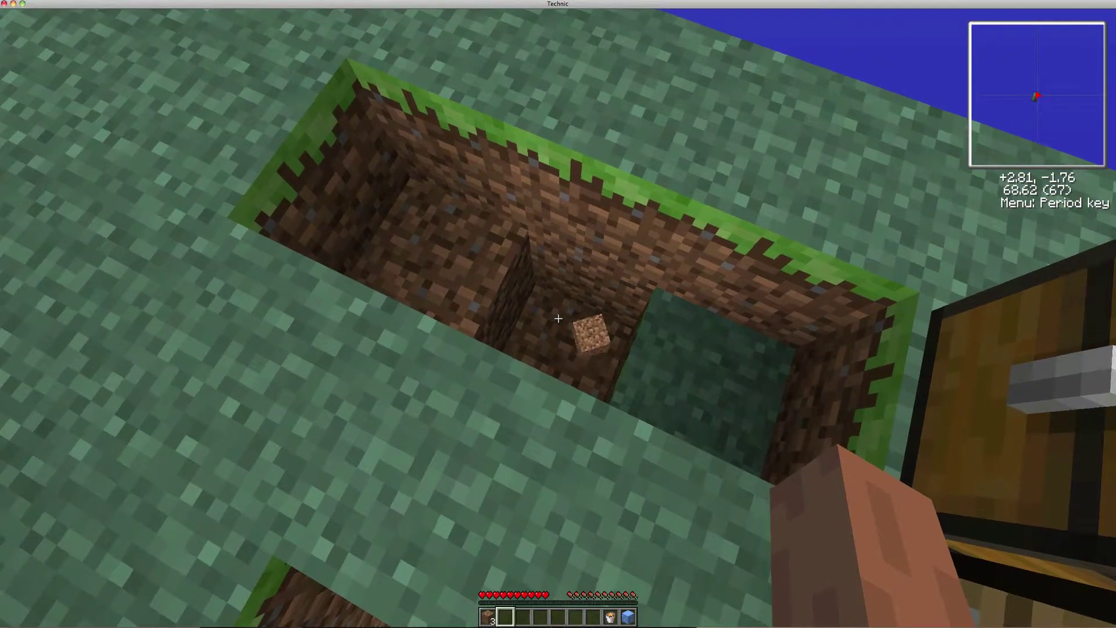
key(w)
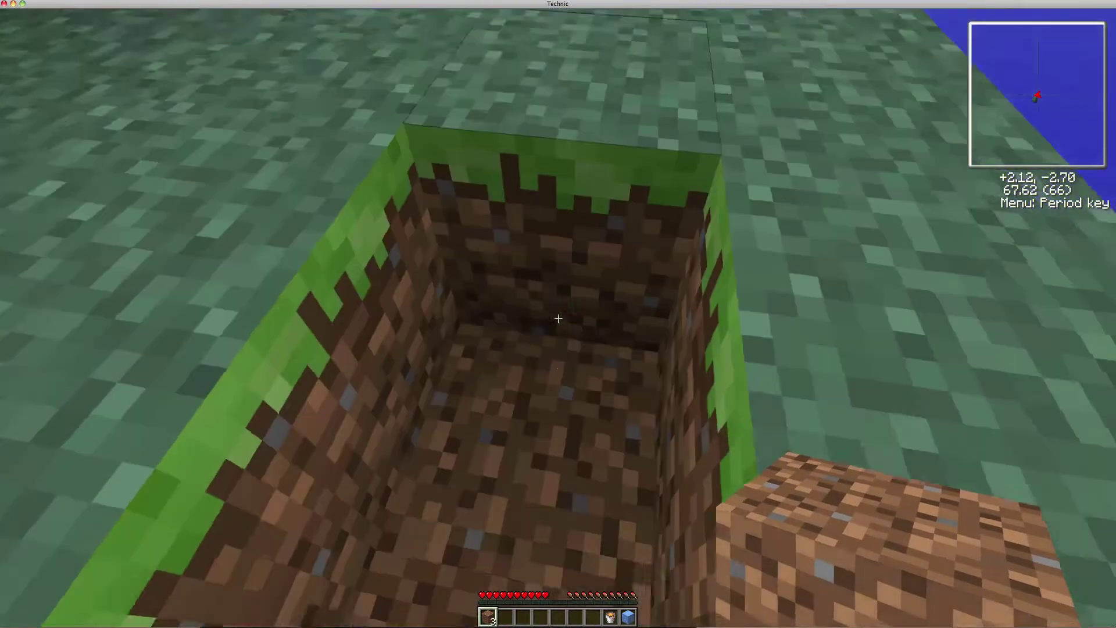
click(558, 319)
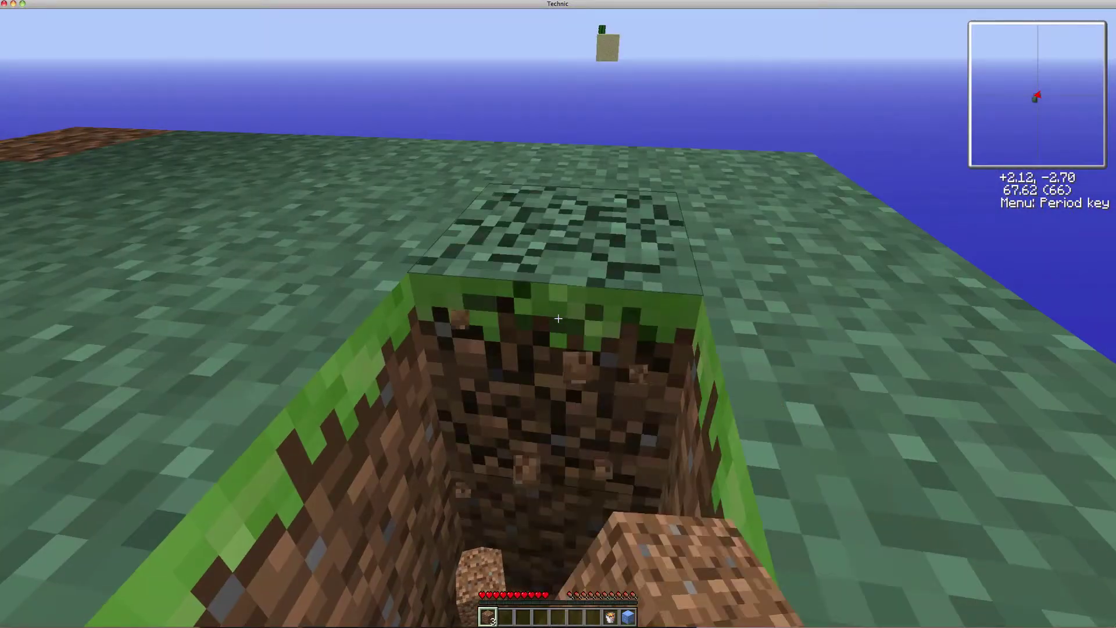
click(558, 320)
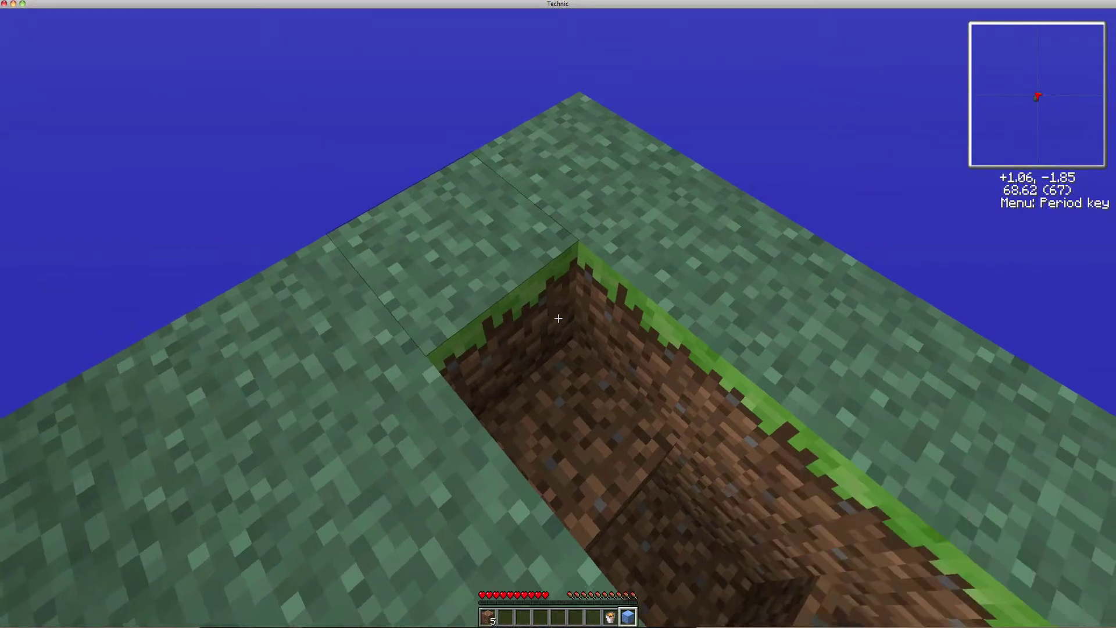
- Place the ice block in the hole and cover it with a dirt block
key(9)
right_click(558, 320)
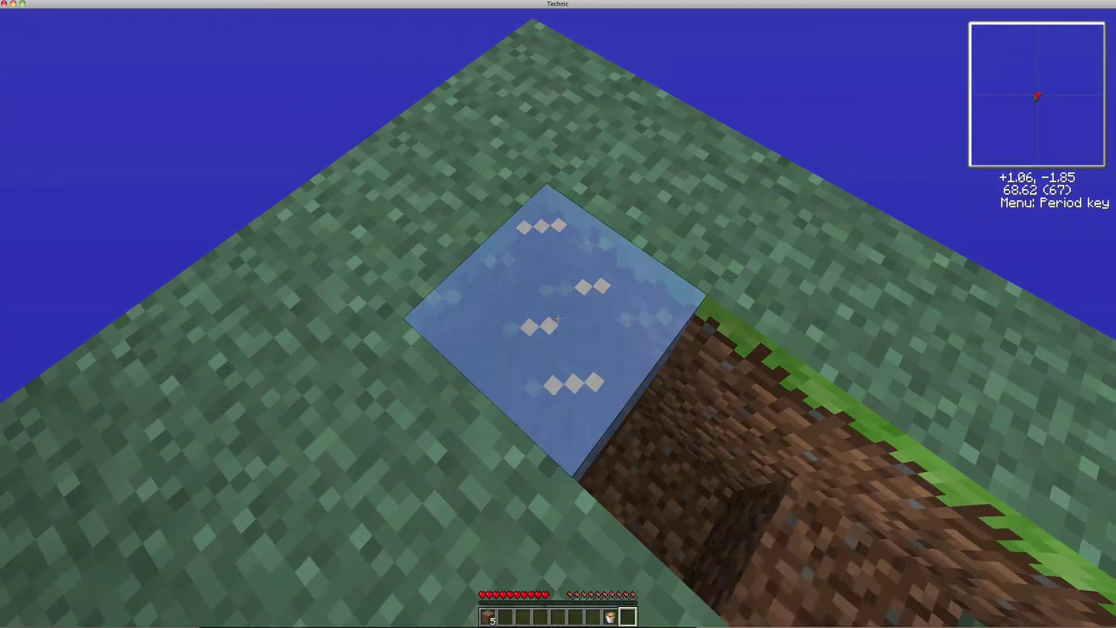
key(2)
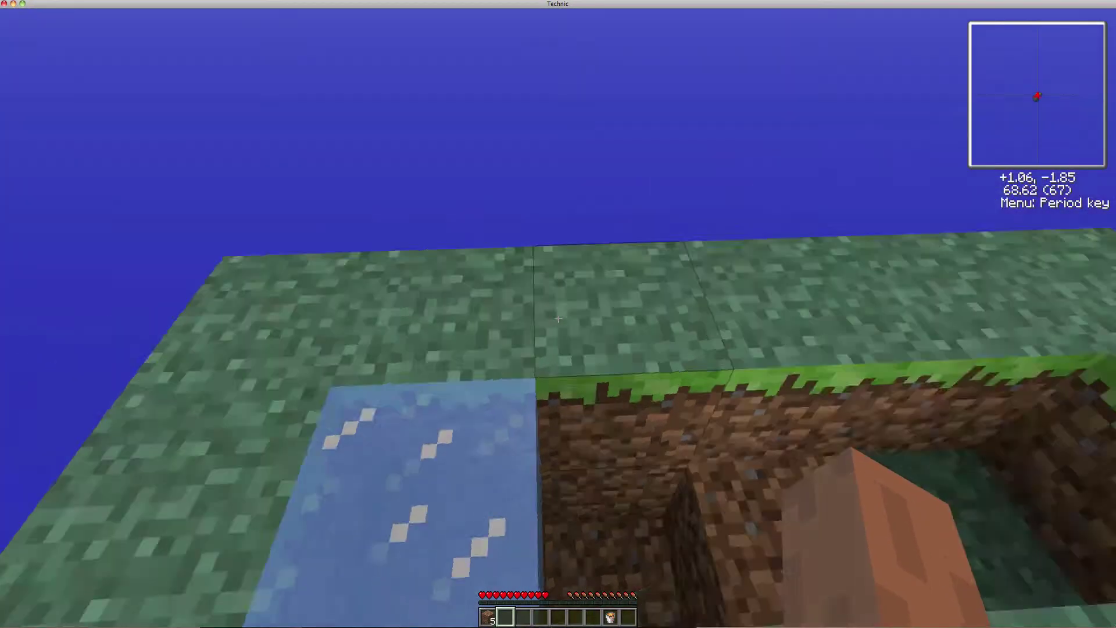
key(w)
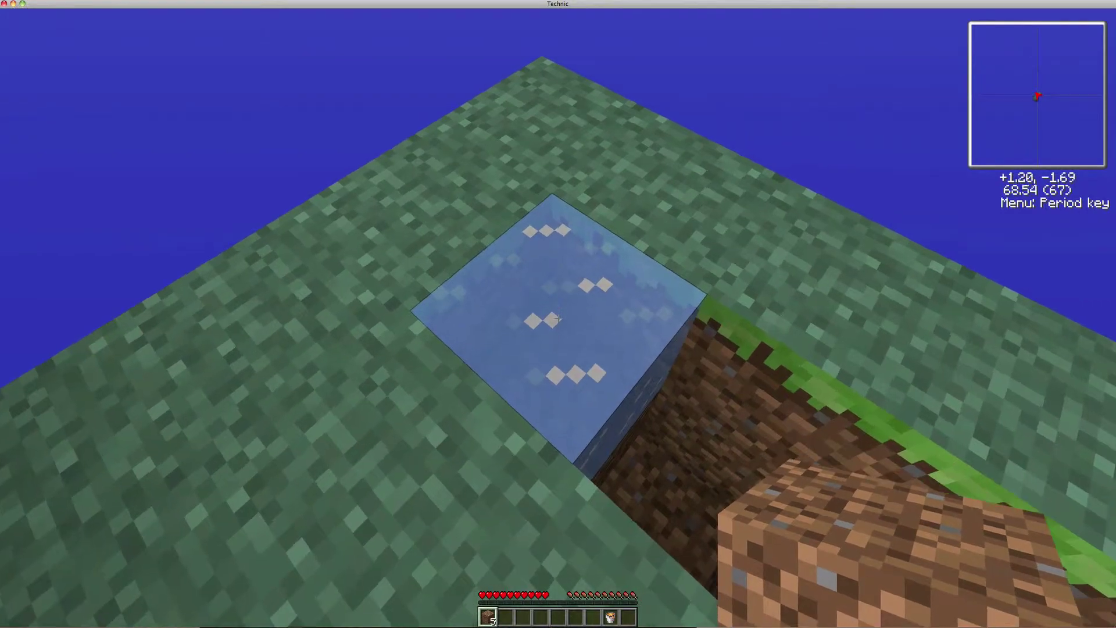
right_click(558, 319)
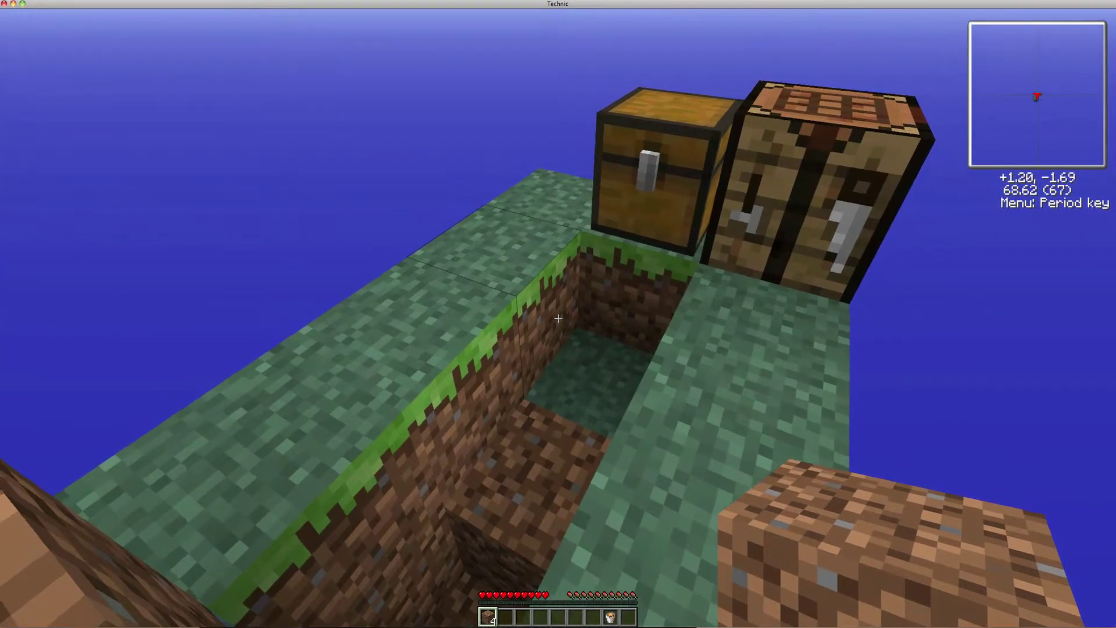
- Add a pink Rei's Minimap waypoint named 'spawn Island' and resume play
key(period)
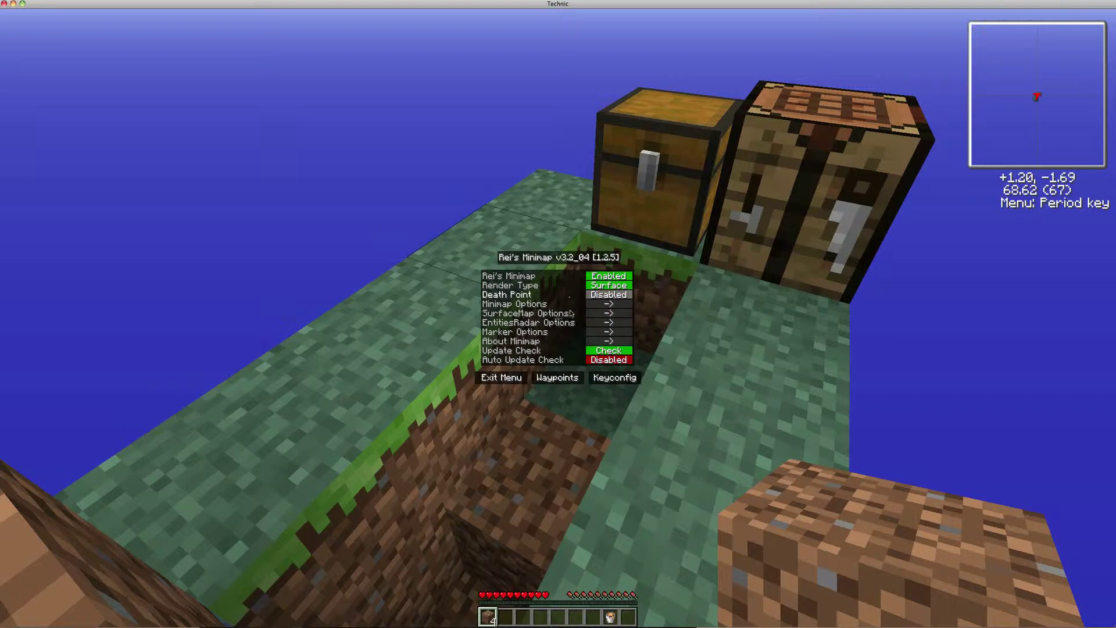
click(558, 377)
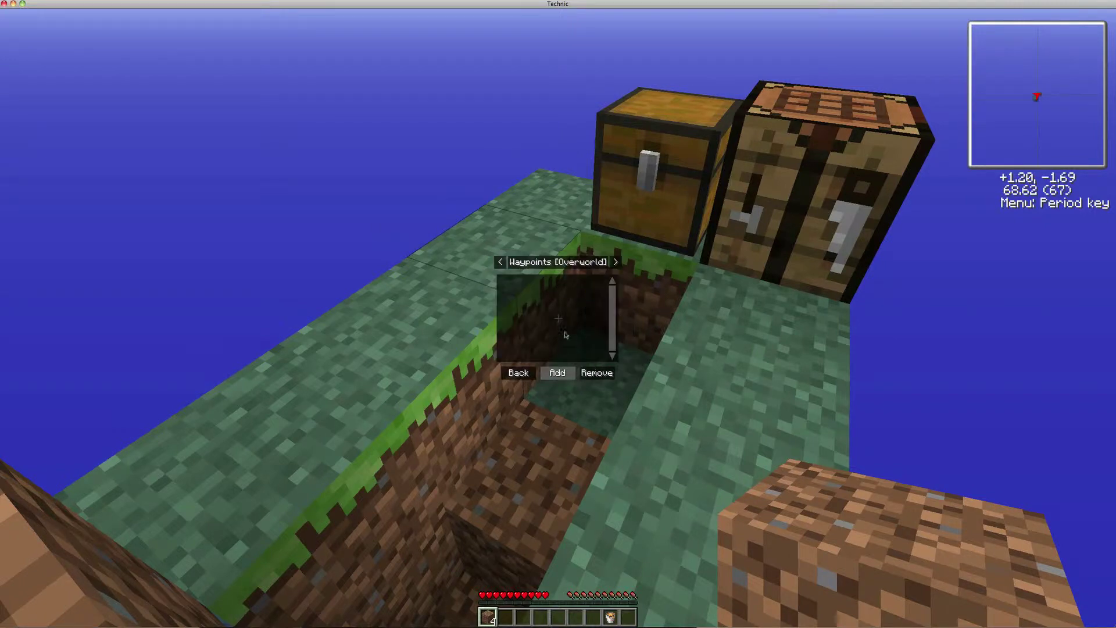
click(568, 377)
text(spawn Island)
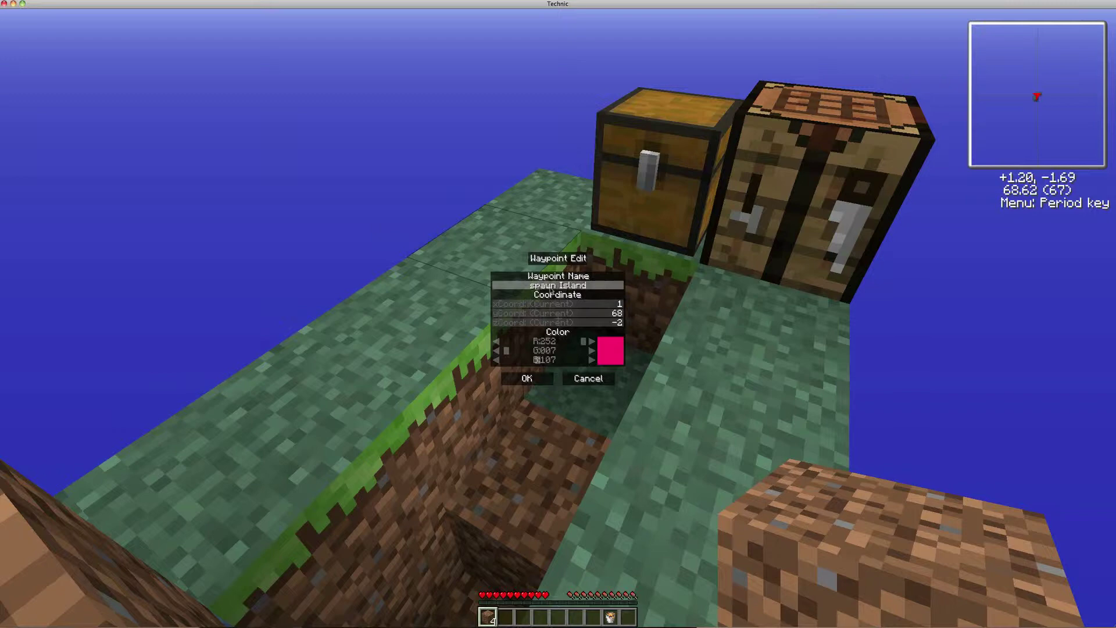
click(527, 377)
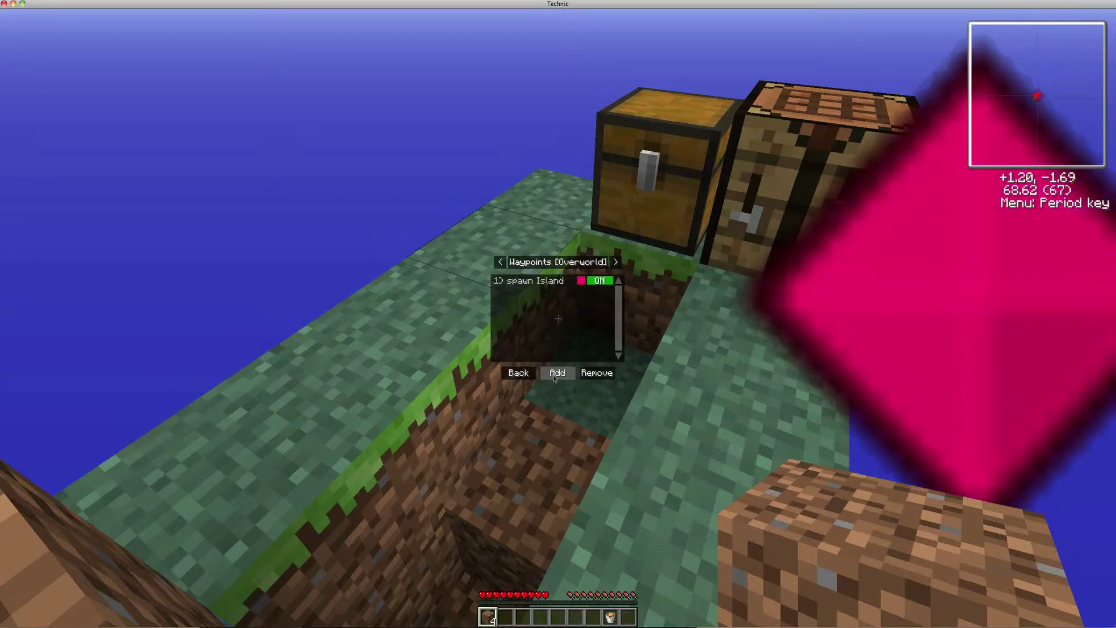
click(519, 373)
key(Escape)
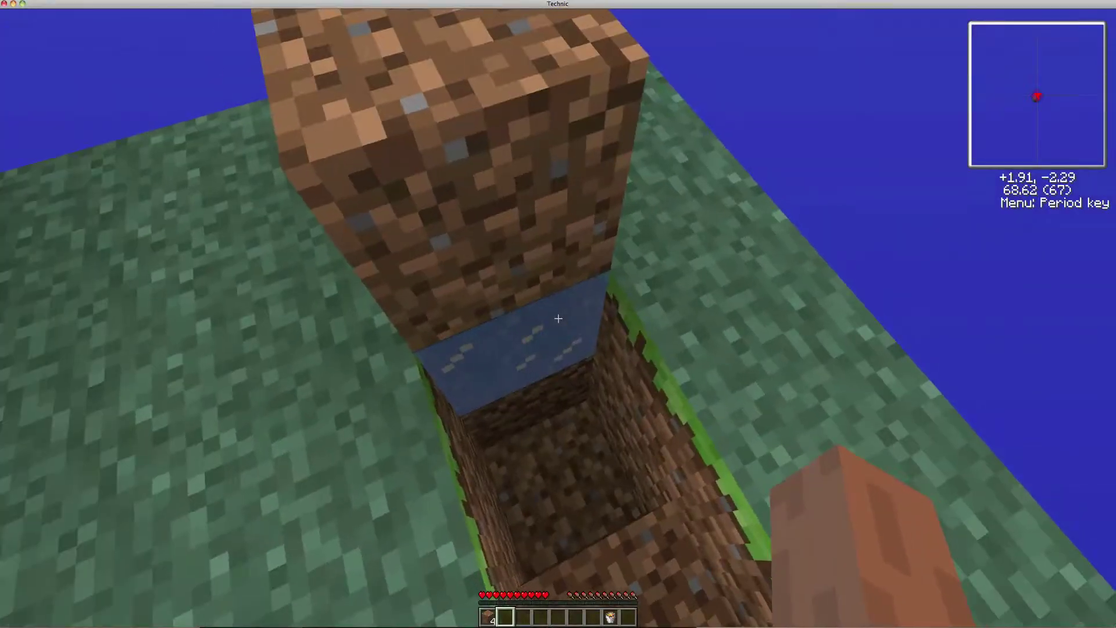
- Pour water into the pit, dig a dirt hole beside it, and fill that hole with lava
right_click(558, 319)
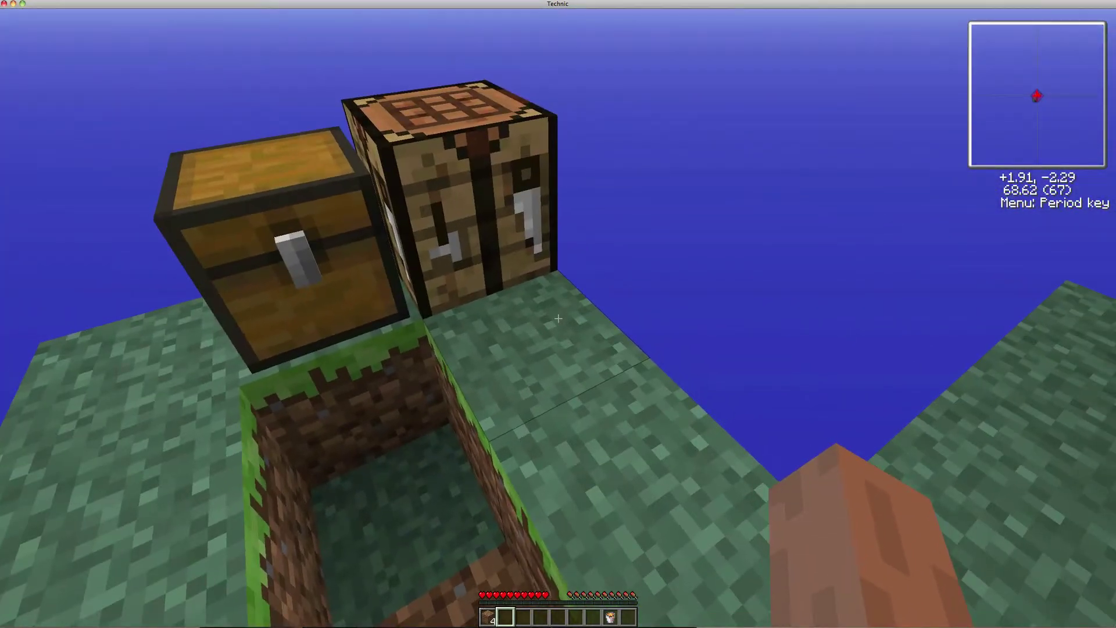
right_click(558, 319)
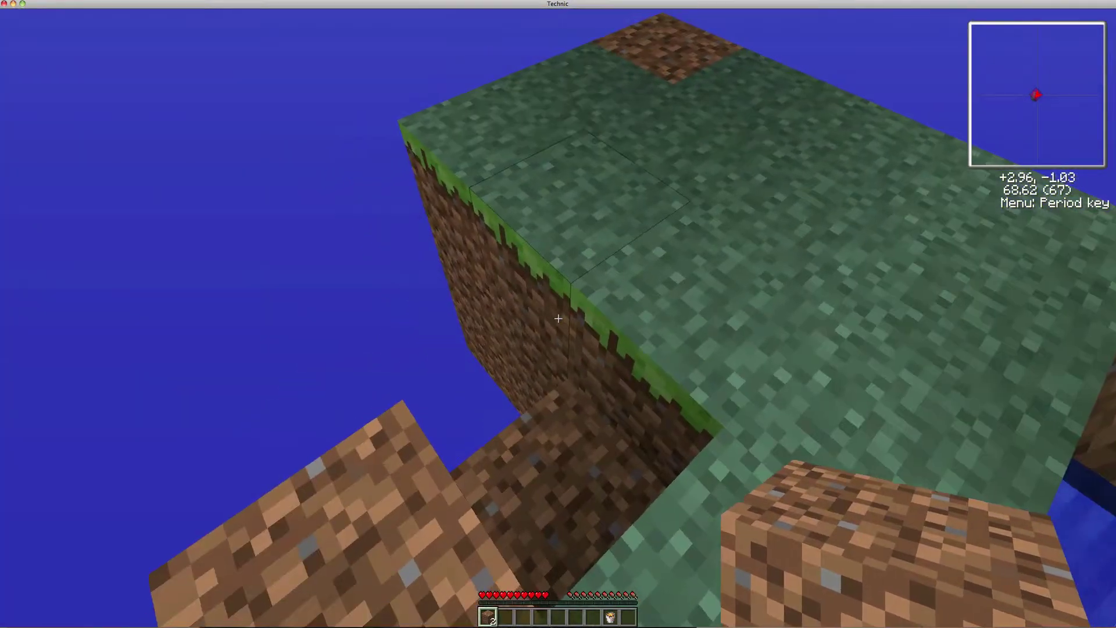
right_click(558, 319)
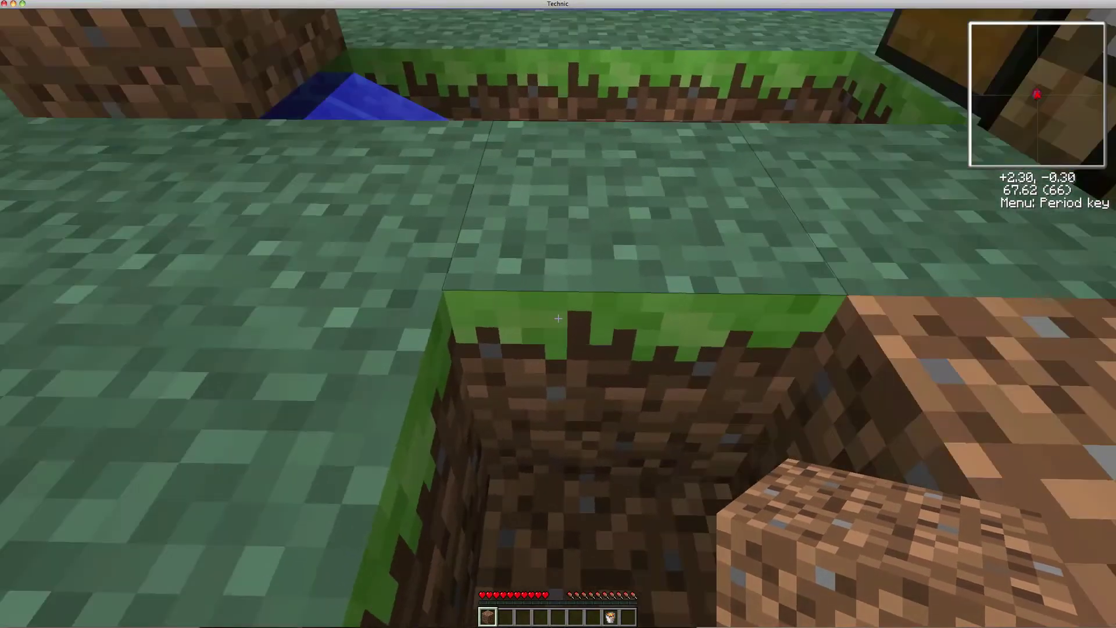
click(559, 319)
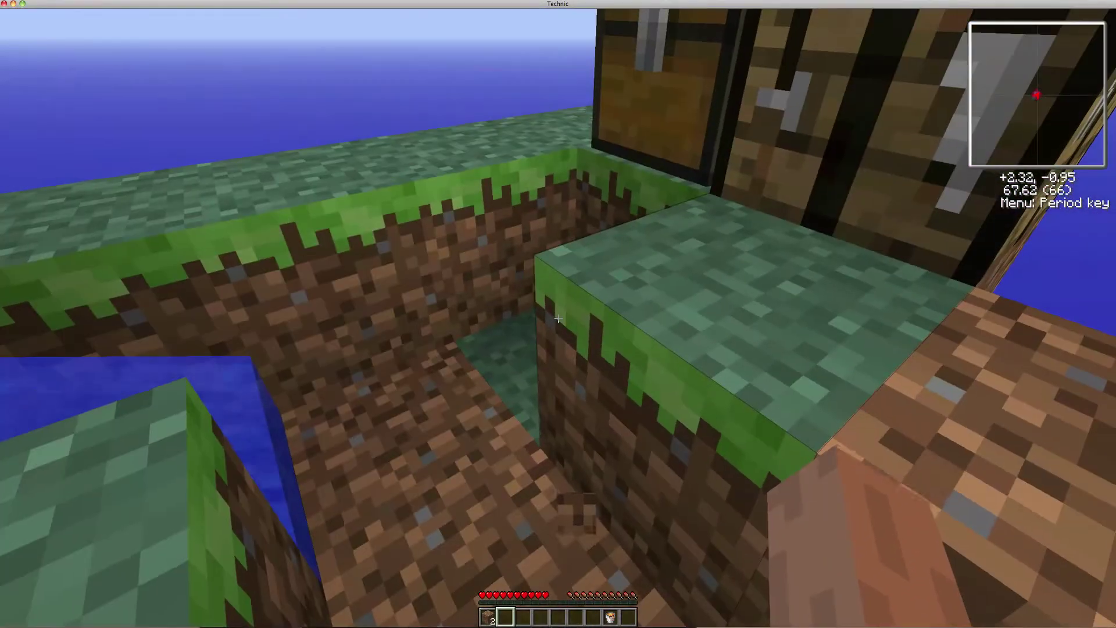
scroll(559, 319, up, 2)
scroll(558, 320, up, 1)
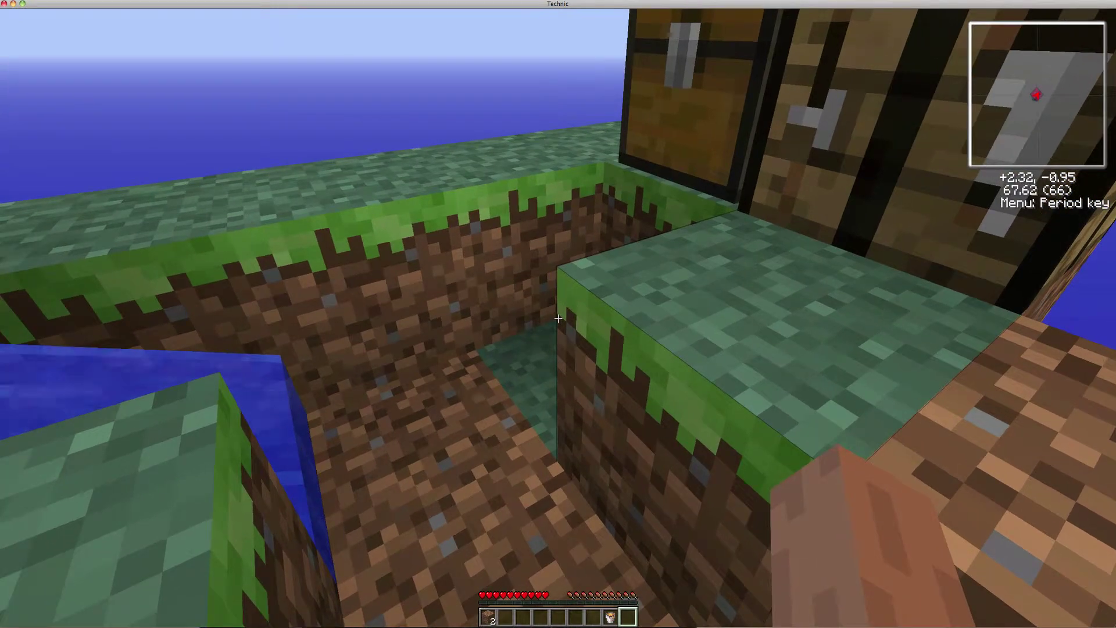
scroll(559, 320, down, 1)
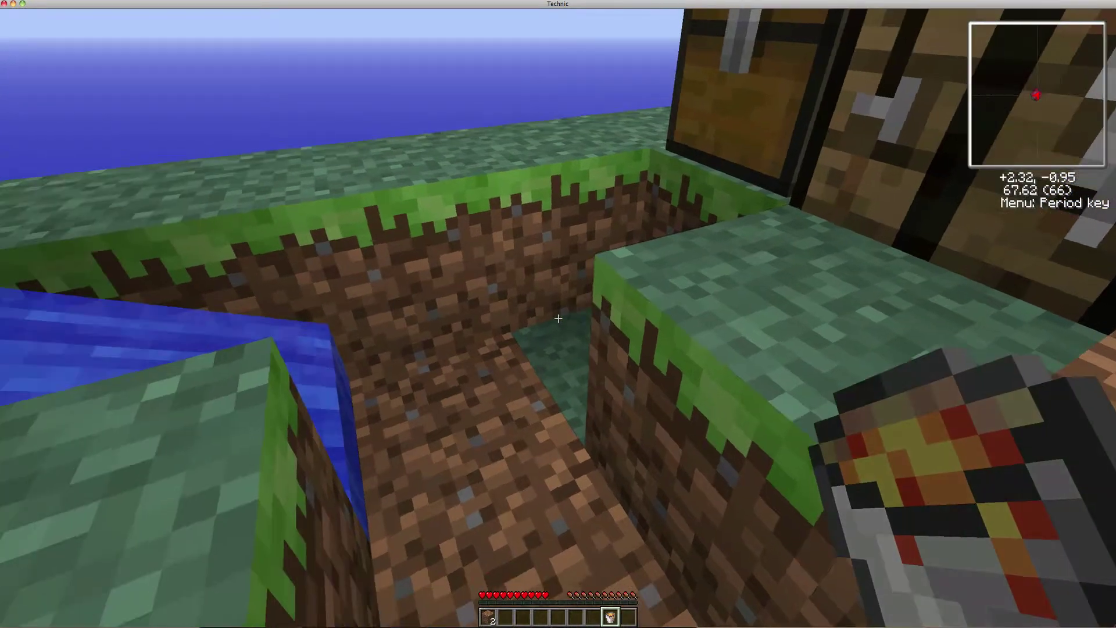
right_click(559, 320)
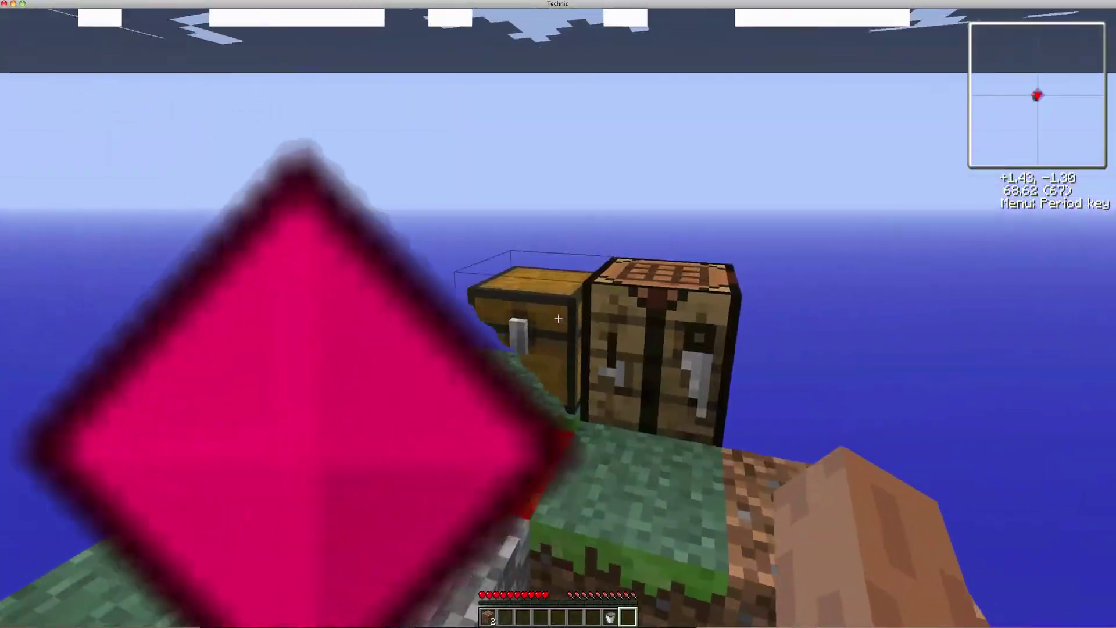
- Take the sticks out of the chest
right_click(558, 320)
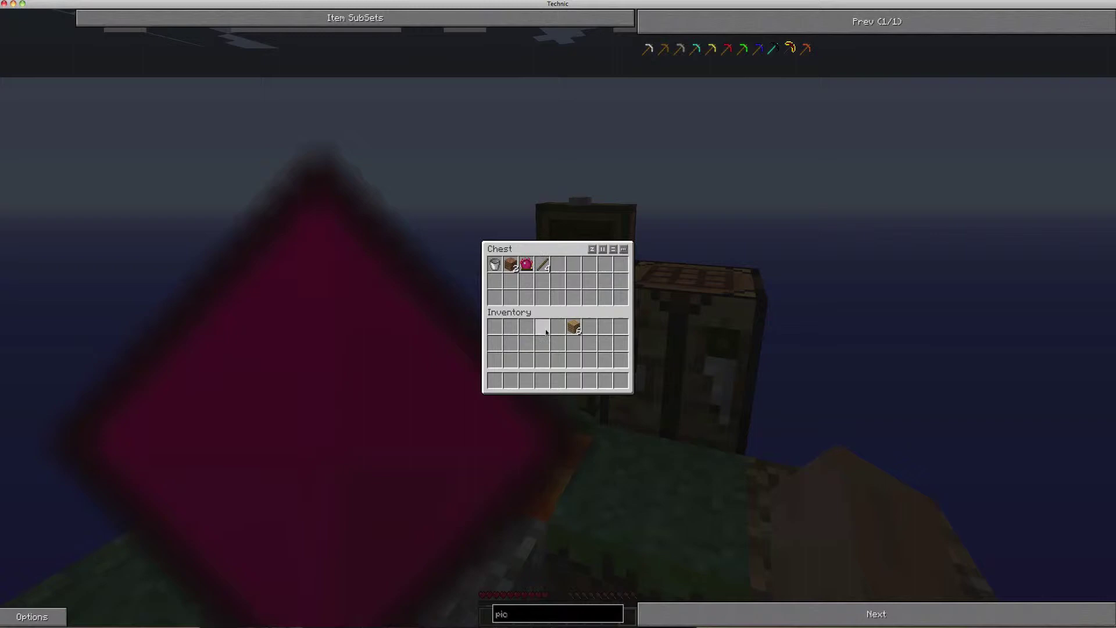
shift+click(544, 264)
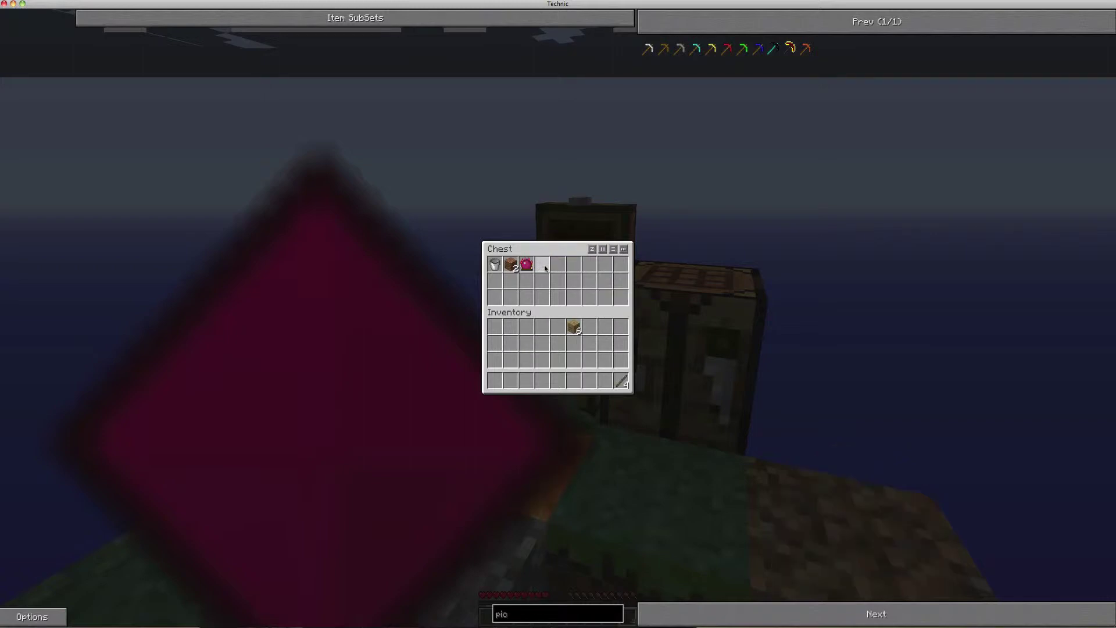
key(Escape)
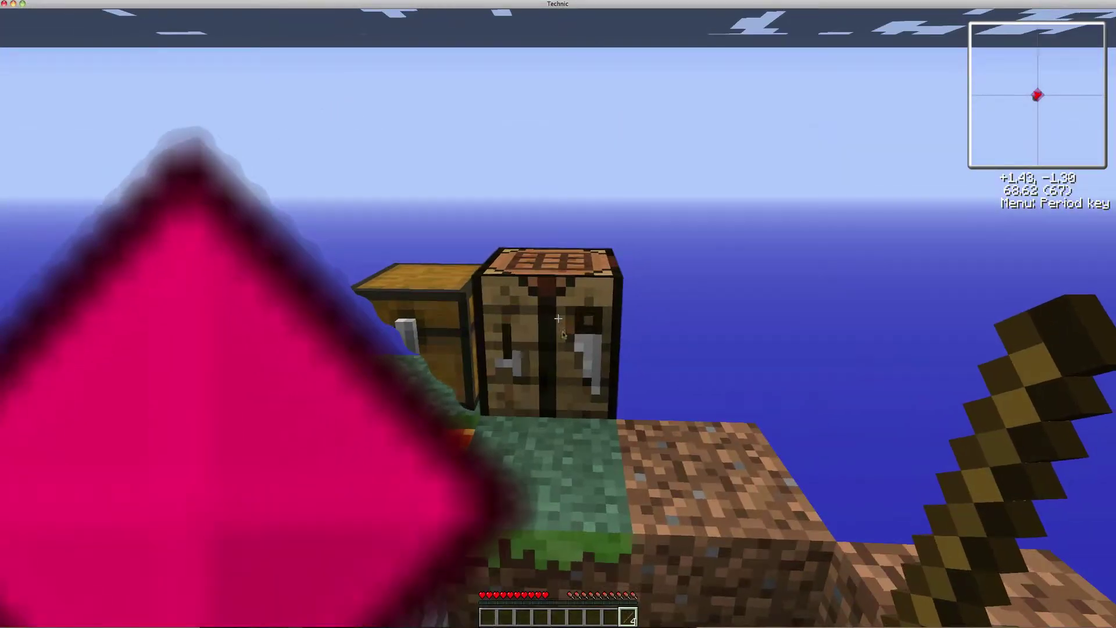
- Craft a wooden pickaxe from three planks and two sticks at the crafting table
key(e)
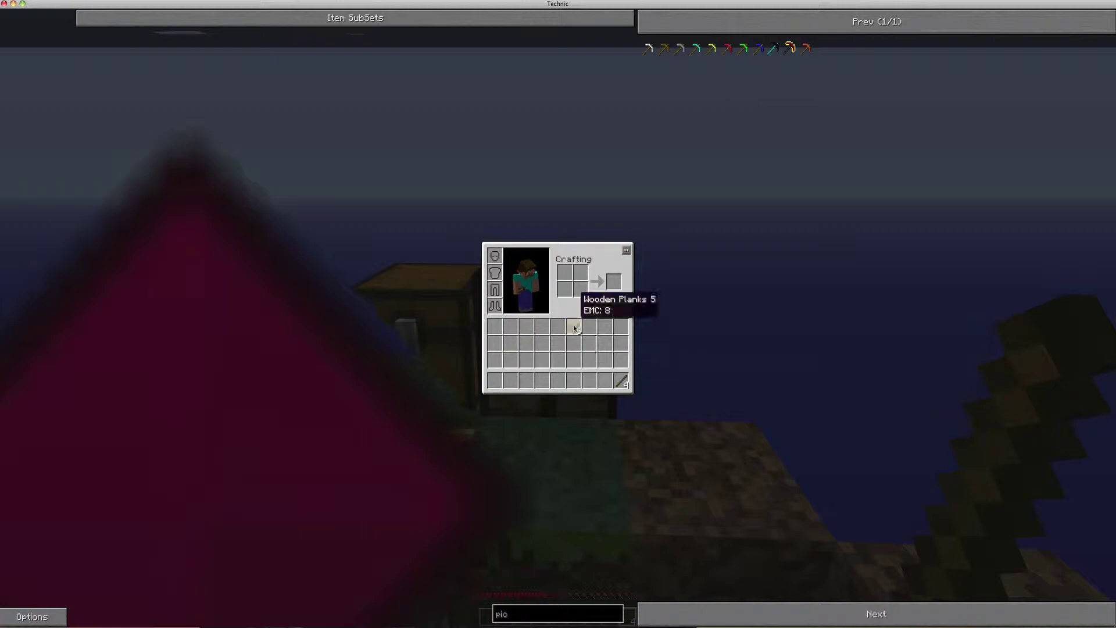
key(Escape)
scroll(559, 319, down, 1)
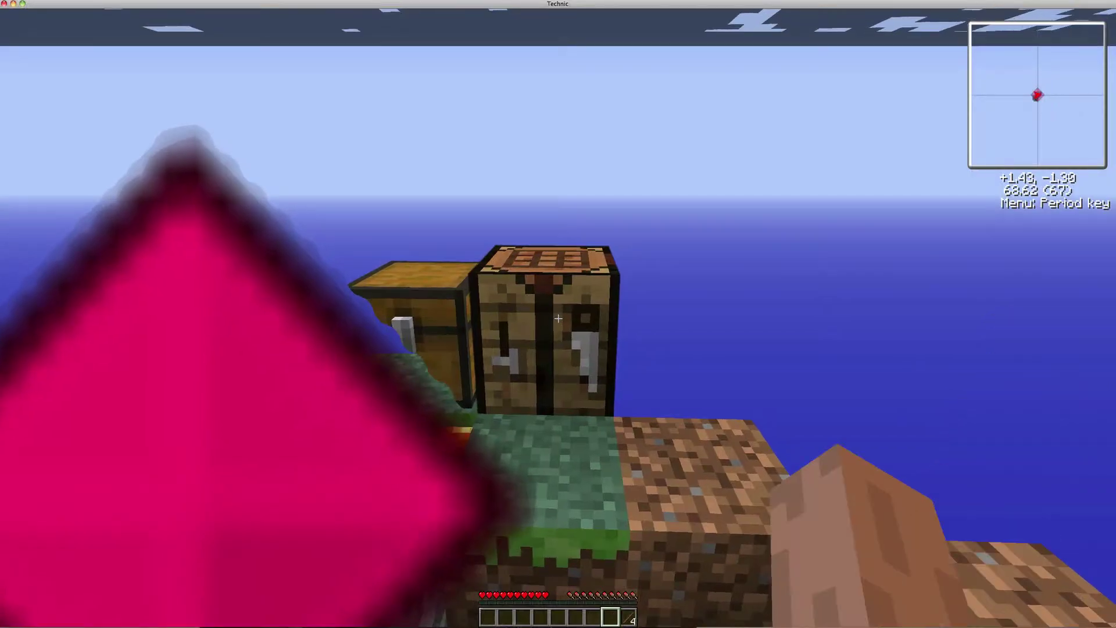
right_click(559, 319)
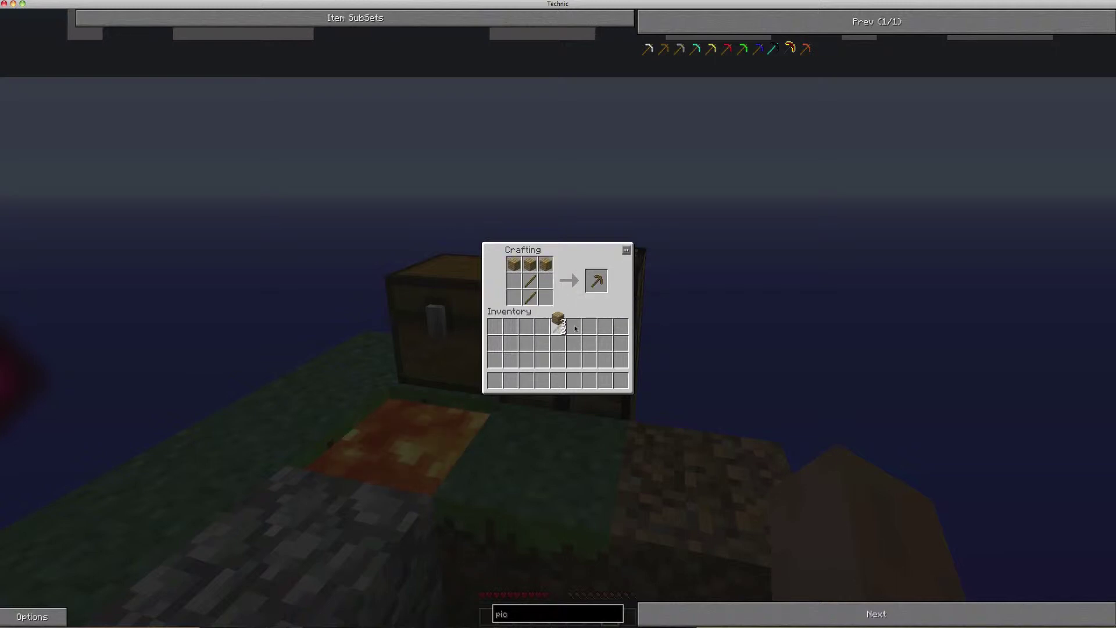
key(Escape)
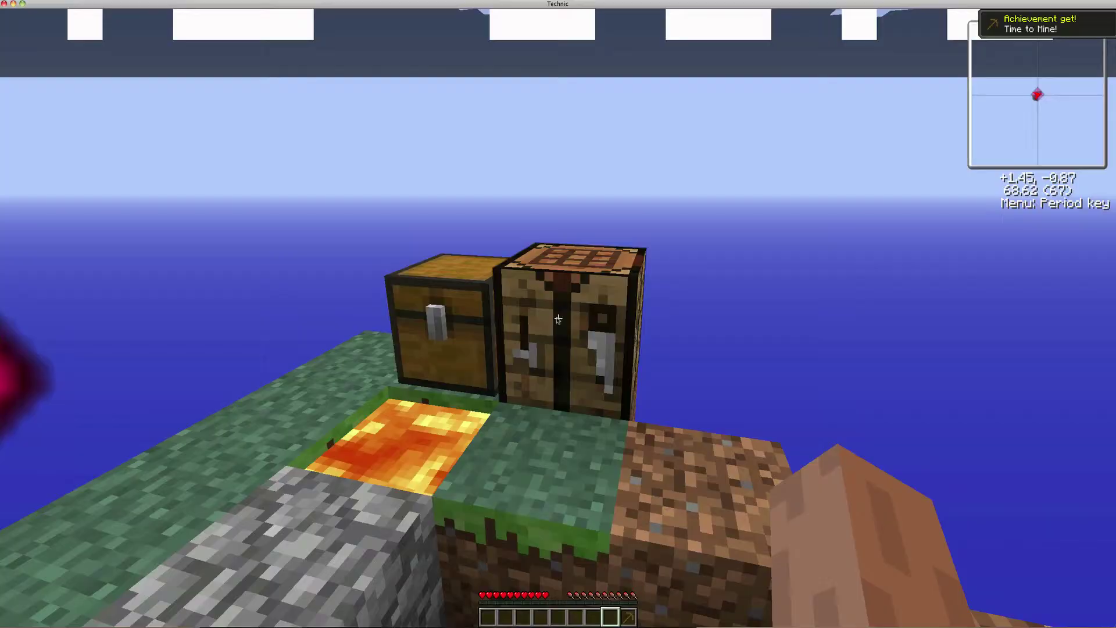
scroll(558, 320, down, 1)
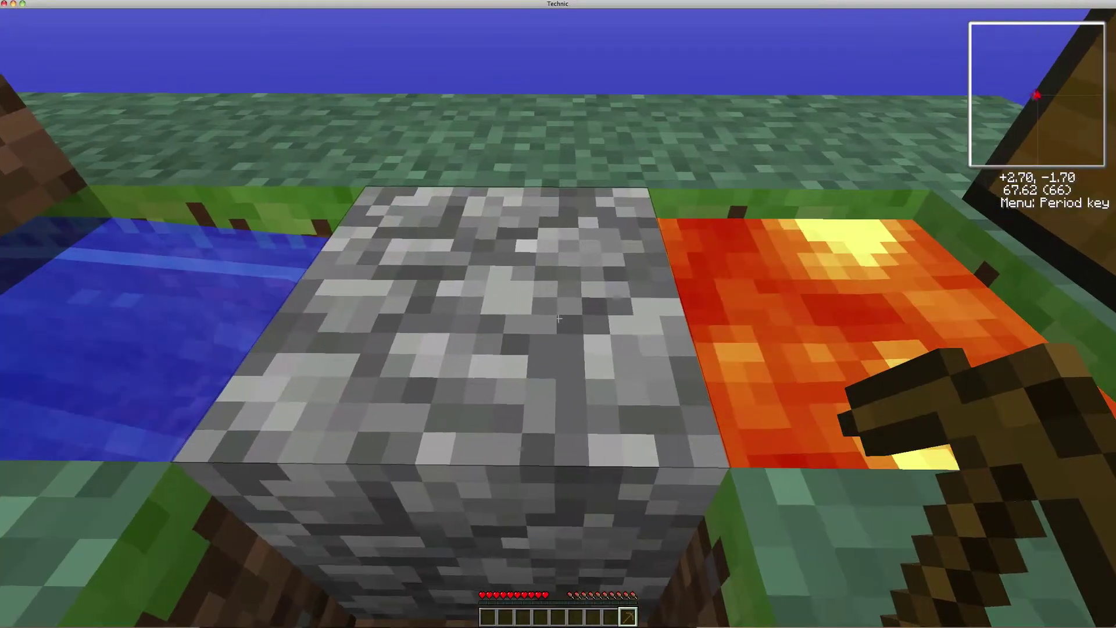
- Mine the regenerating cobblestone three times with the wooden pickaxe, then pause
drag(559, 320, 558, 319)
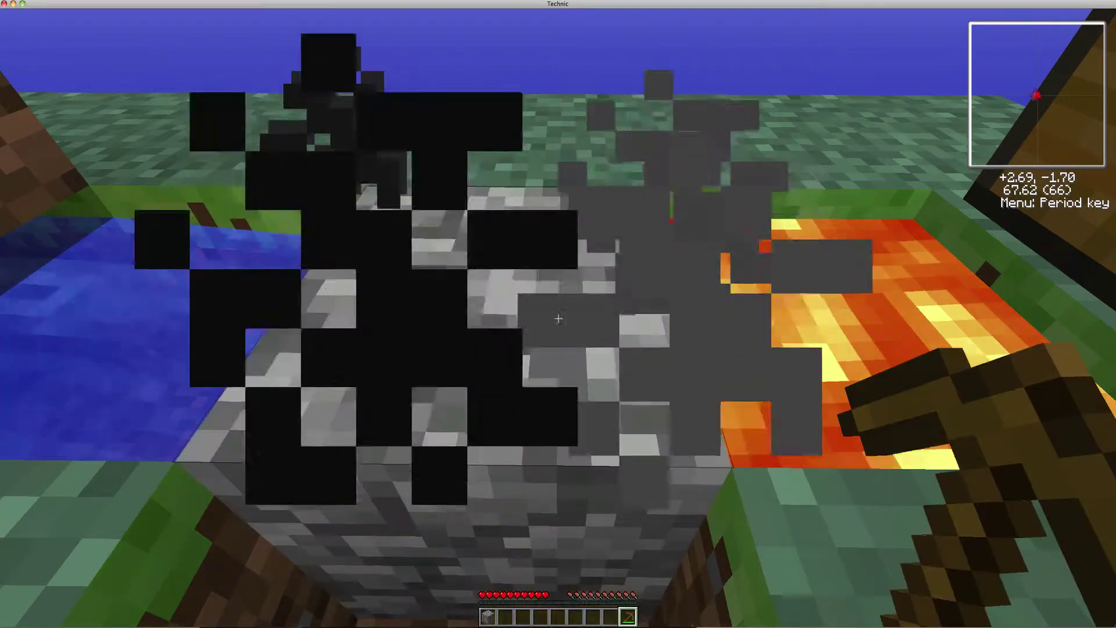
drag(558, 319, 559, 319)
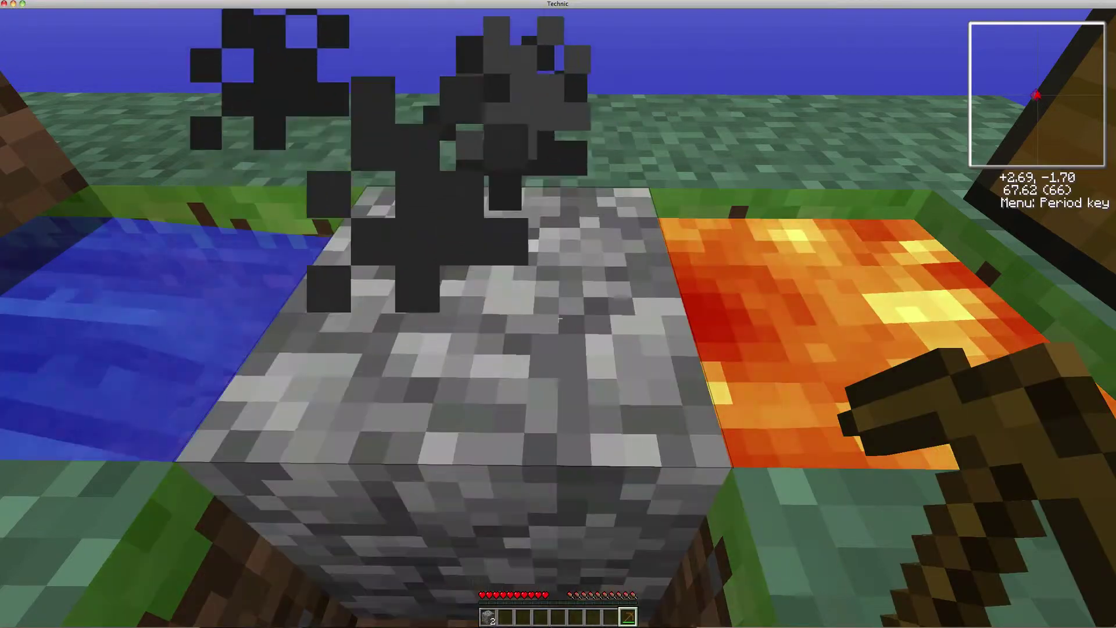
drag(558, 319, 558, 319)
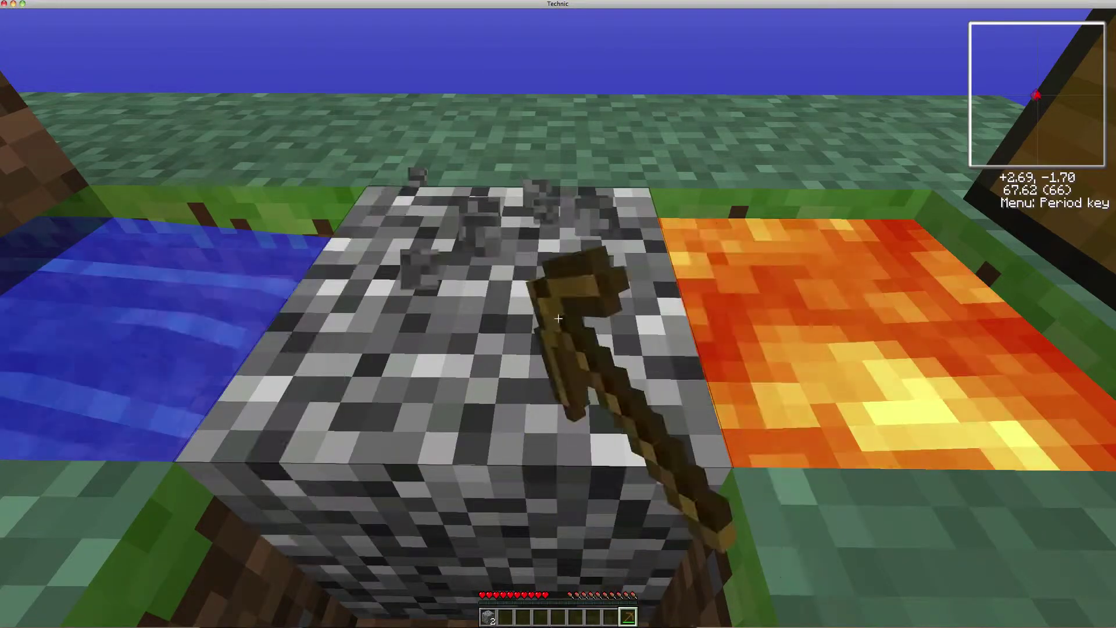
key(Escape)
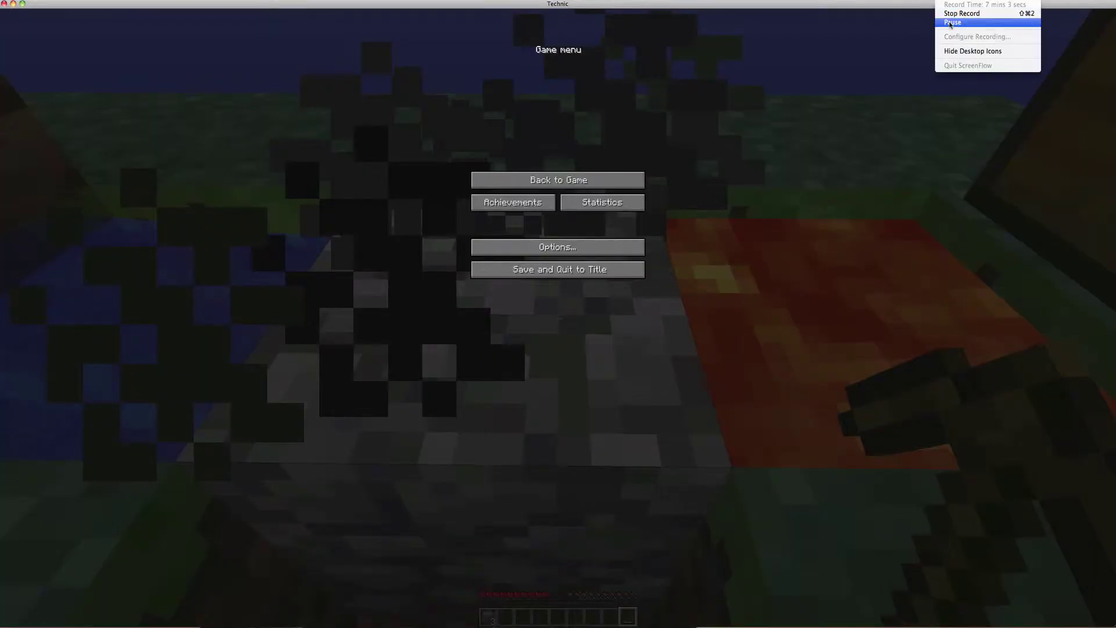
- Switch difficulty to Peaceful in Options, resume, and respawn after dying in lava
click(950, 24)
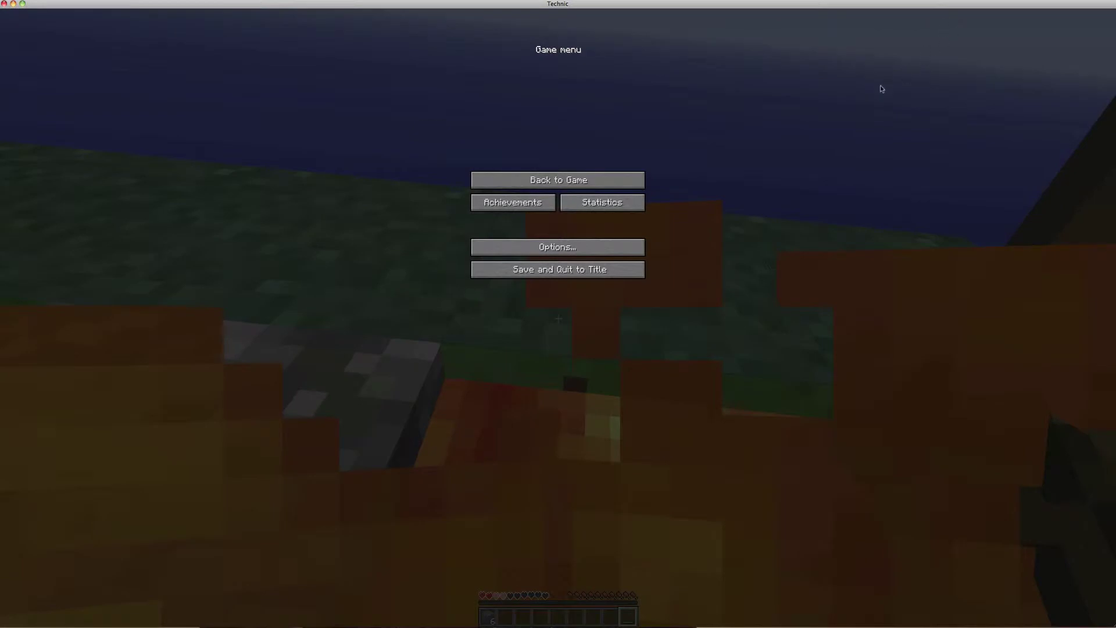
click(614, 244)
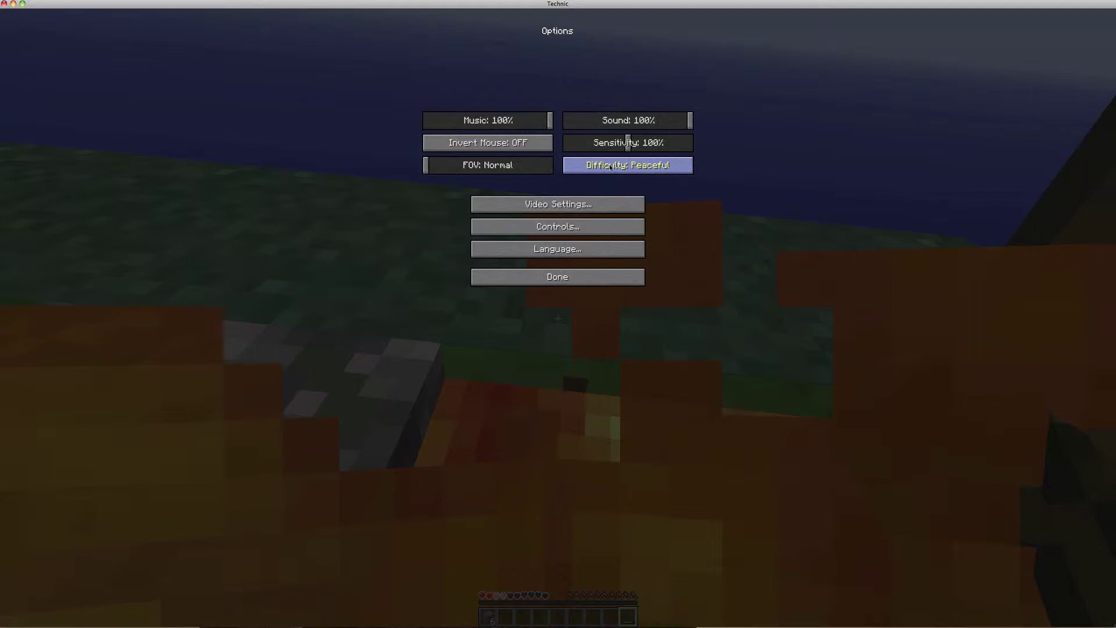
key(Escape)
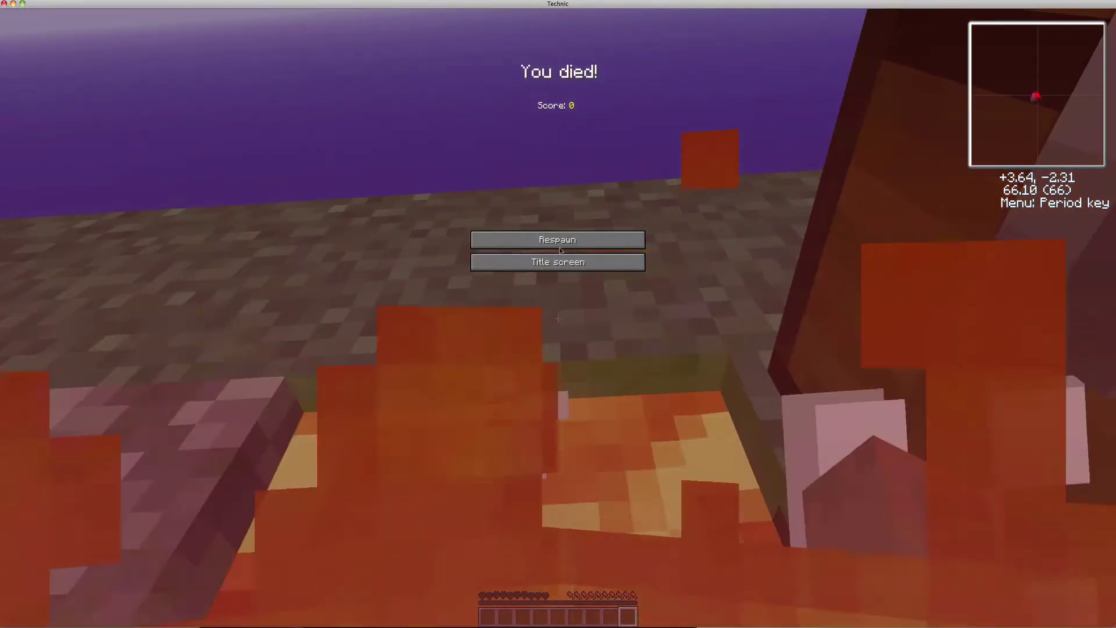
click(586, 237)
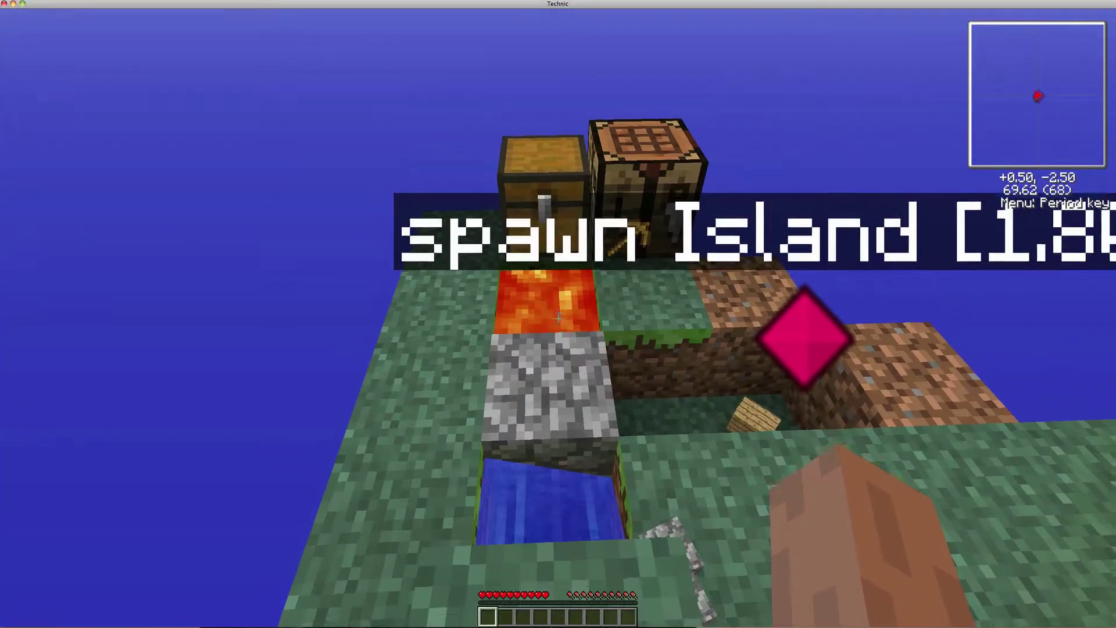
- Walk back to the chest, move the wooden planks into it, and clear the NEI search
key(w)
key(w)
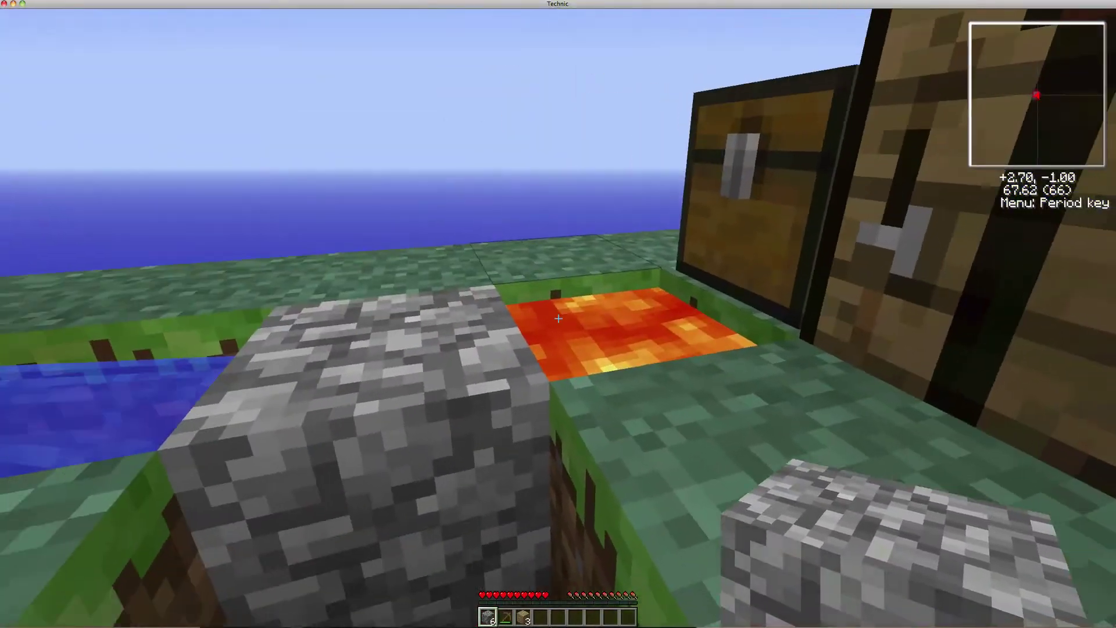
scroll(559, 320, down, 2)
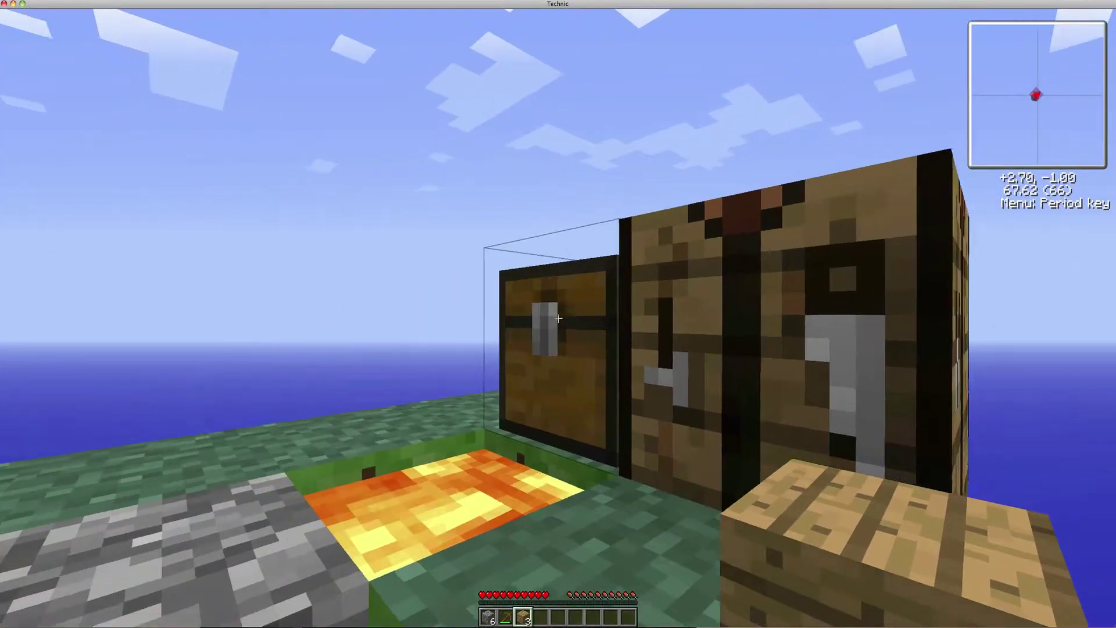
right_click(559, 319)
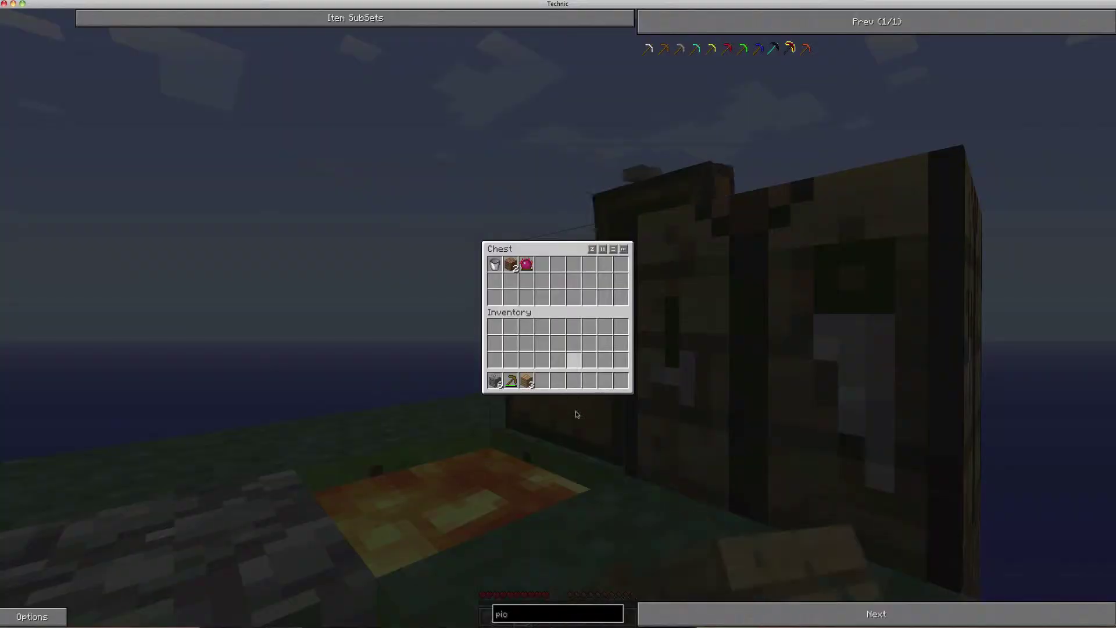
shift+click(528, 382)
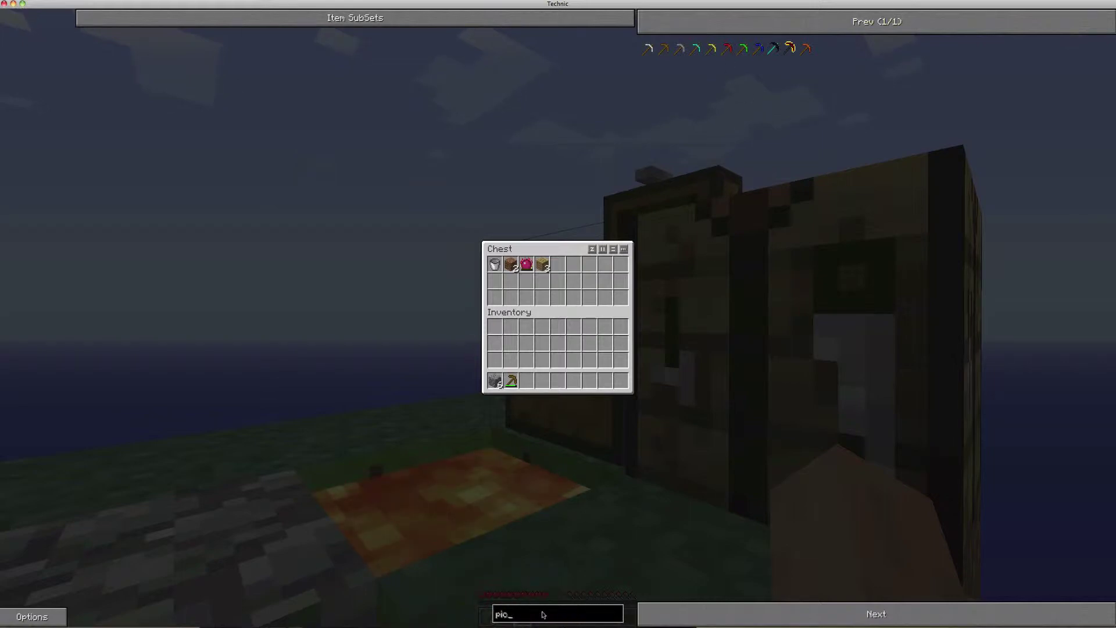
key(BackSpace)
key(BackSpace)
key(BackSpace)
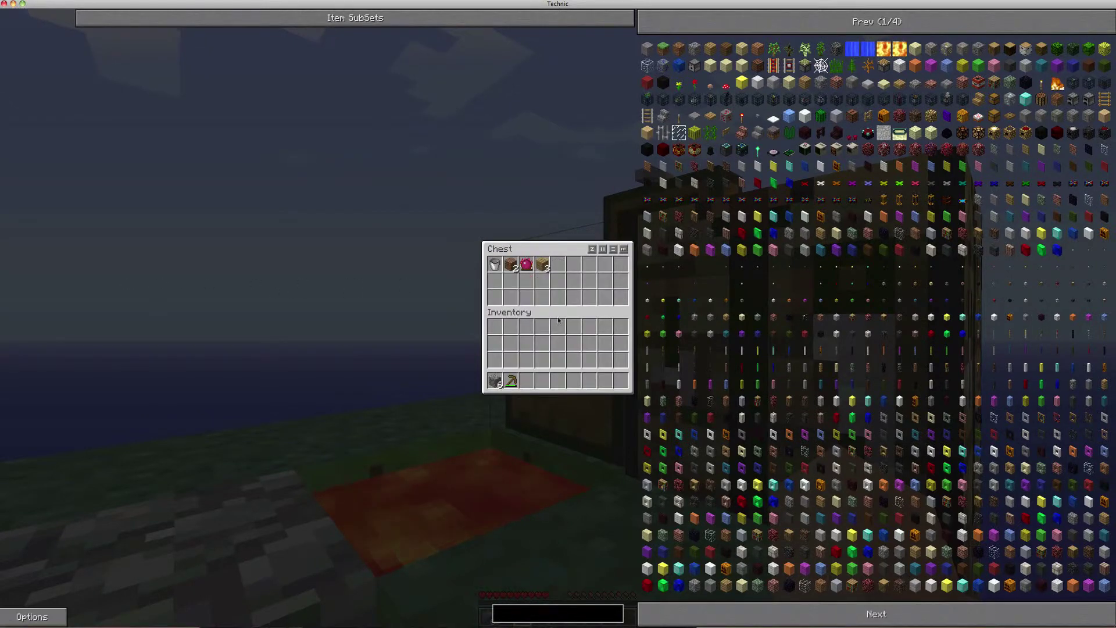
key(Escape)
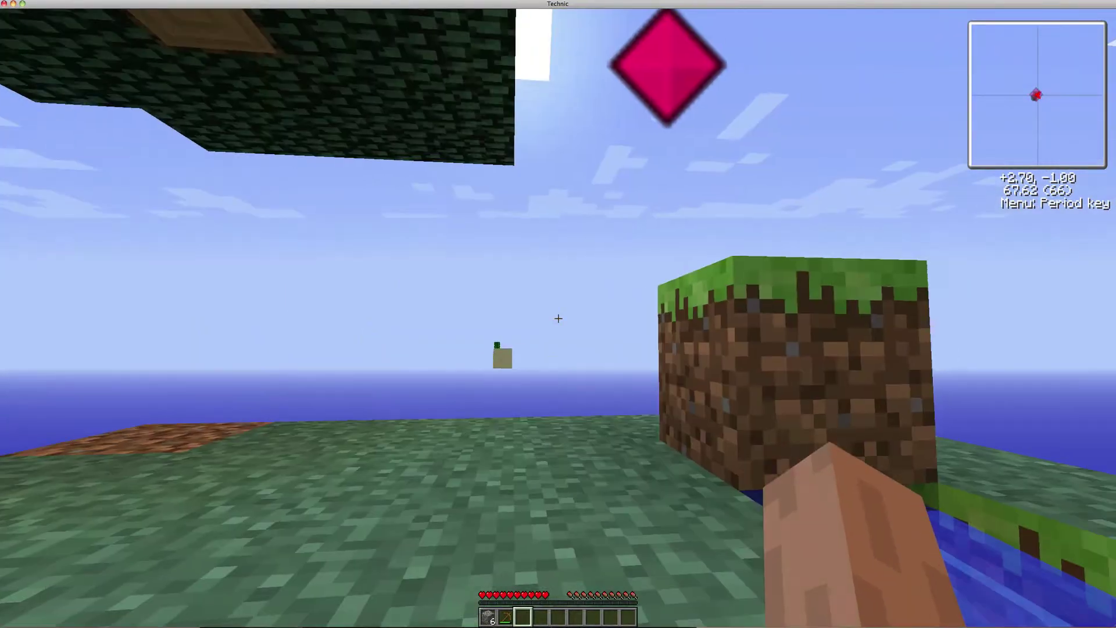
- Mine two cobblestone blocks with the wooden pickaxe and dig out the adjacent grass block
click(559, 318)
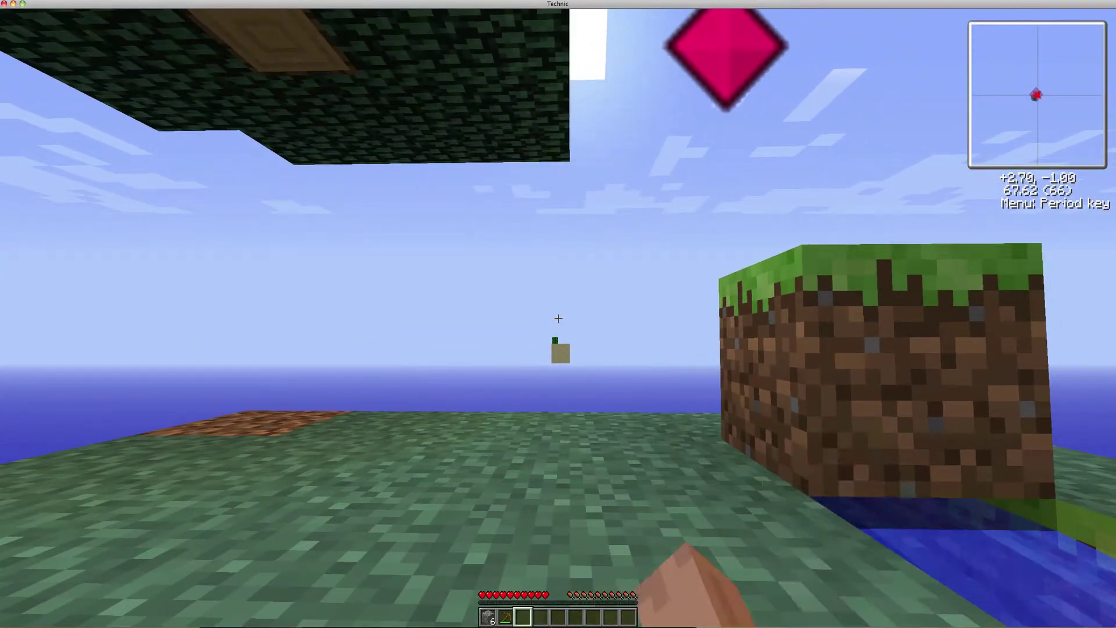
key(w)
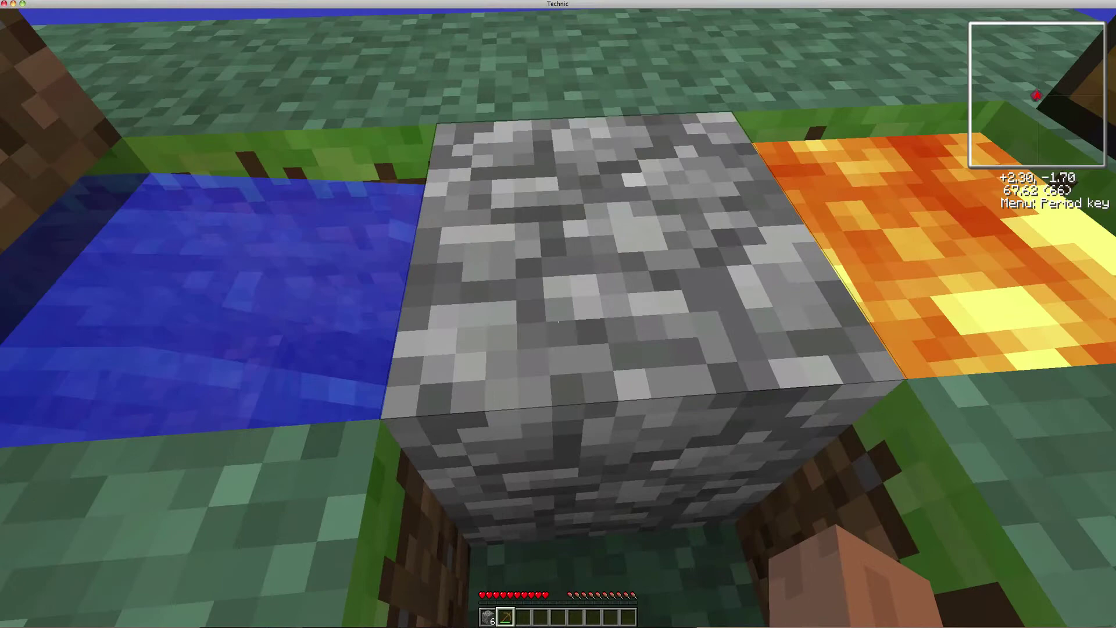
key(2)
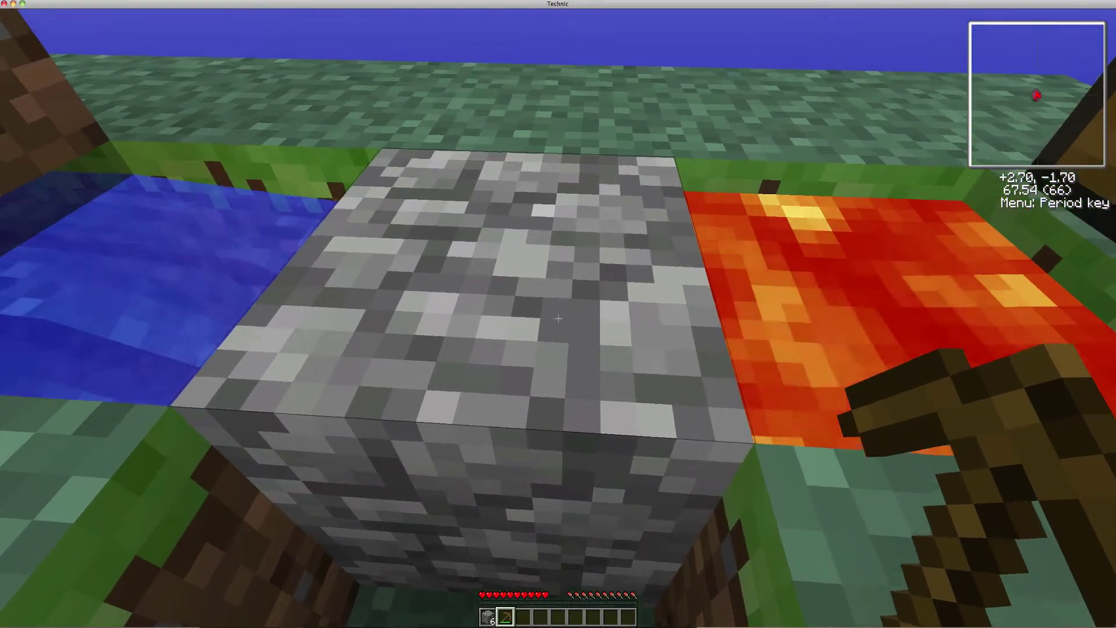
drag(559, 314, 558, 314)
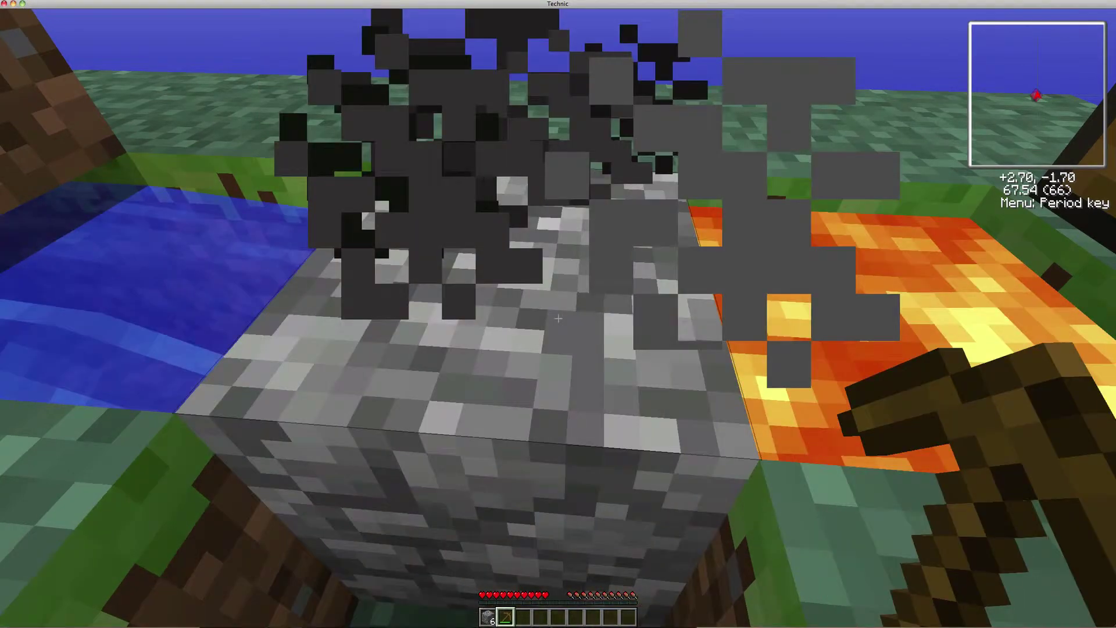
drag(558, 319, 558, 319)
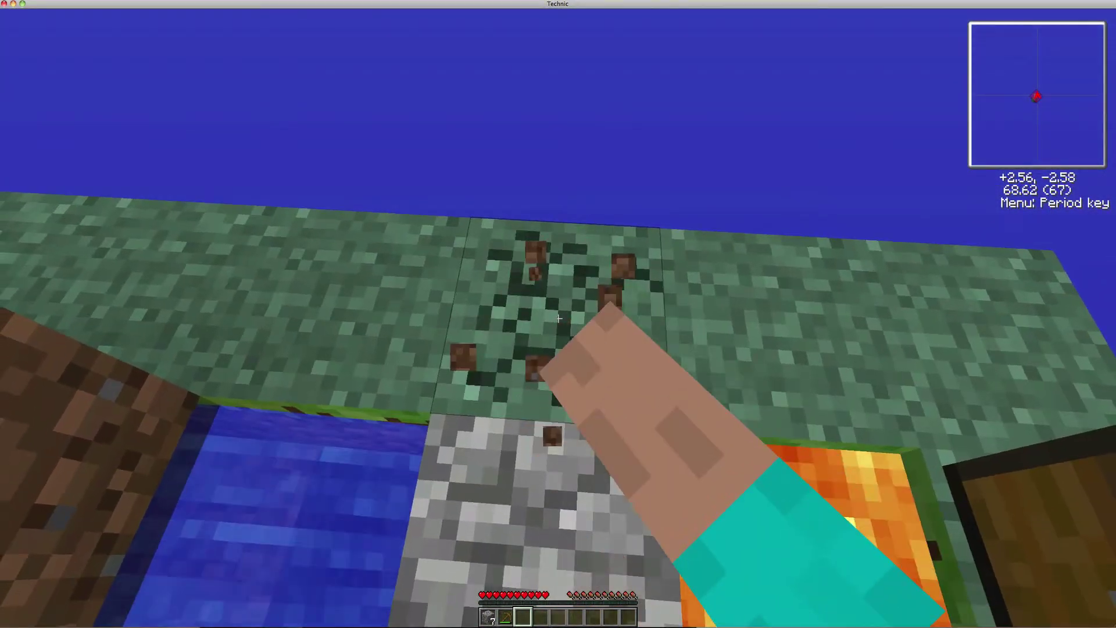
drag(559, 320, 559, 320)
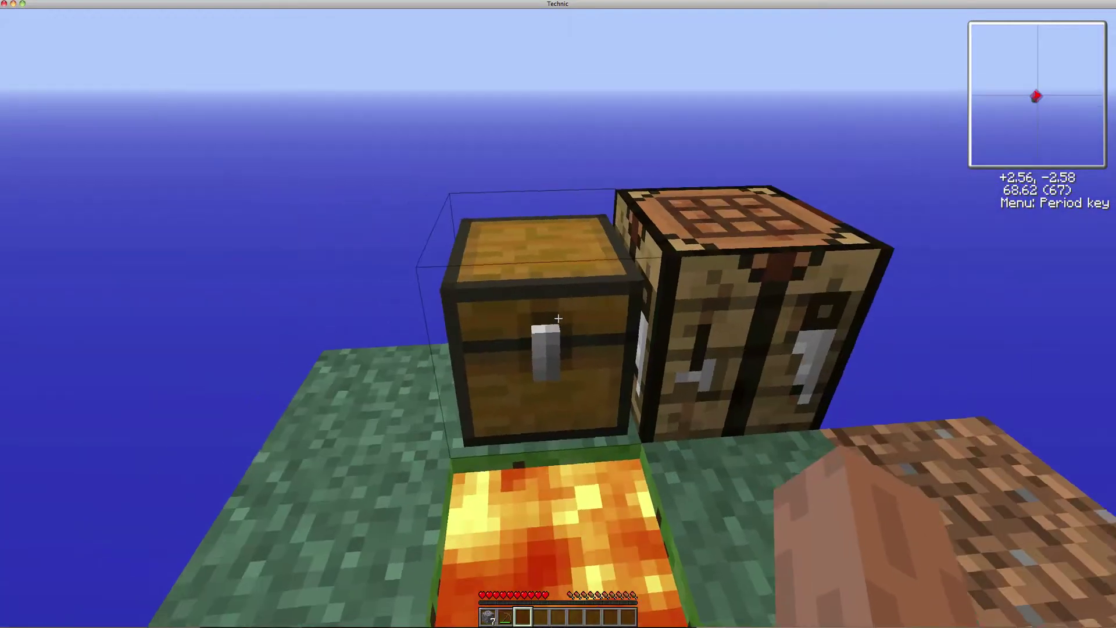
- Take planks from the chest and place a plank block in the hole behind the generator
right_click(559, 319)
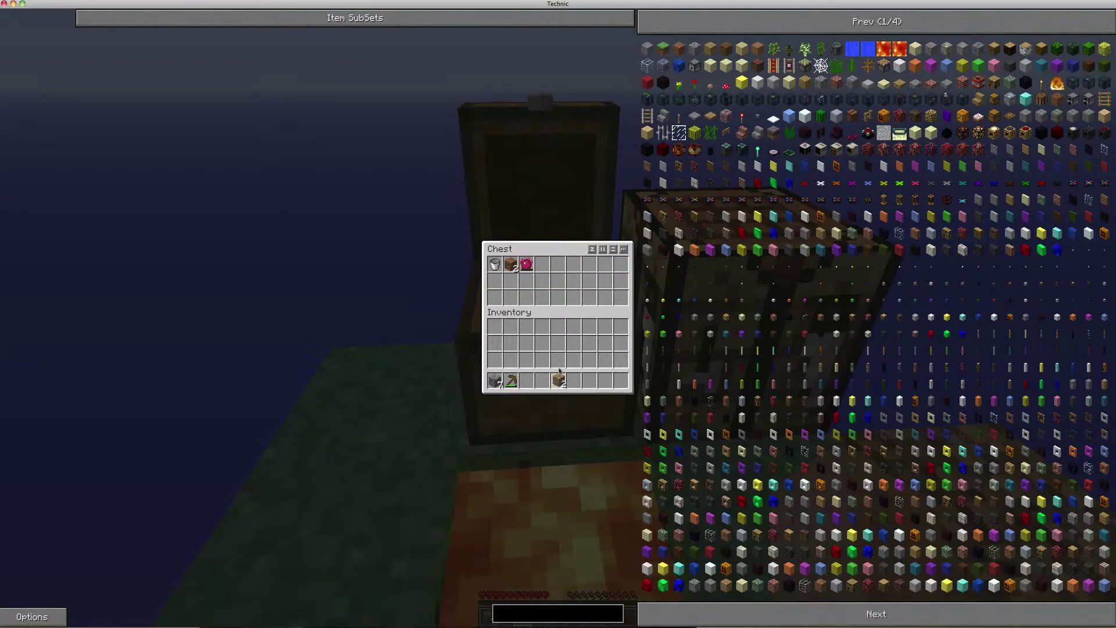
key(Escape)
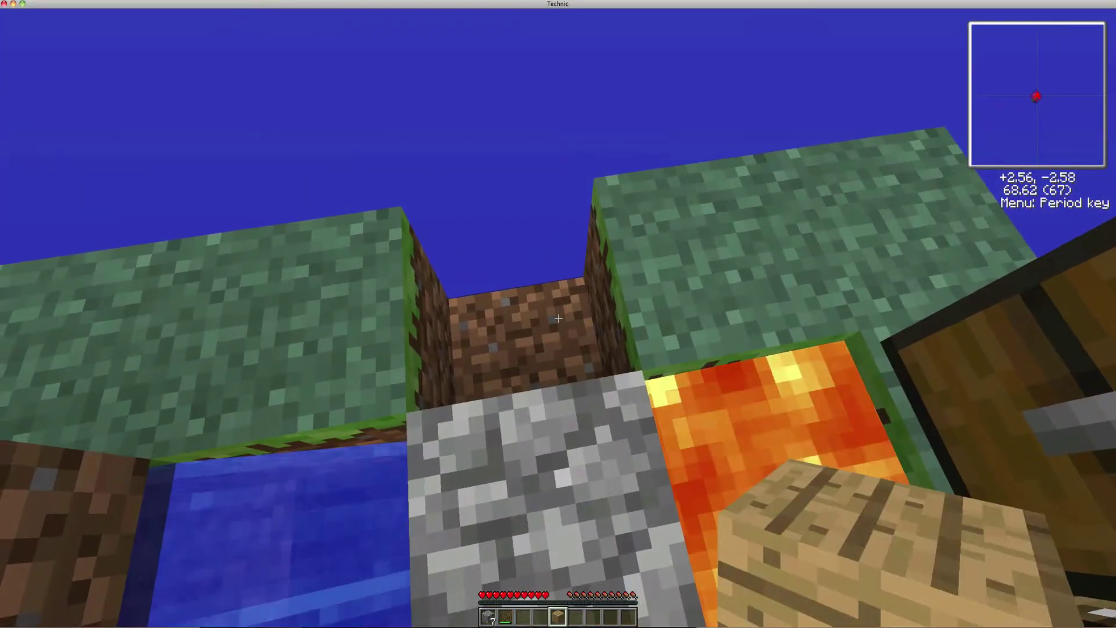
right_click(559, 319)
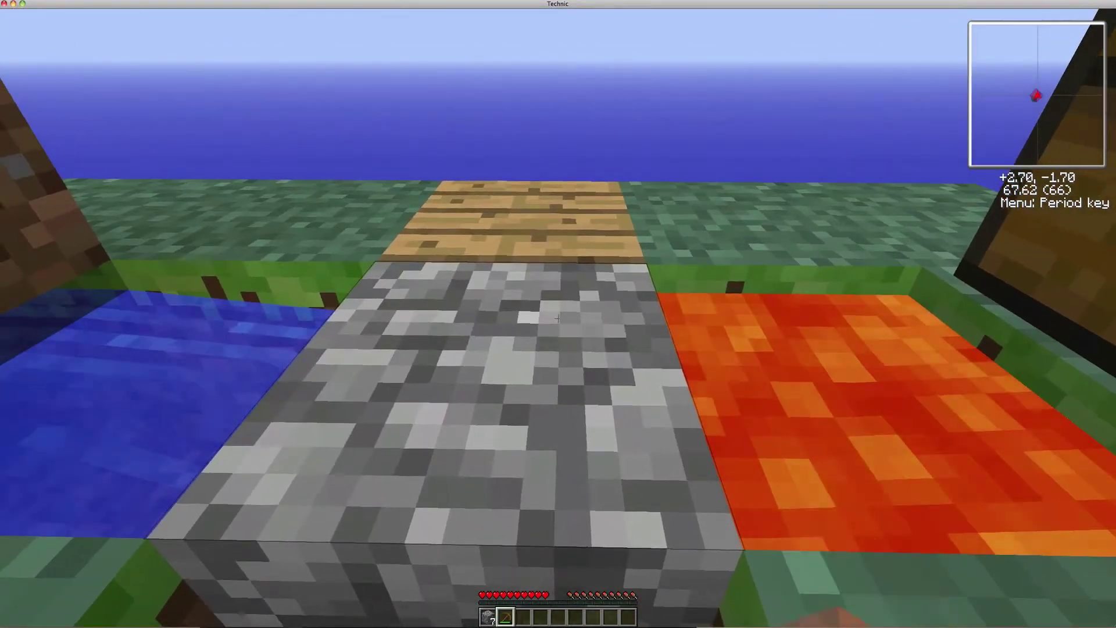
- Mine regenerating cobblestone with the wooden pickaxe until the stack reaches twelve, then pause
key(2)
click(559, 314)
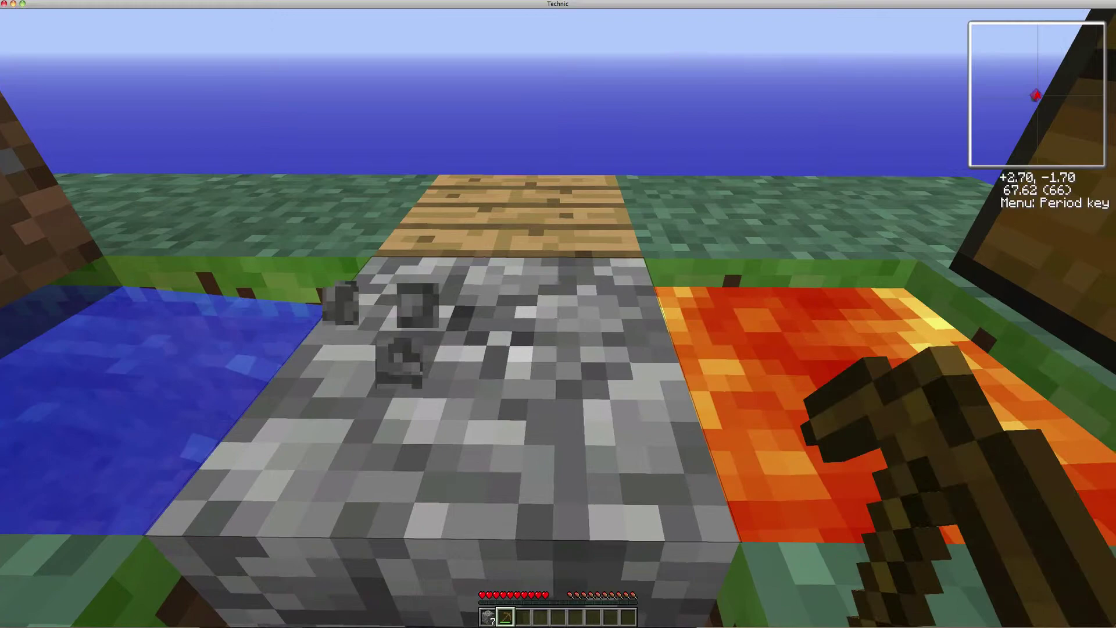
click(559, 320)
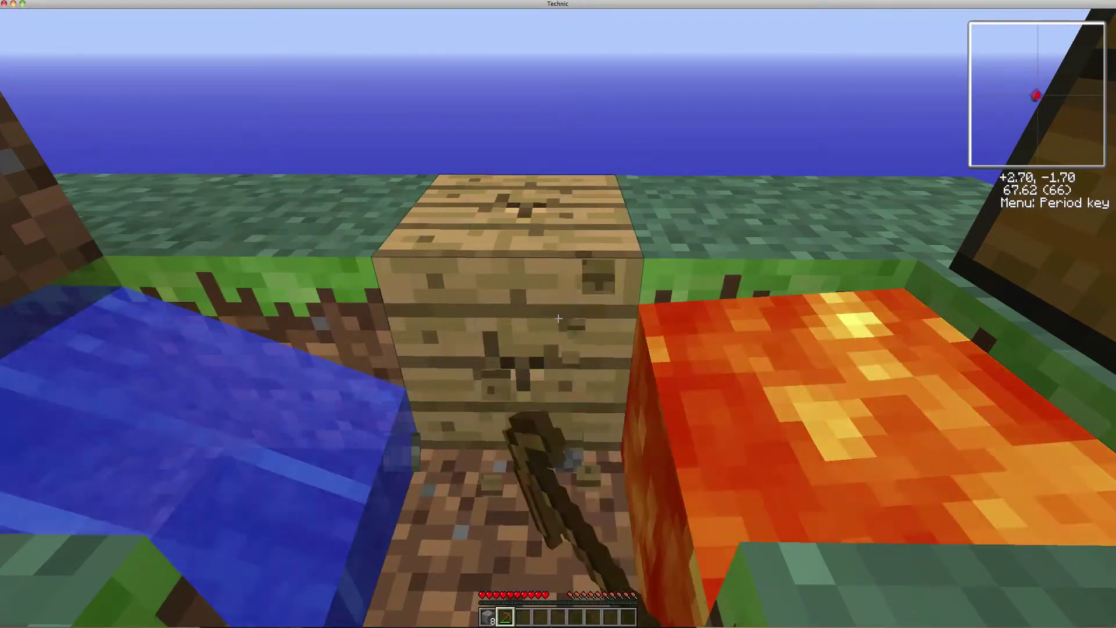
click(559, 320)
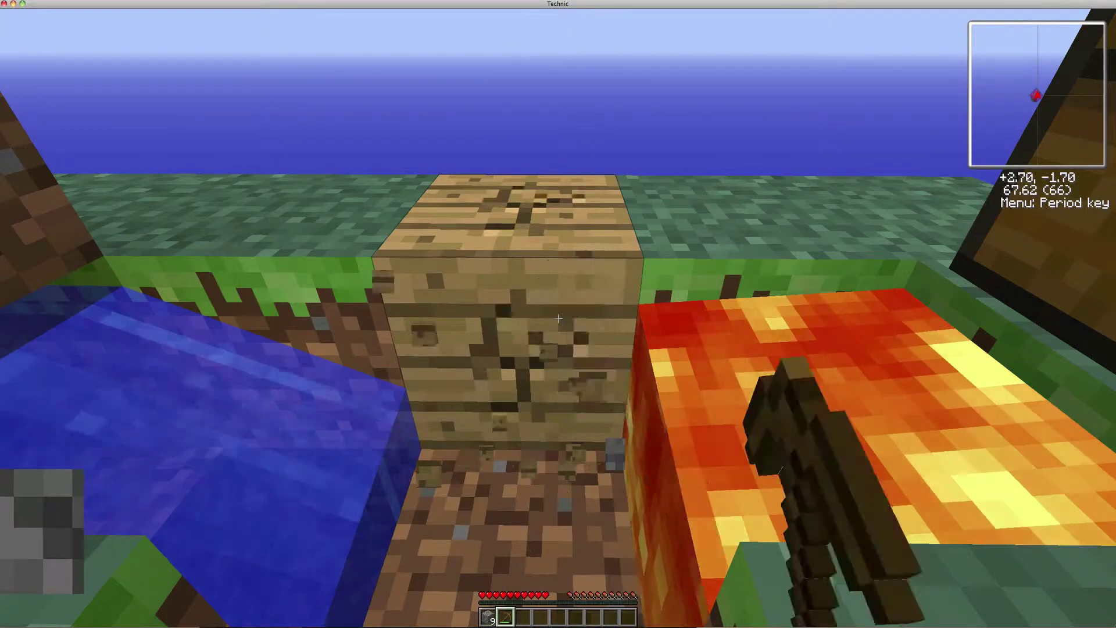
click(558, 320)
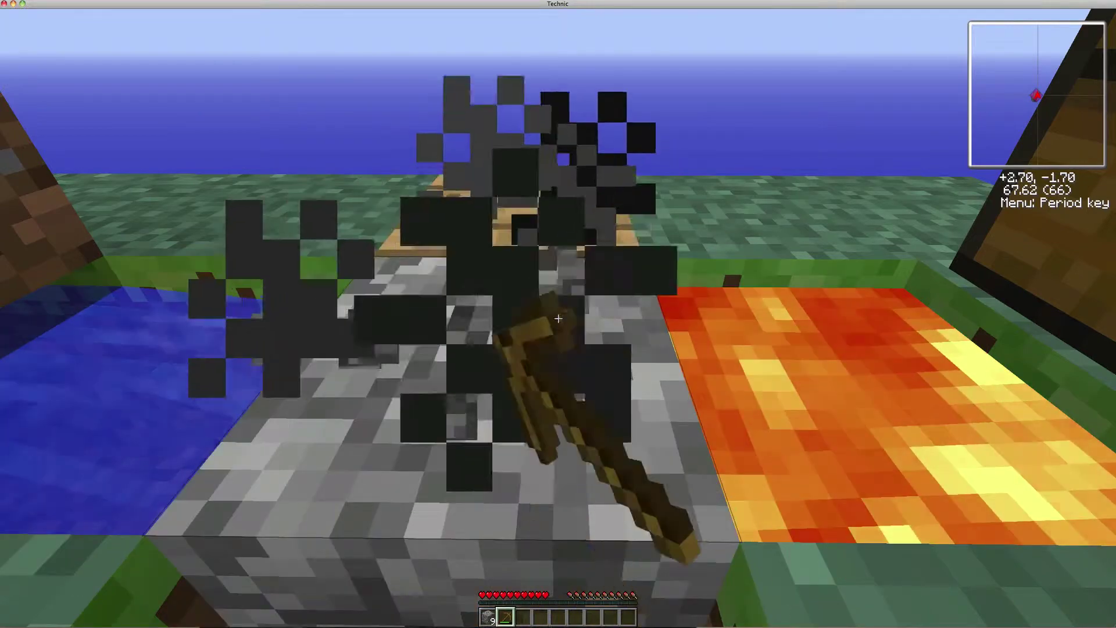
click(558, 320)
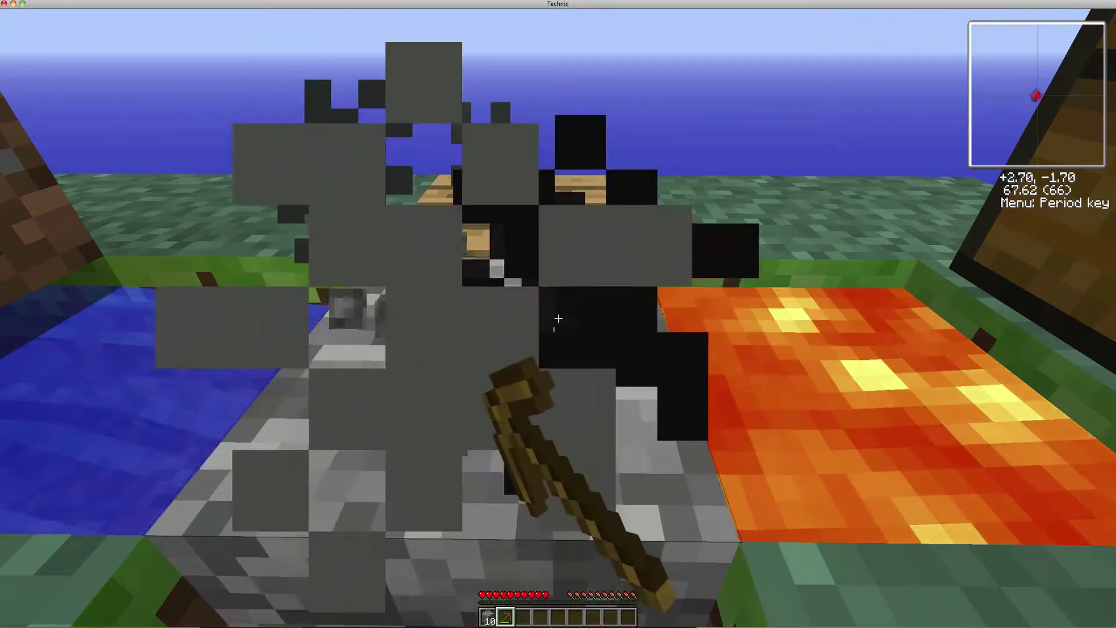
click(559, 320)
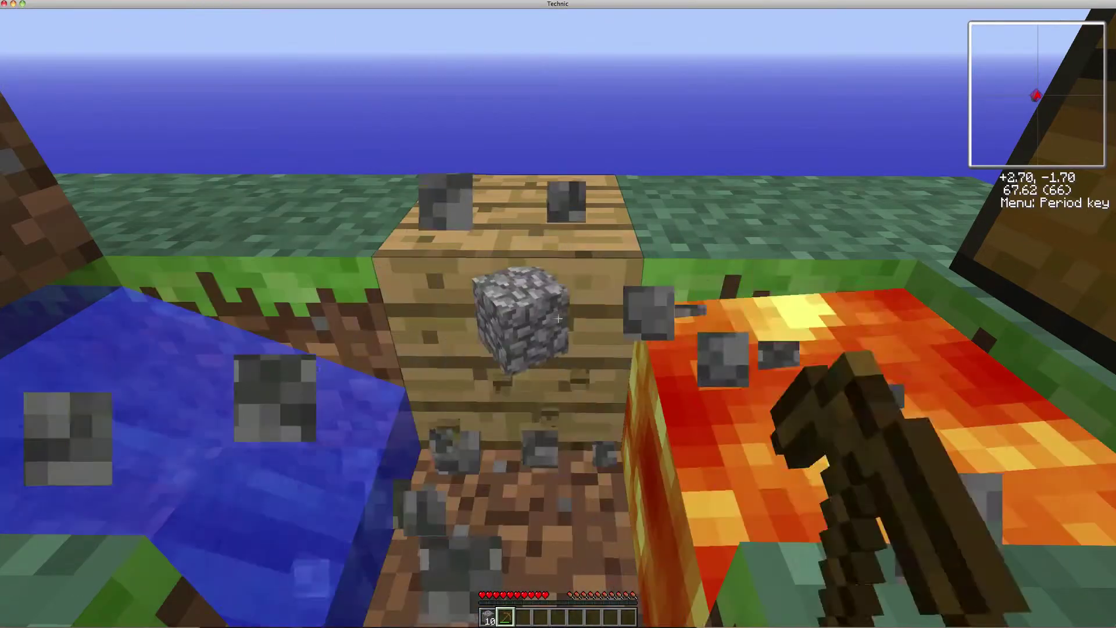
click(559, 319)
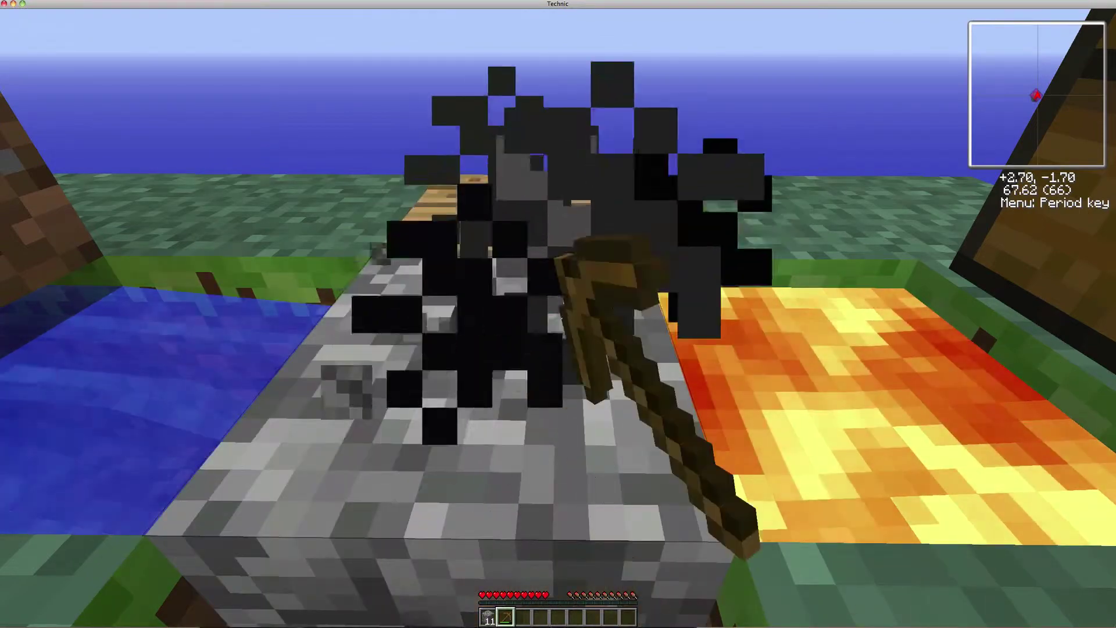
click(558, 320)
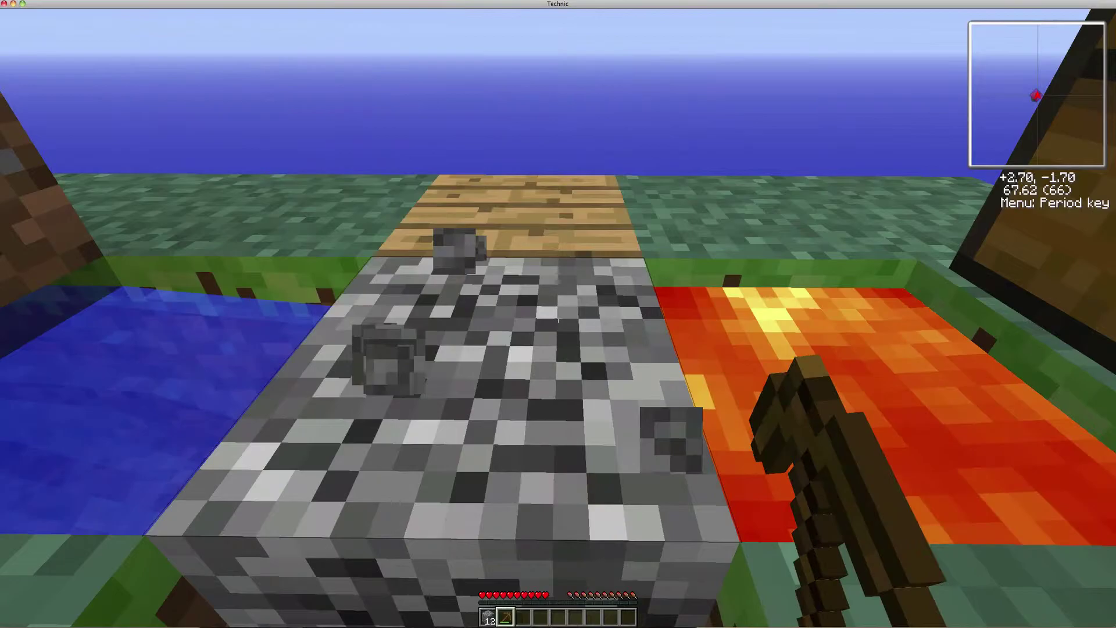
click(559, 320)
key(Escape)
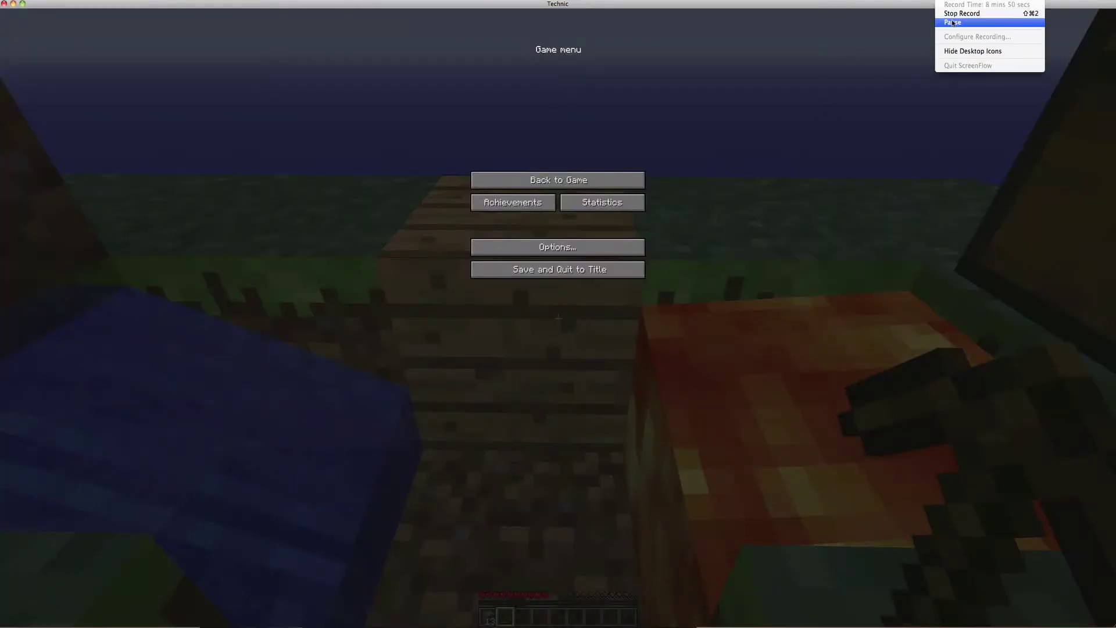
- Resume play, mine more cobblestone, place a cobblestone block, and open the chest
click(955, 23)
key(Escape)
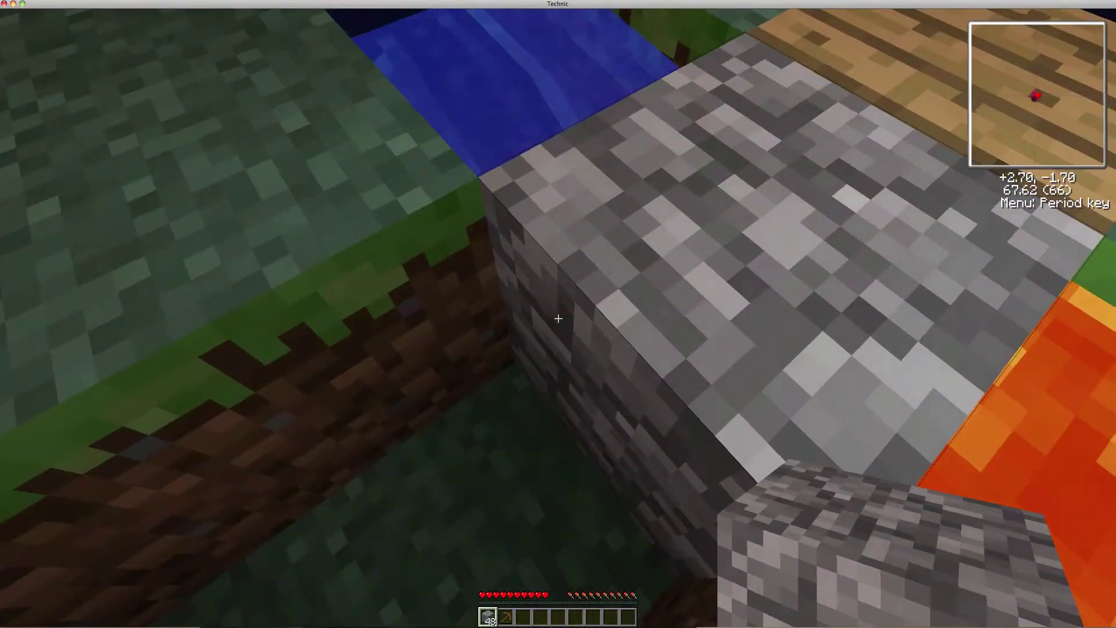
key(2)
click(559, 319)
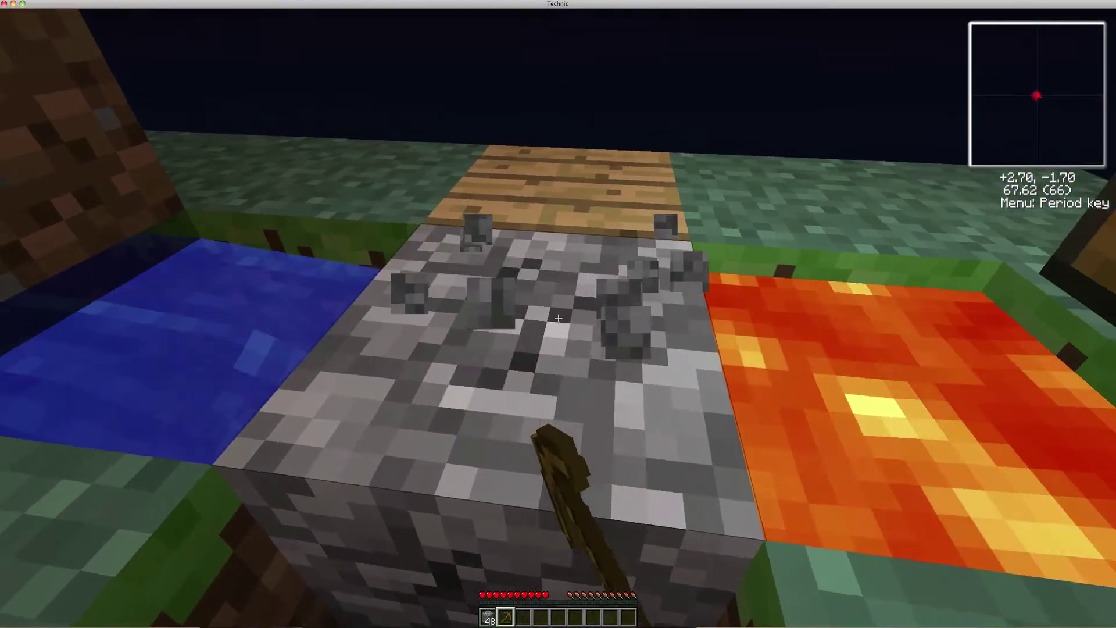
click(558, 319)
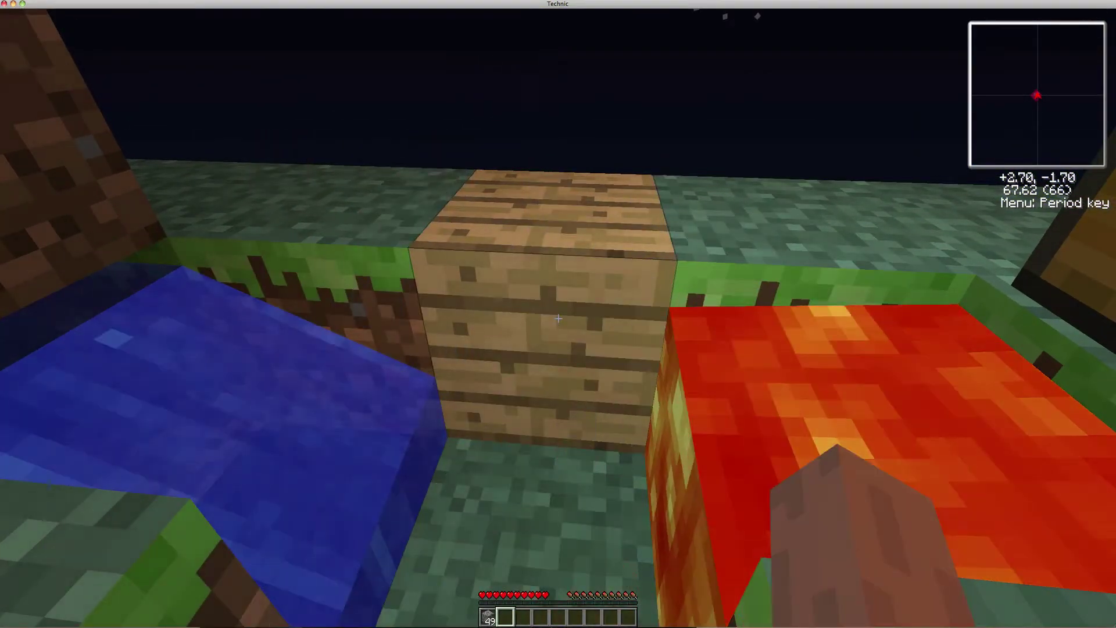
right_click(558, 320)
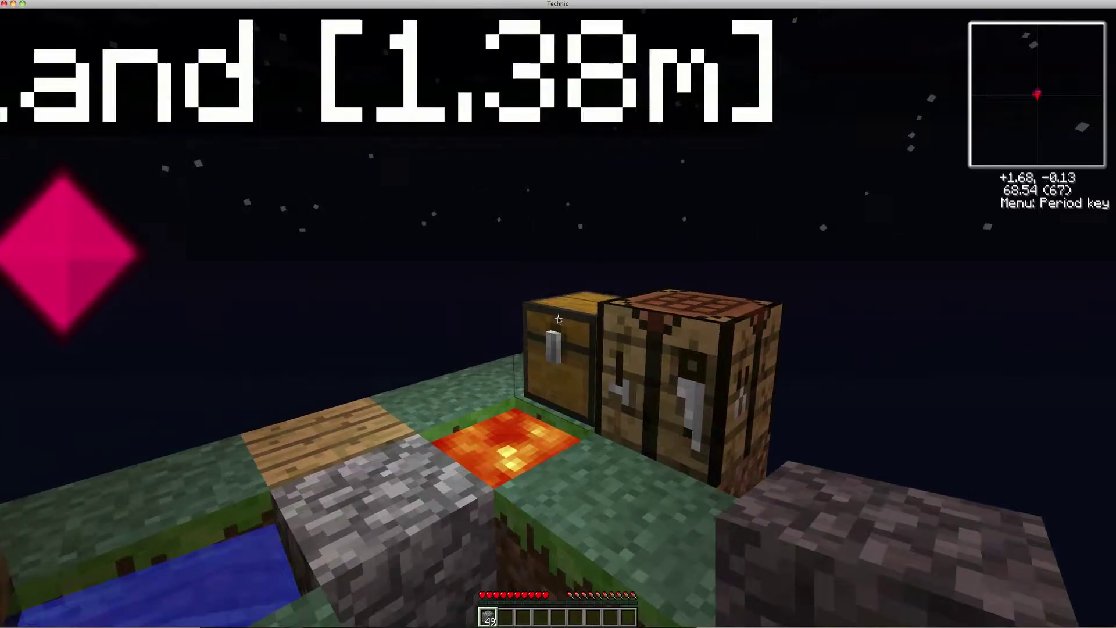
right_click(558, 319)
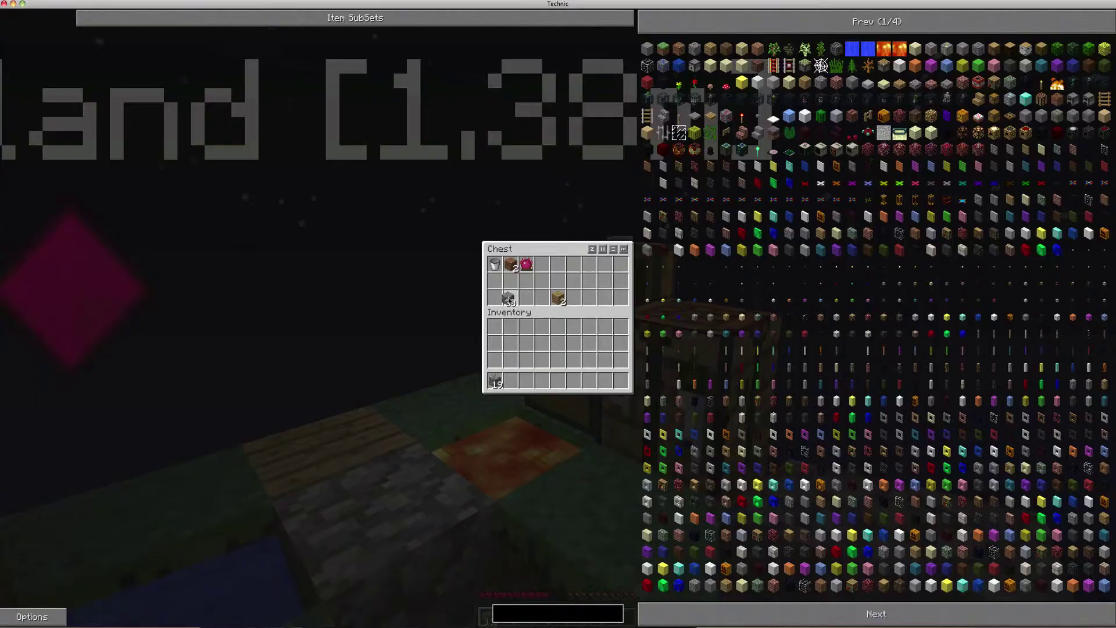
- Close the chest, fill three edge gaps with cobblestone, and reopen the chest
key(Escape)
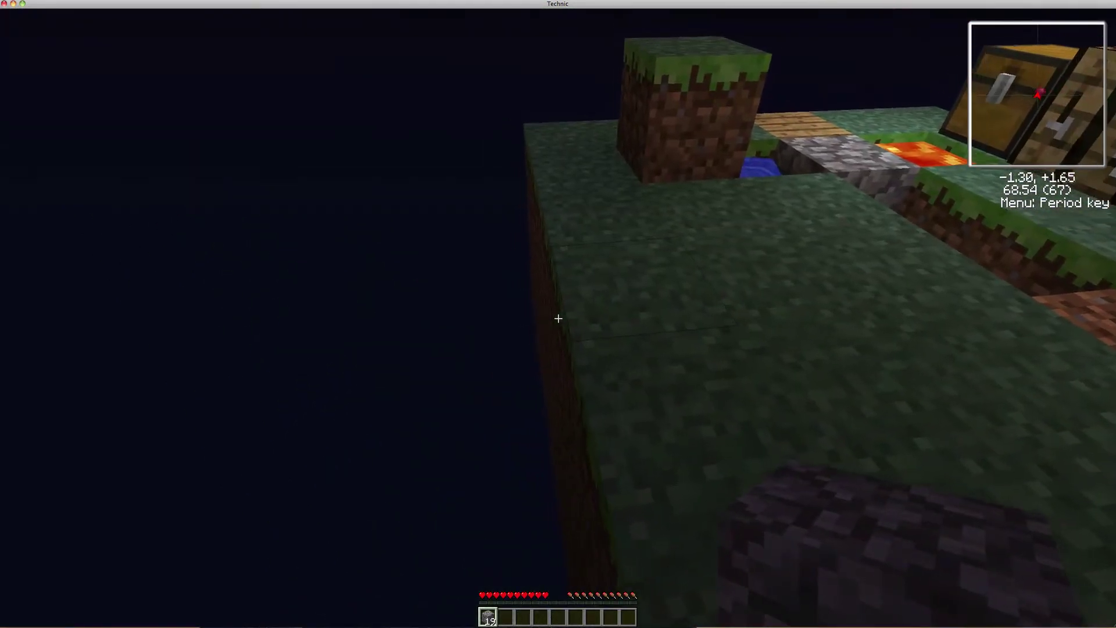
right_click(558, 318)
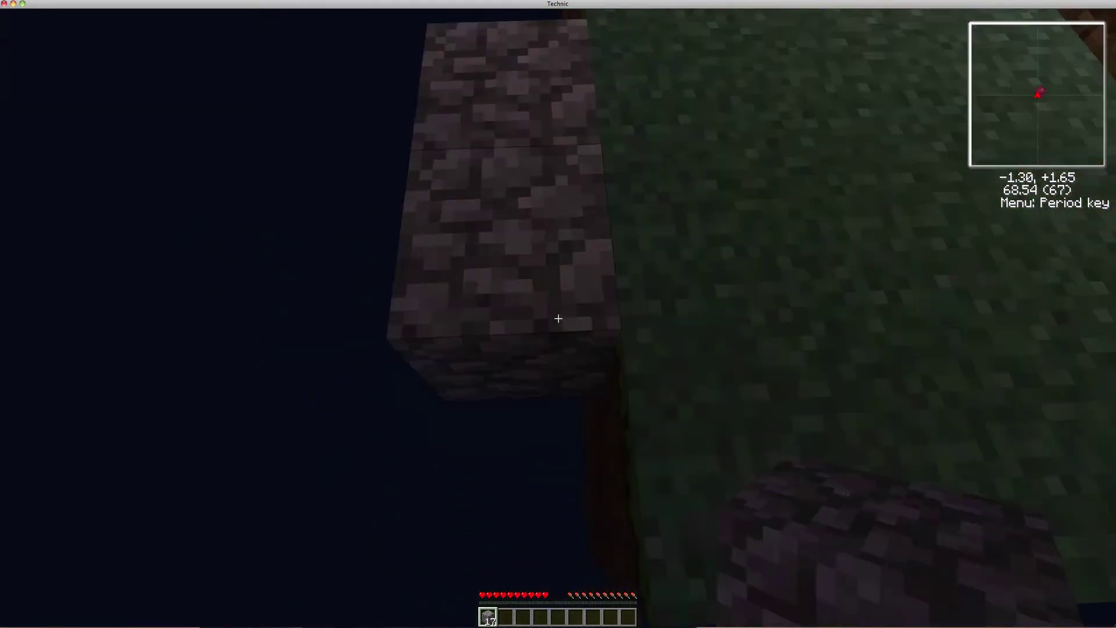
right_click(558, 318)
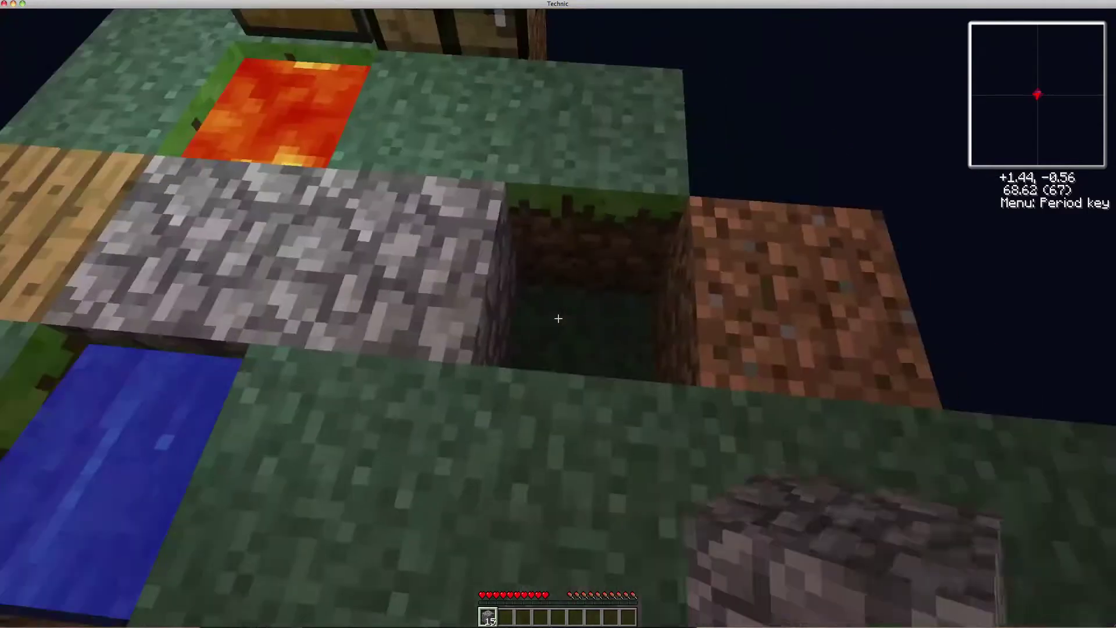
right_click(558, 318)
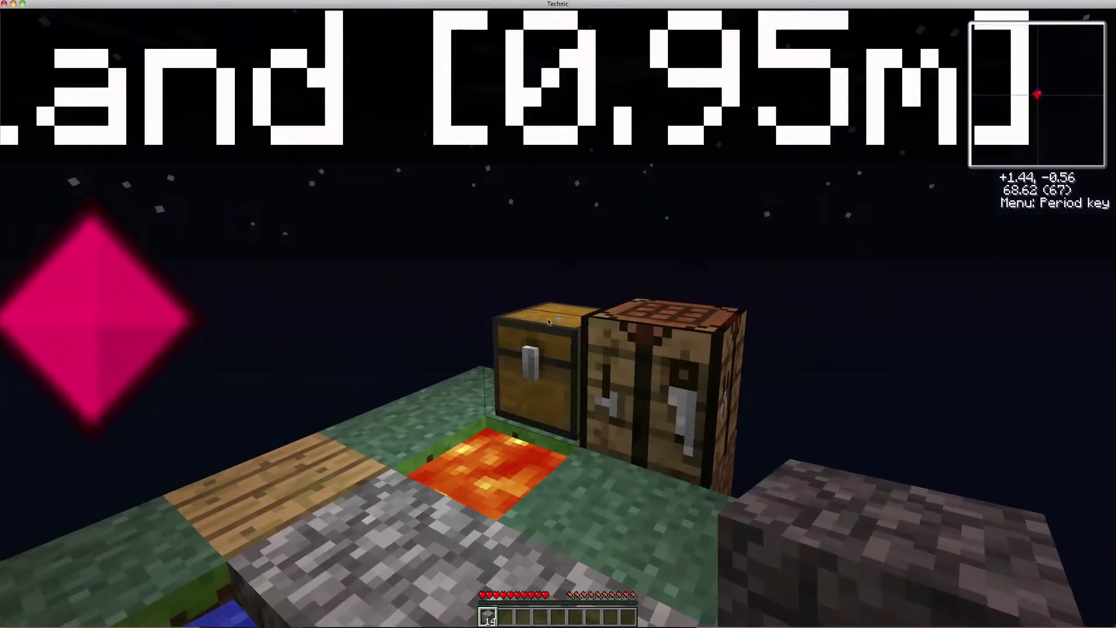
right_click(558, 318)
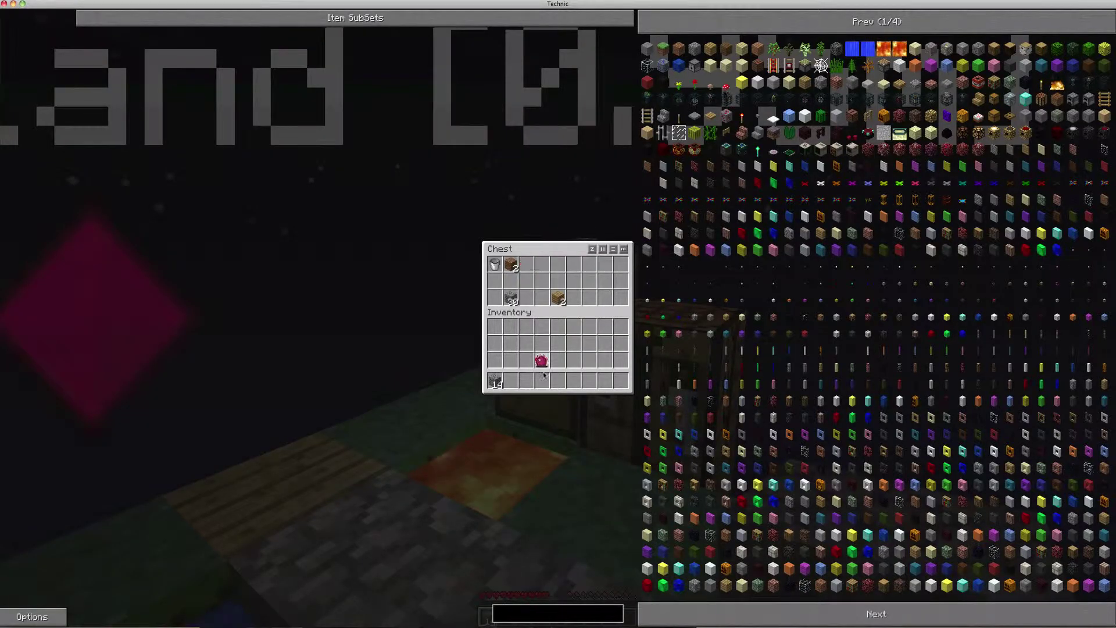
- Close the chest and transmute the cobblestone and stone into grass with the Philosopher's Stone
key(Escape)
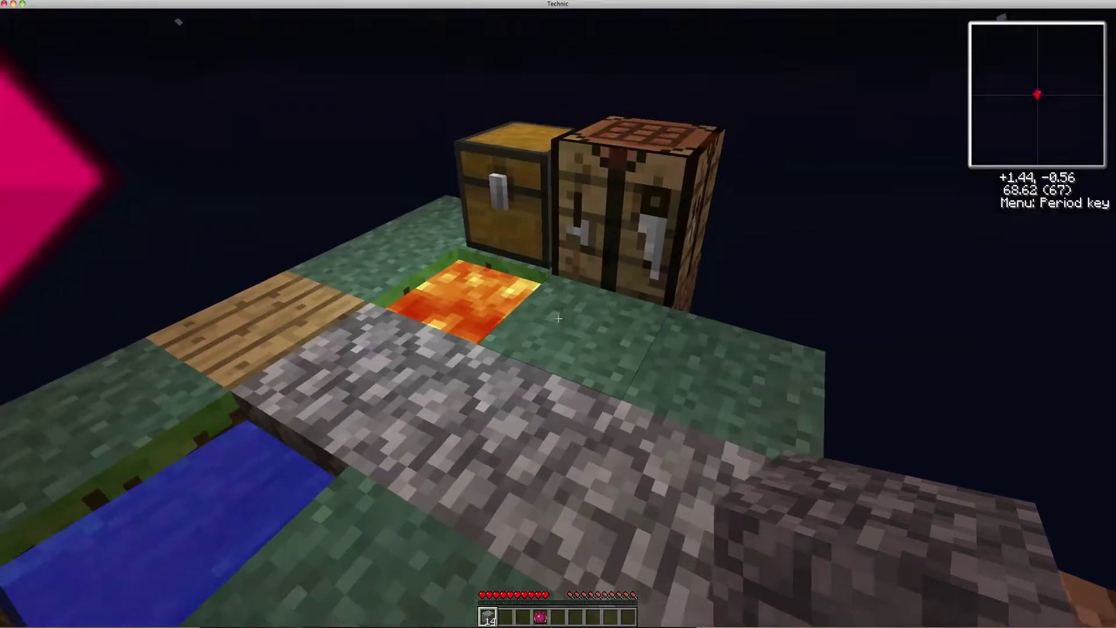
key(3)
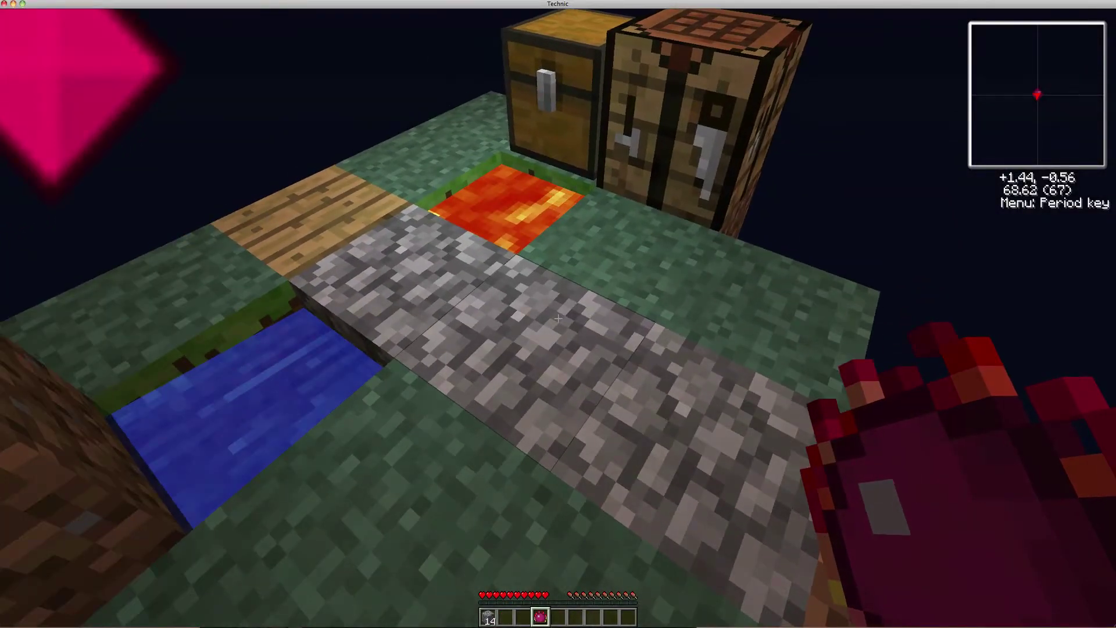
right_click(558, 318)
key(5)
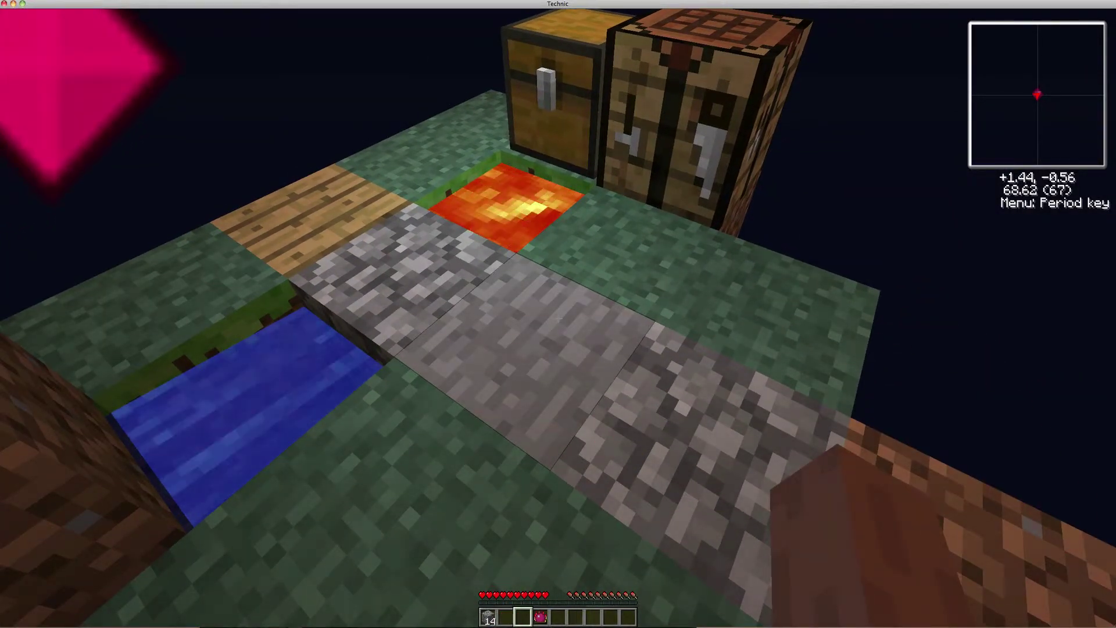
scroll(558, 315, down, 1)
scroll(558, 314, down, 4)
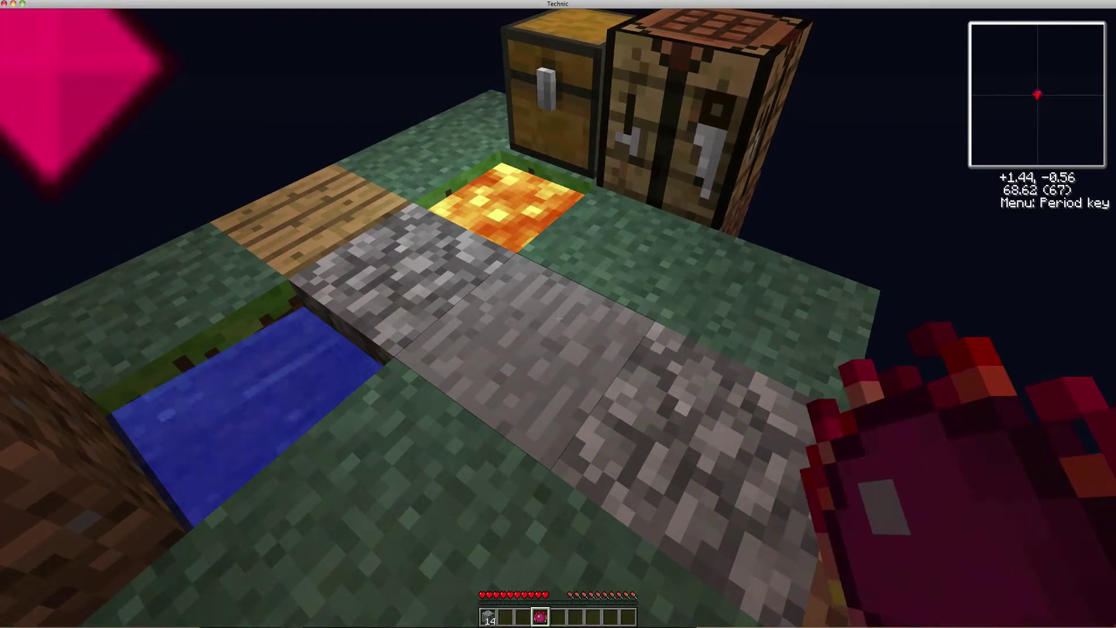
right_click(558, 319)
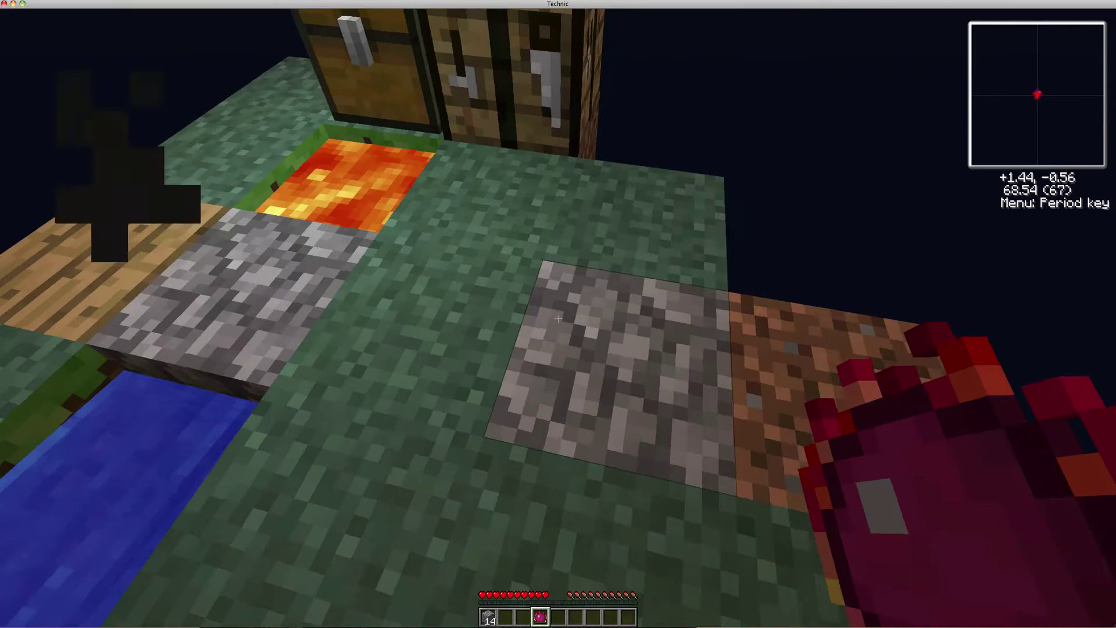
right_click(558, 318)
scroll(559, 318, up, 2)
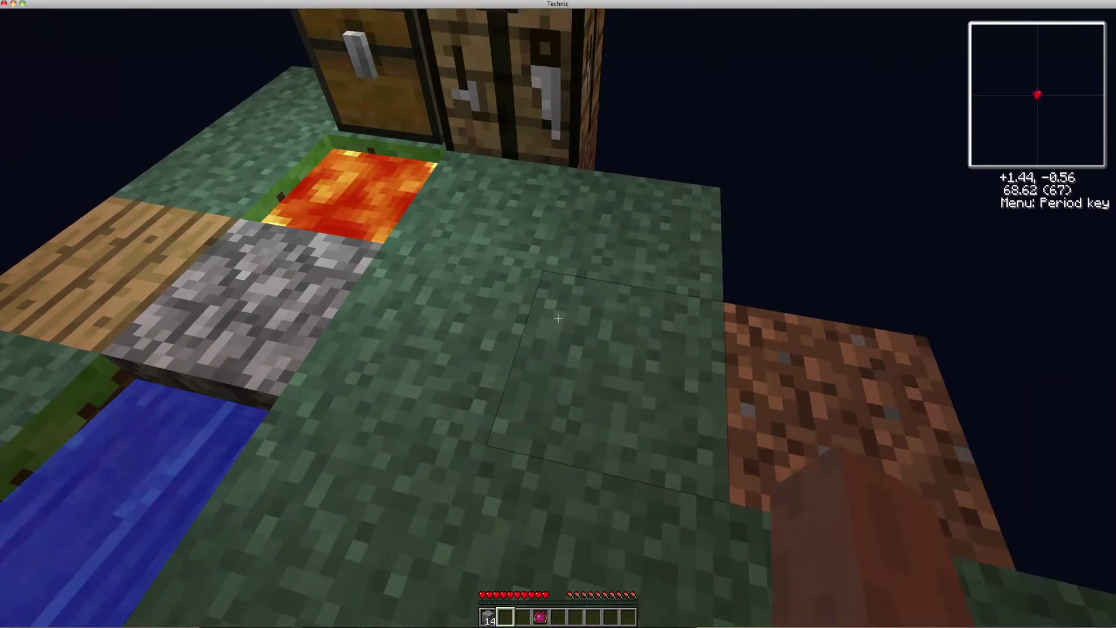
- Break the grass, dig out cobblestone and dirt blocks, and fill the pit with cobblestone
drag(558, 319, 559, 318)
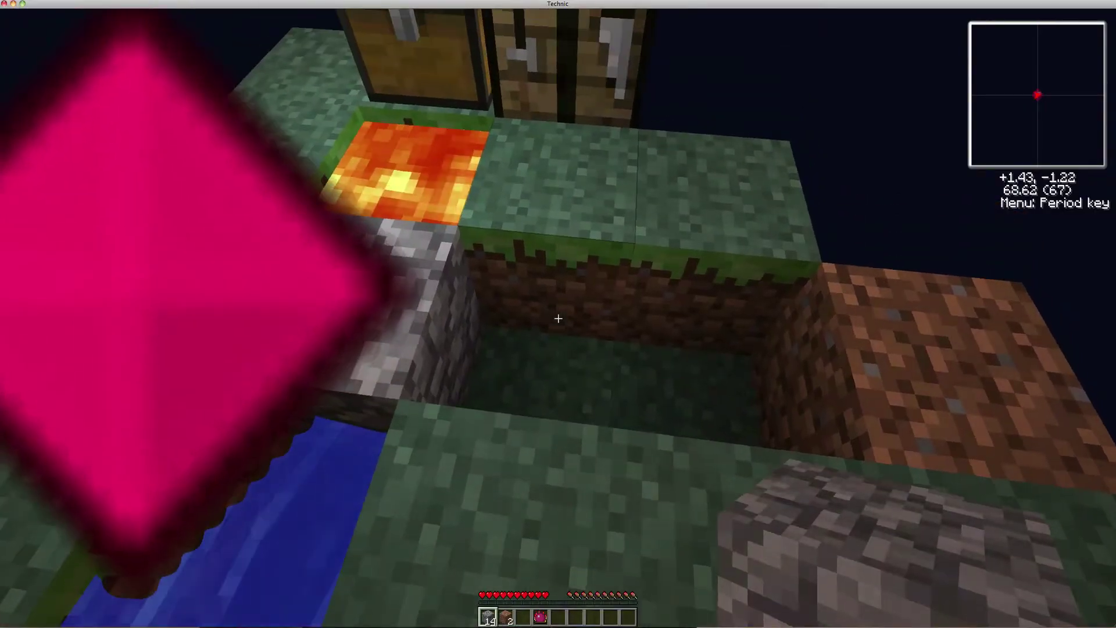
right_click(558, 319)
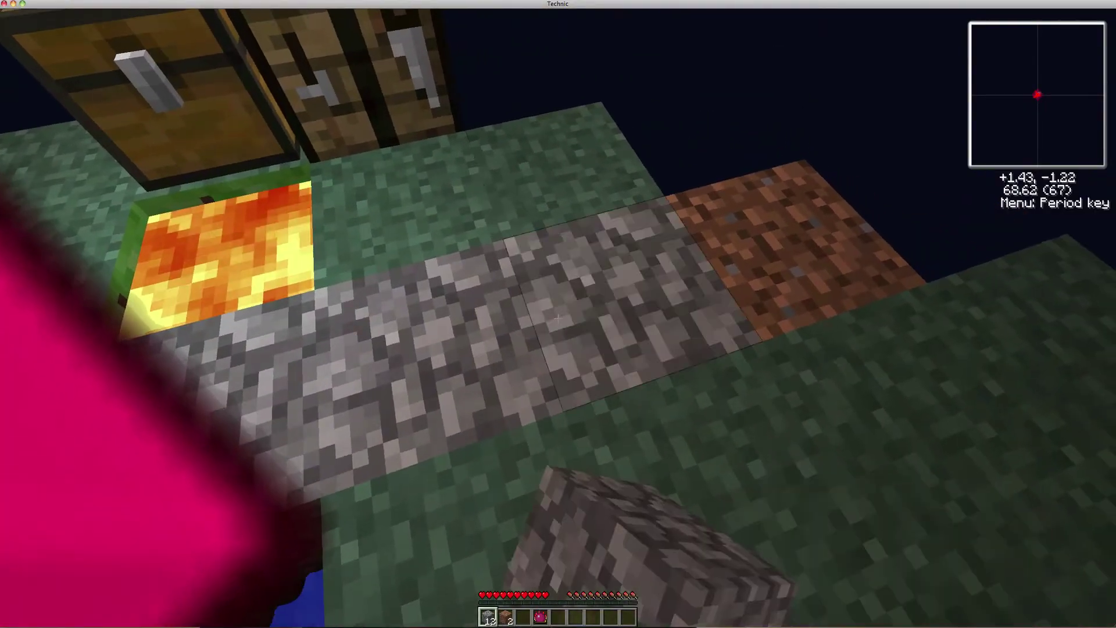
key(6)
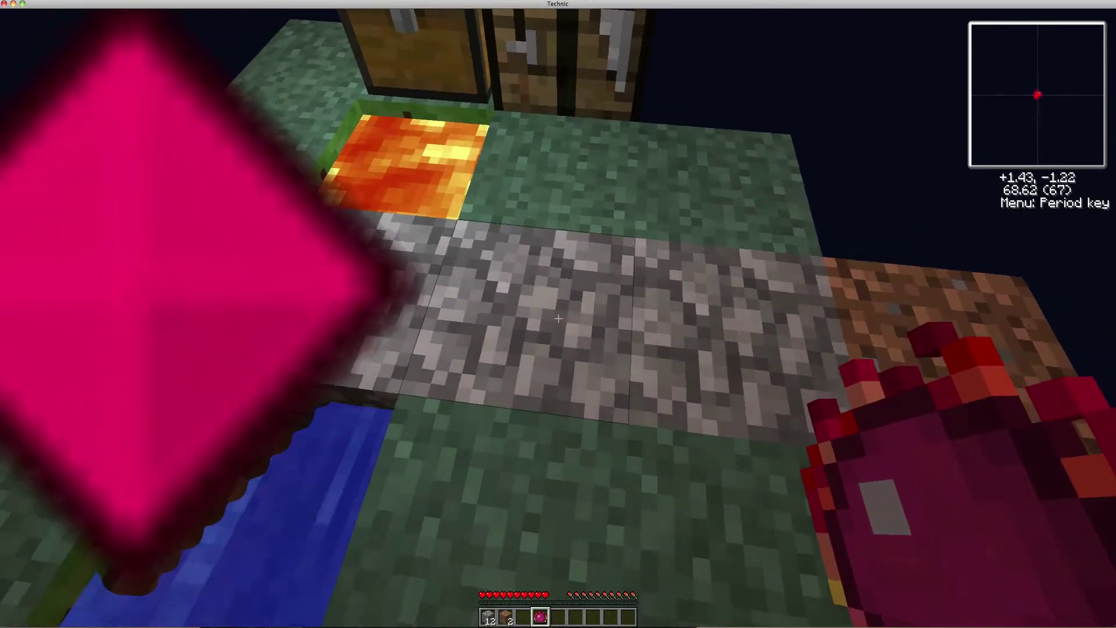
click(558, 319)
click(558, 320)
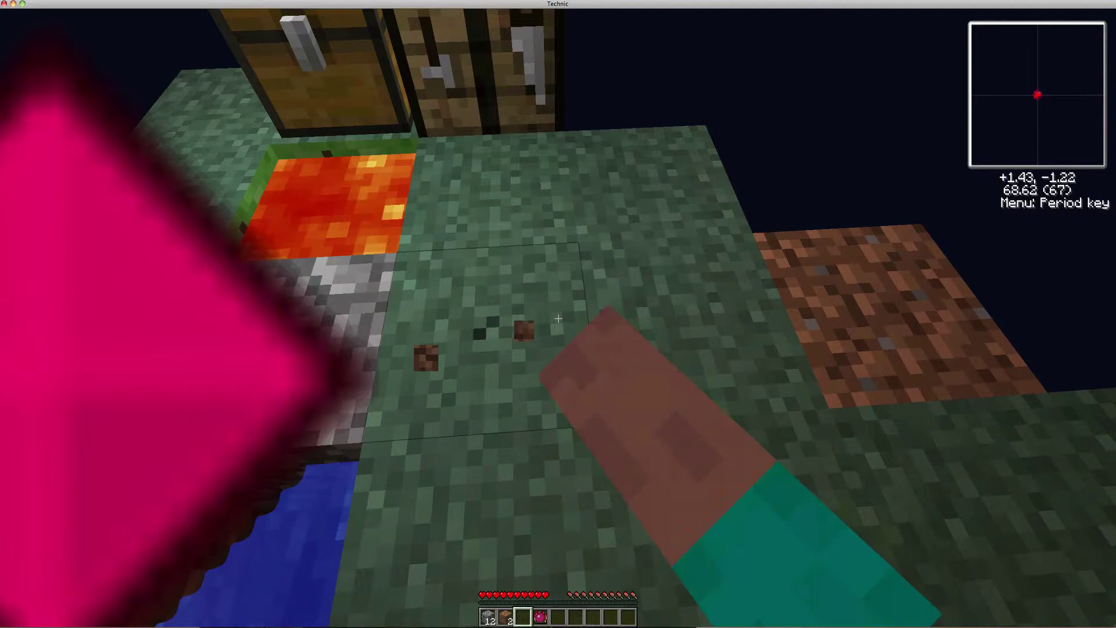
click(559, 319)
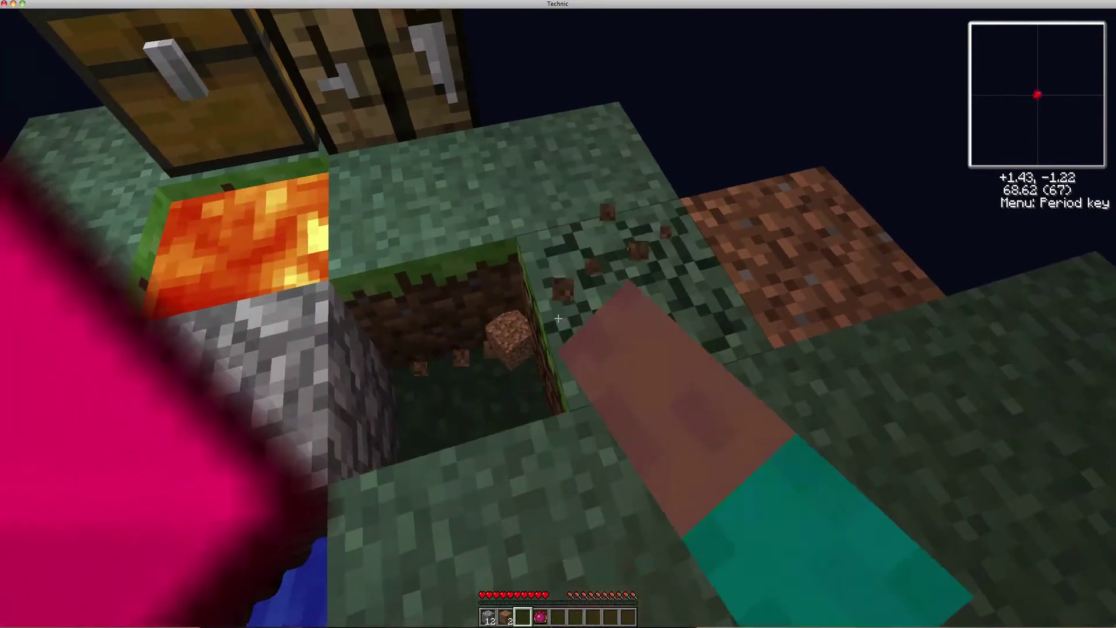
click(559, 319)
click(558, 320)
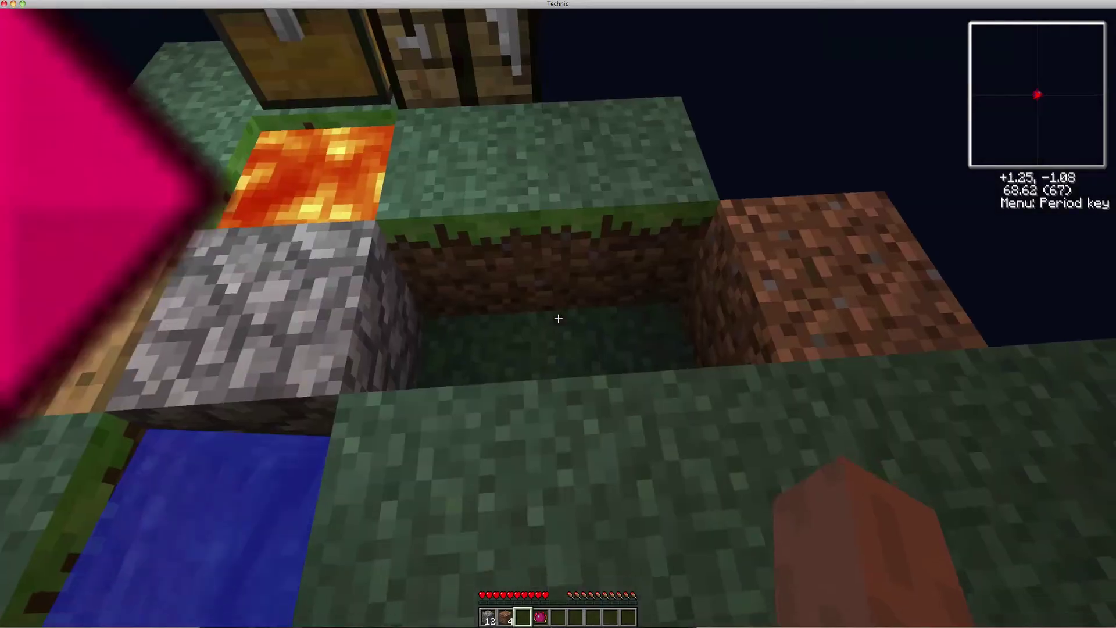
key(1)
right_click(559, 320)
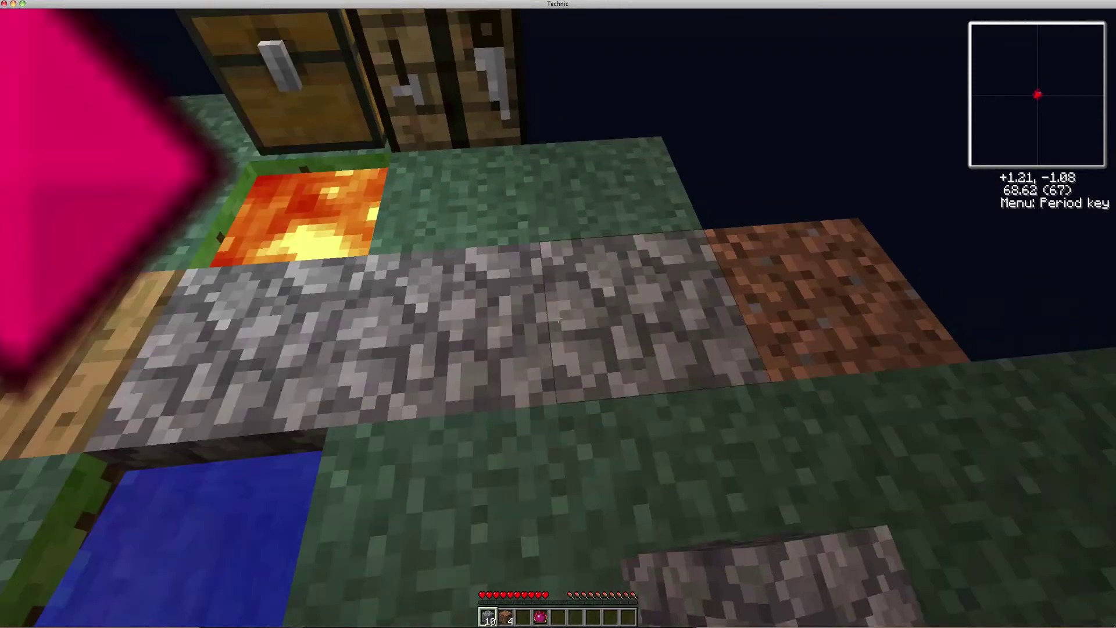
- Mine more cobblestone, grass and dirt beside the generator, then place cobblestone in the hole
key(4)
click(558, 319)
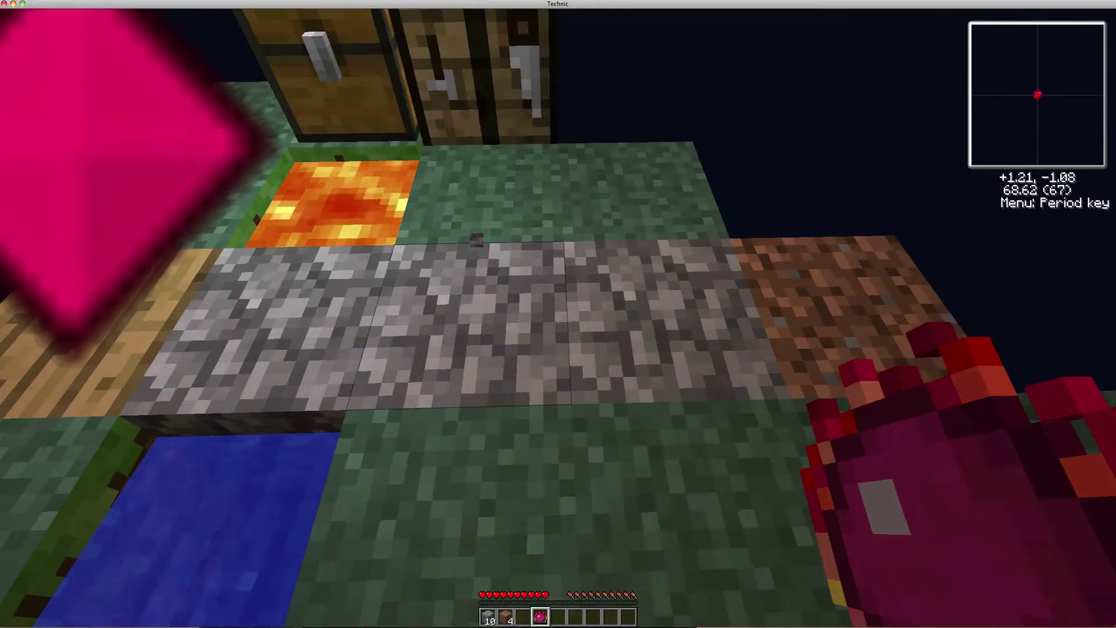
click(559, 320)
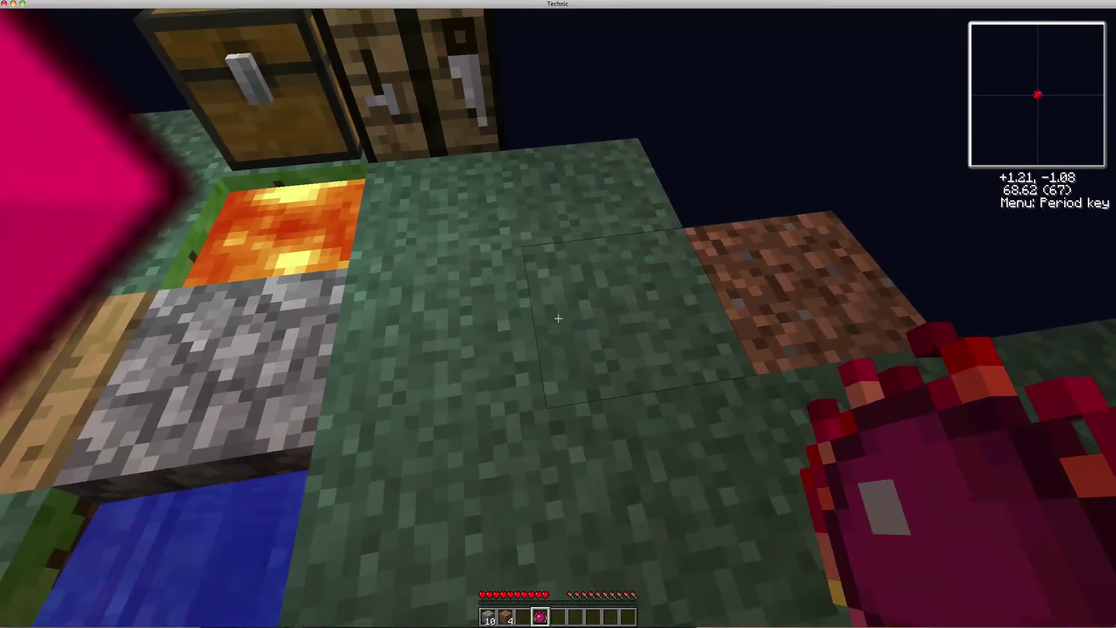
click(559, 320)
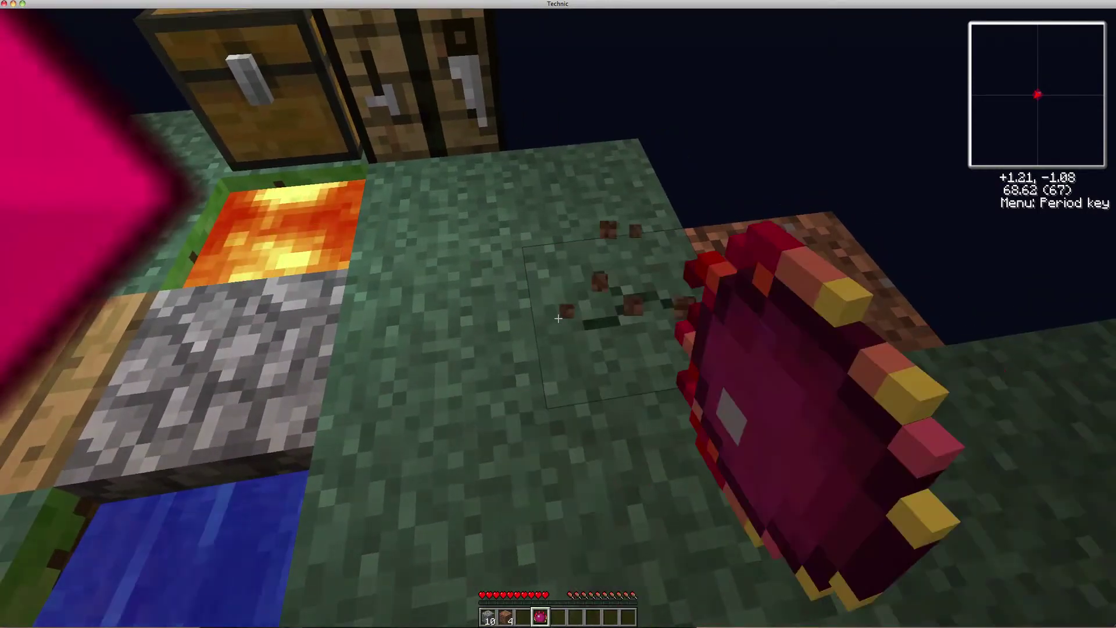
click(559, 319)
click(559, 319)
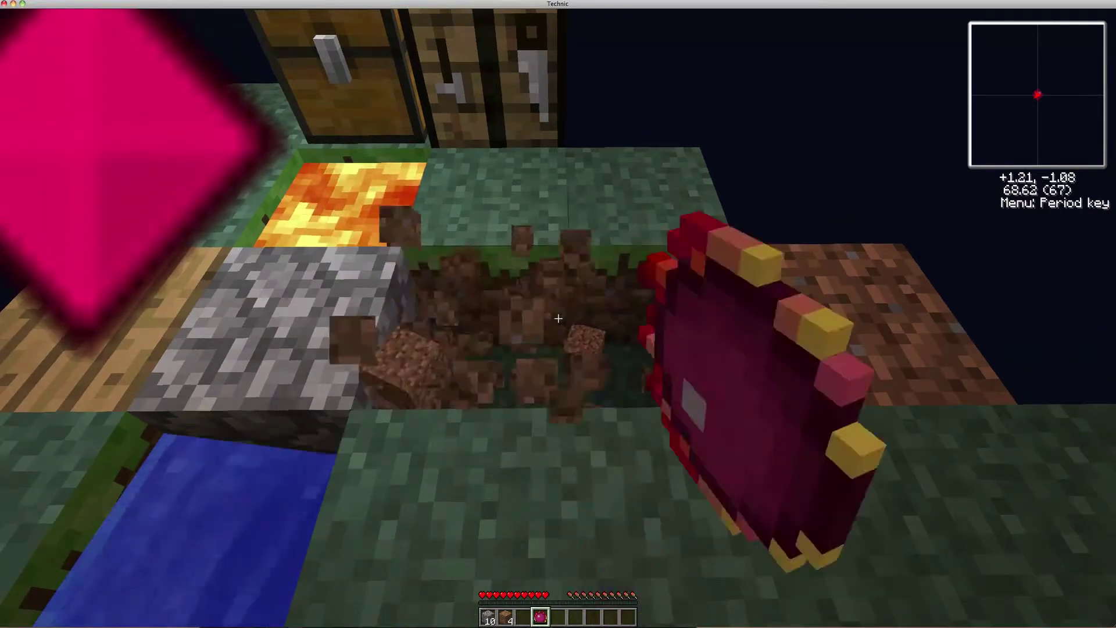
key(1)
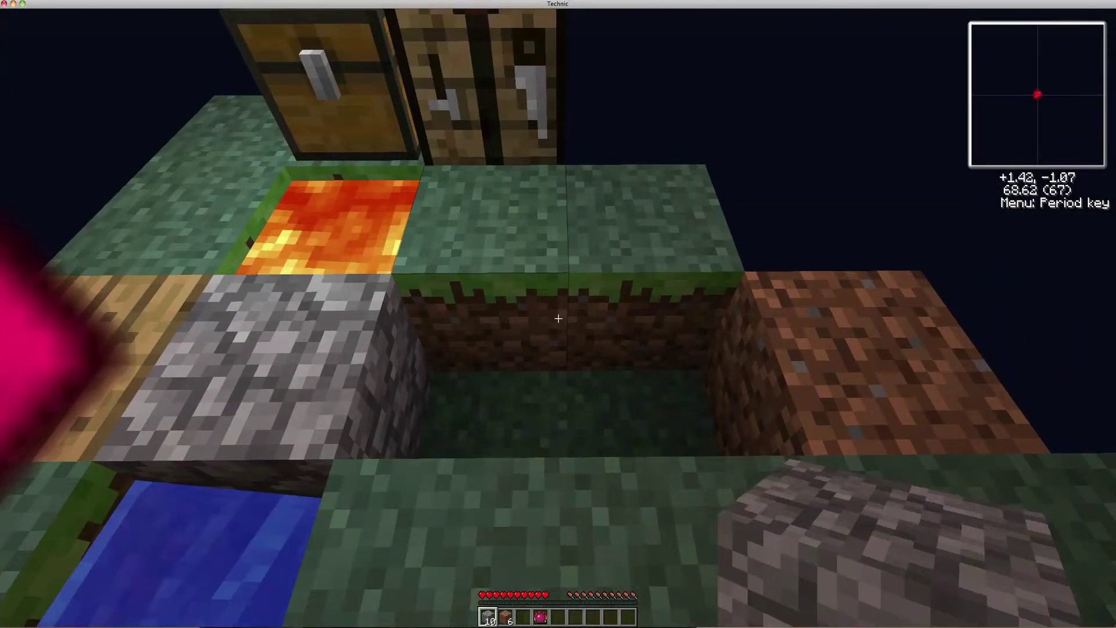
right_click(558, 319)
- Resume play and chop several log blocks from the island tree, collecting the wood
key(Escape)
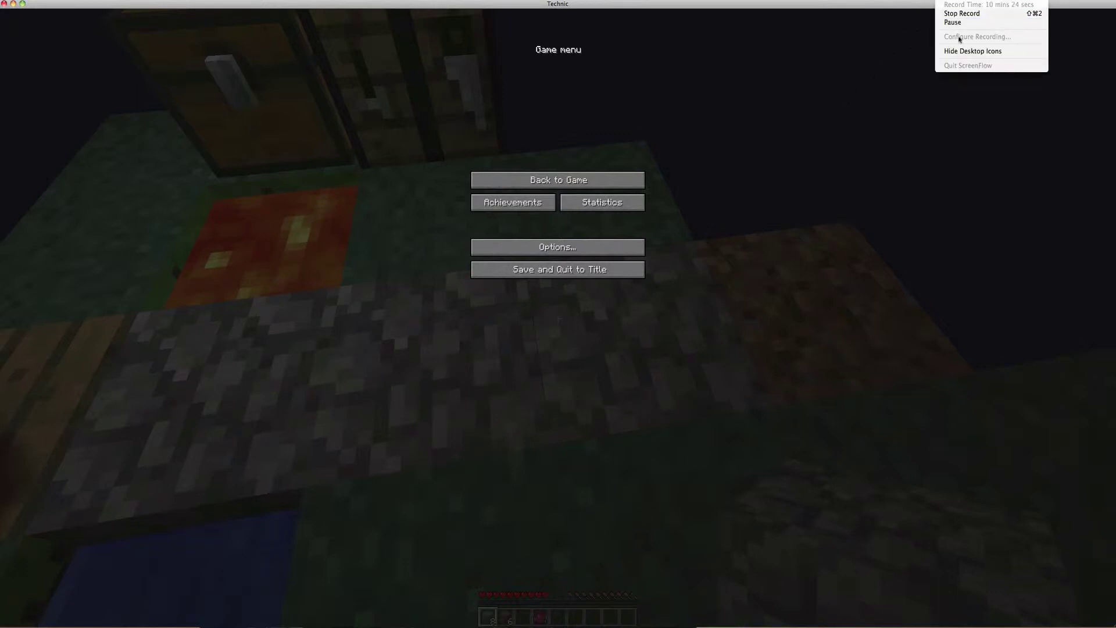
click(961, 23)
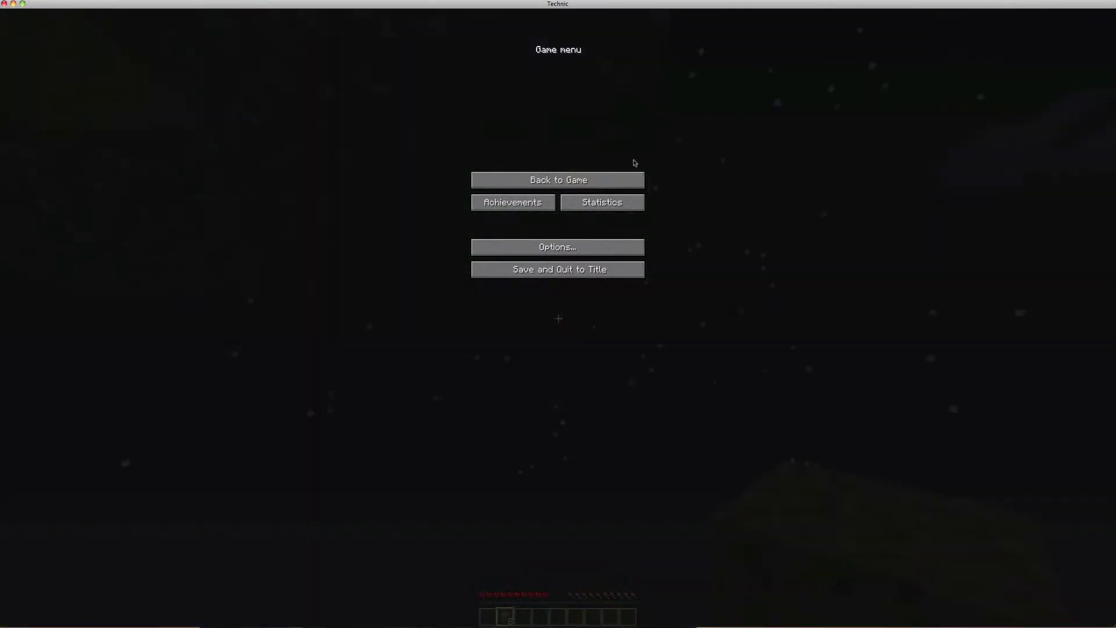
key(Escape)
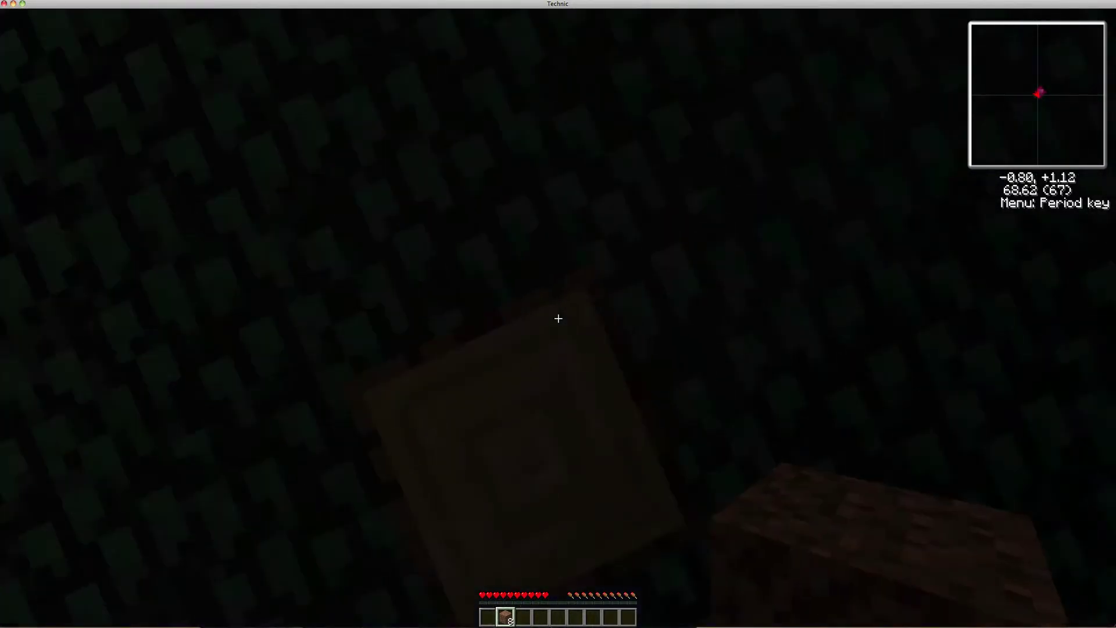
click(558, 318)
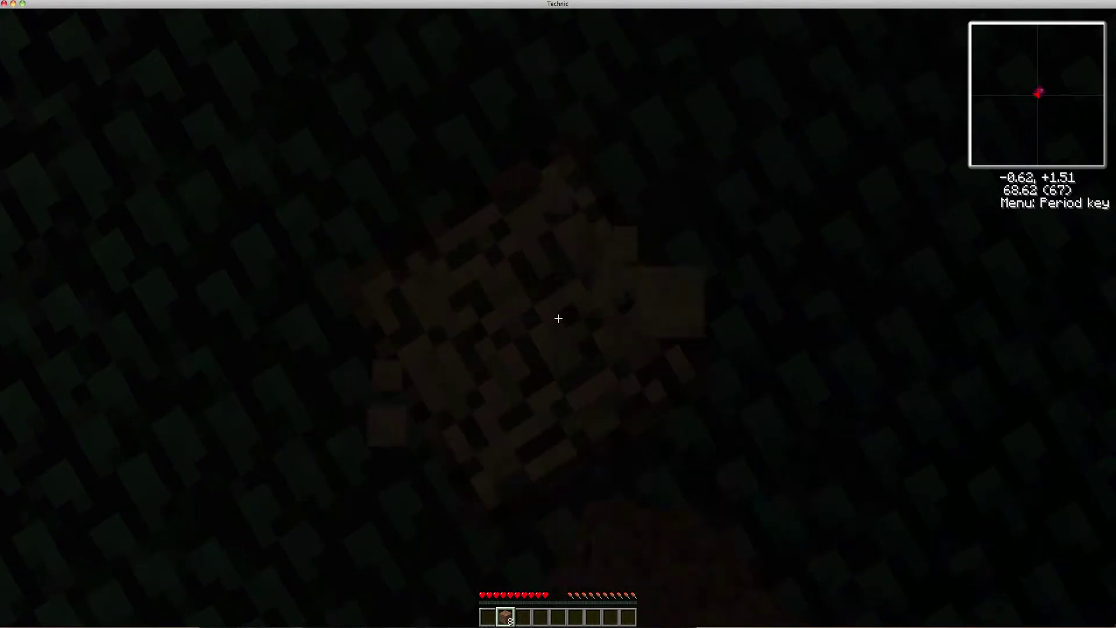
click(558, 319)
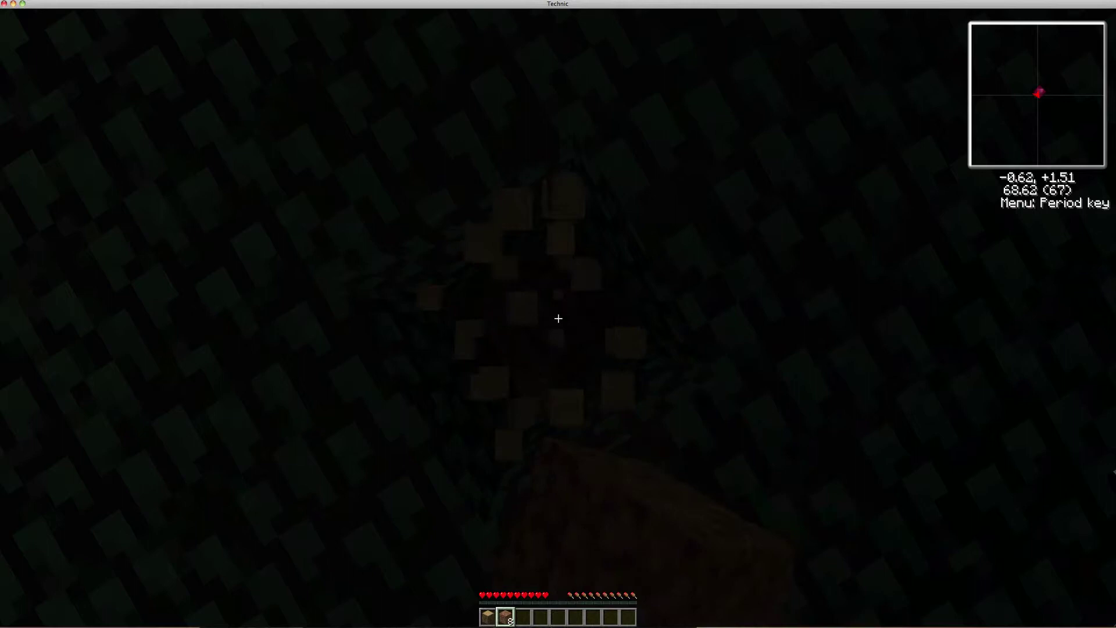
click(558, 319)
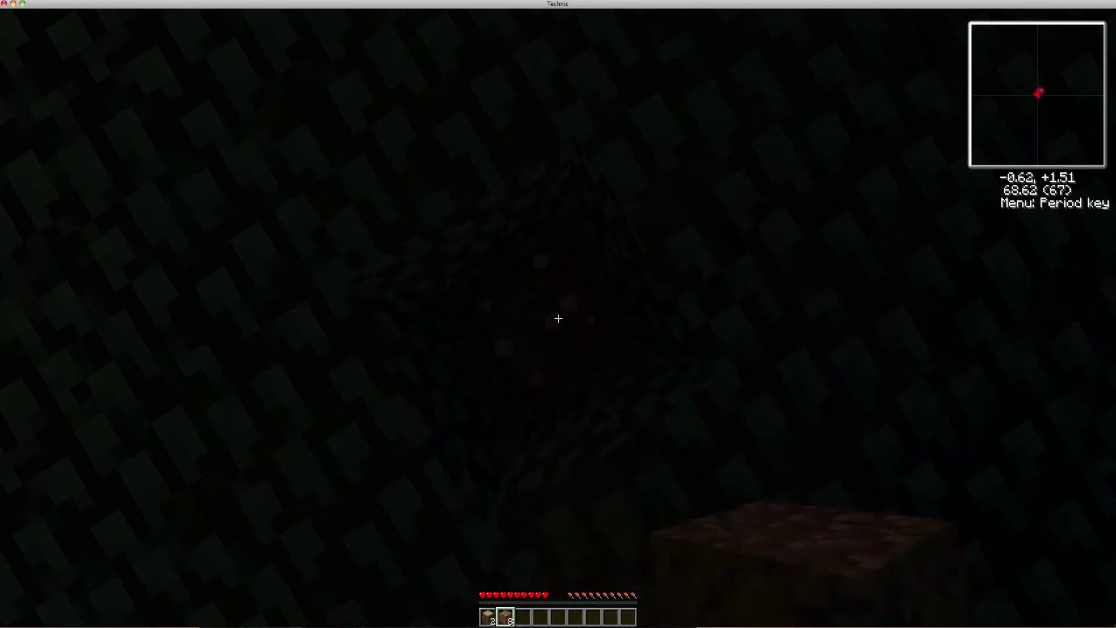
click(558, 319)
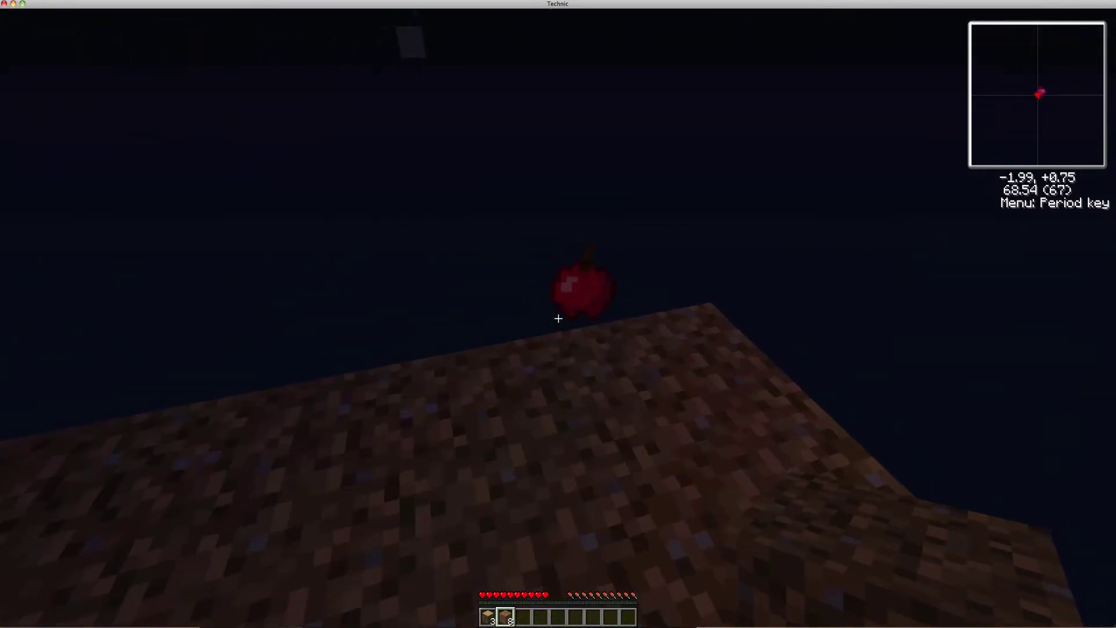
- Collect the dropped red apple, briefly open Options, then walk back toward the spawn island
key(w)
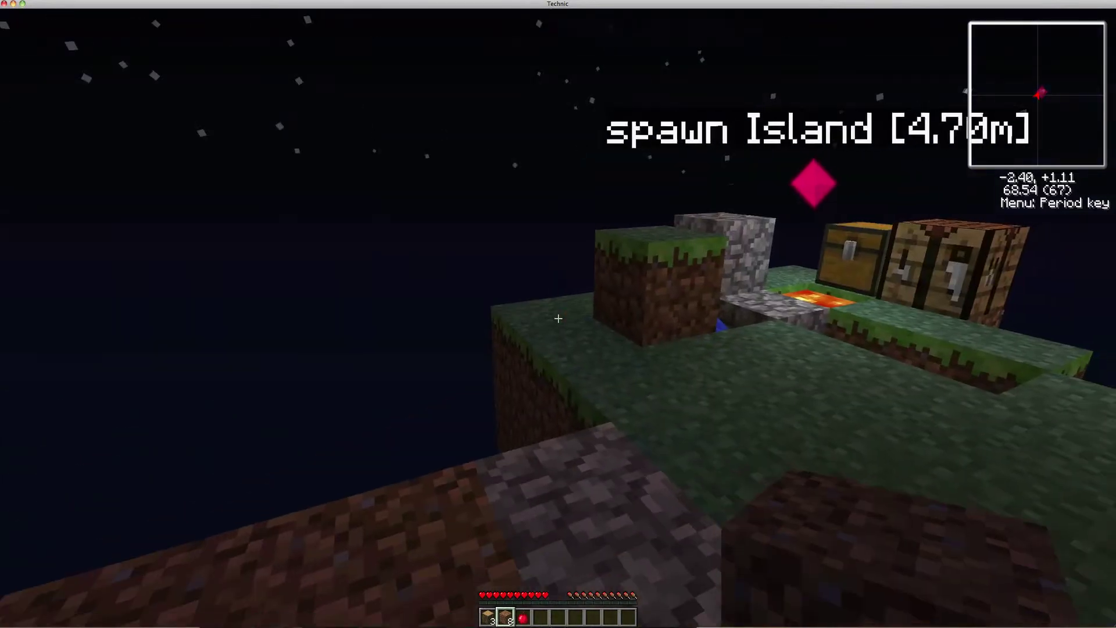
key(w)
key(Escape)
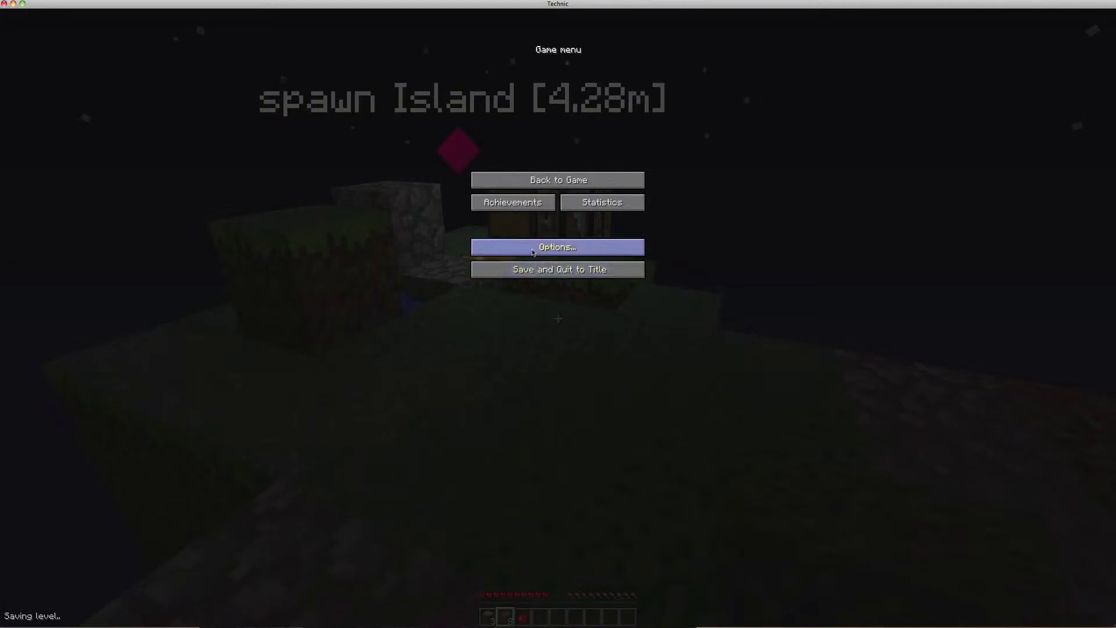
click(533, 252)
key(Escape)
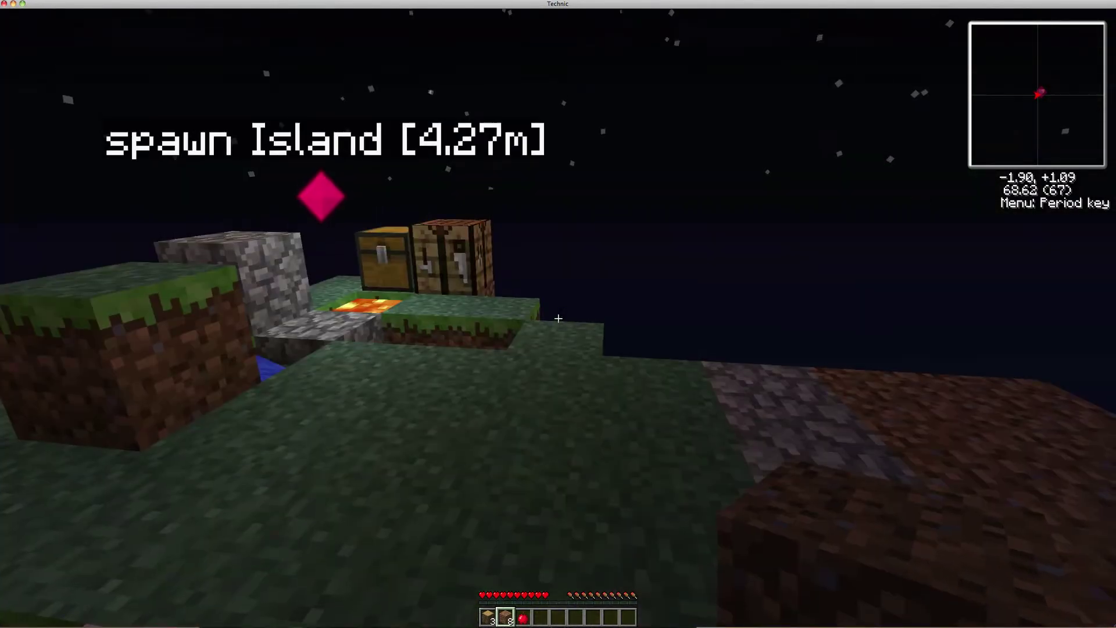
key(w)
key(w)
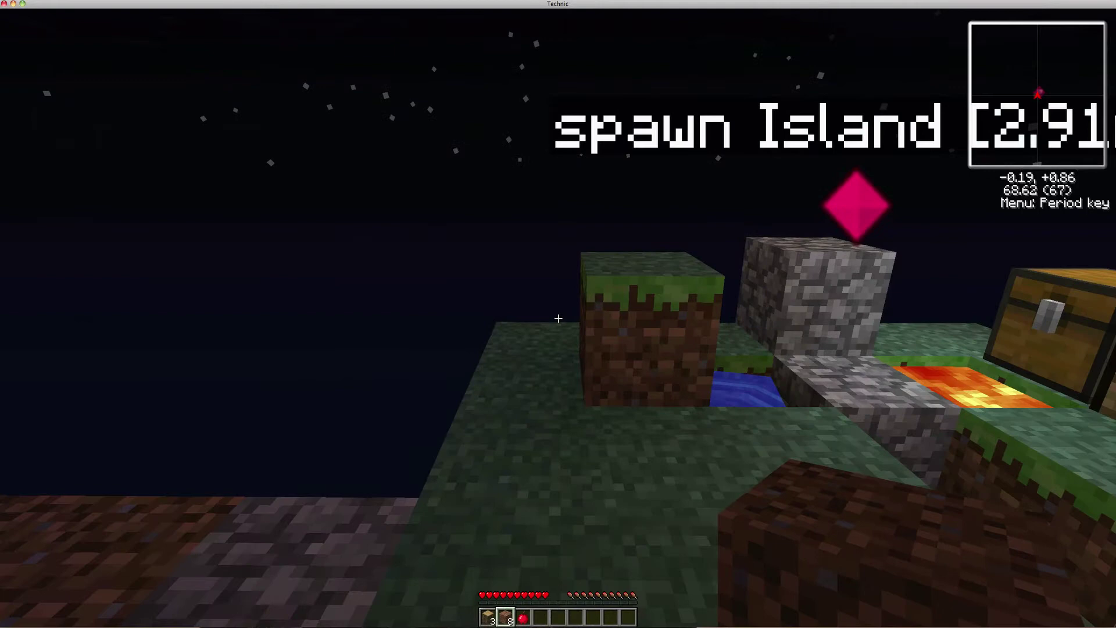
key(w)
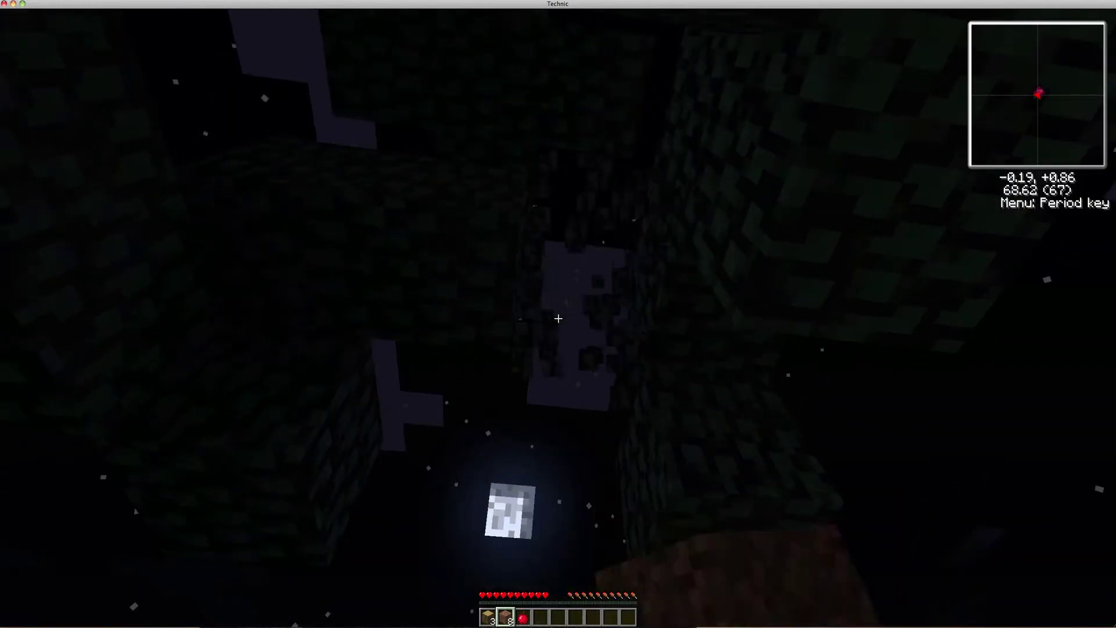
- Change the Video Settings Brightness option to Bright and resume the game
key(Escape)
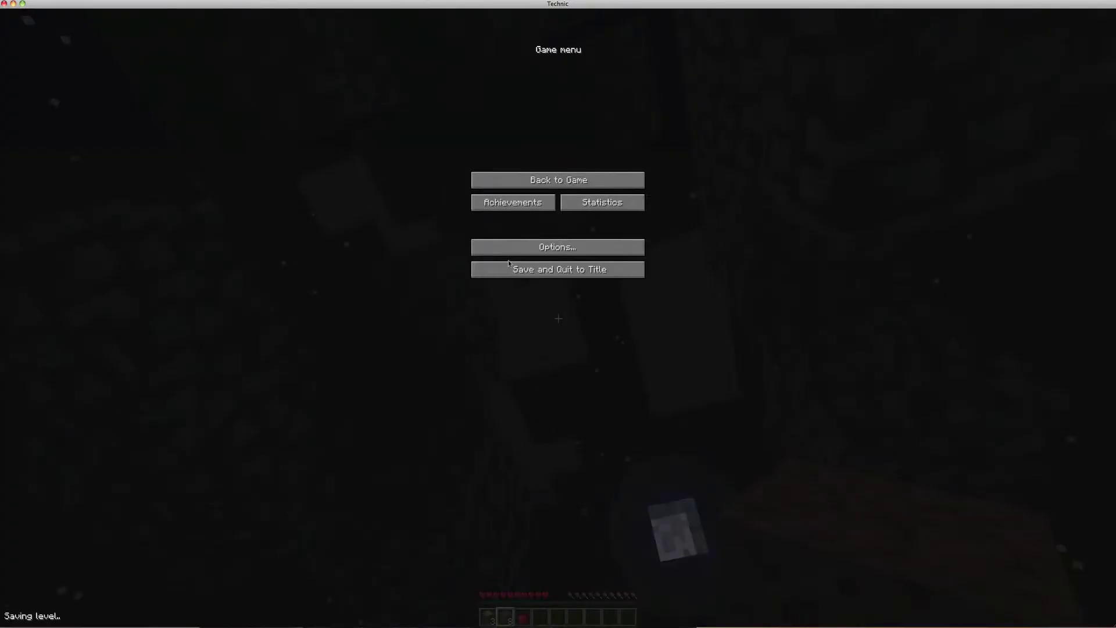
click(509, 253)
click(509, 207)
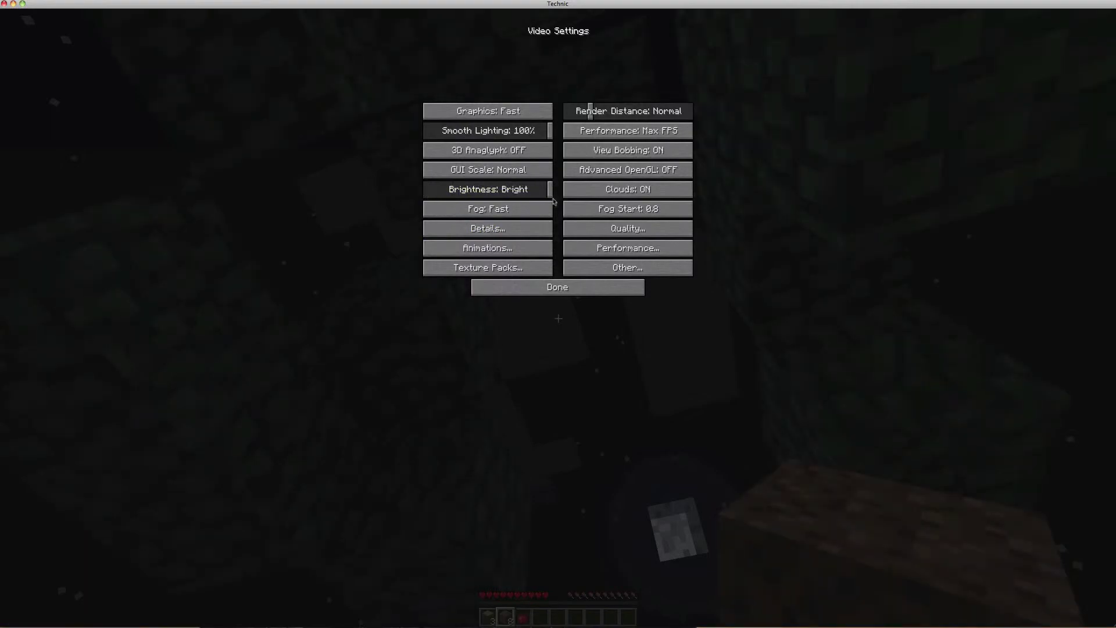
key(Escape)
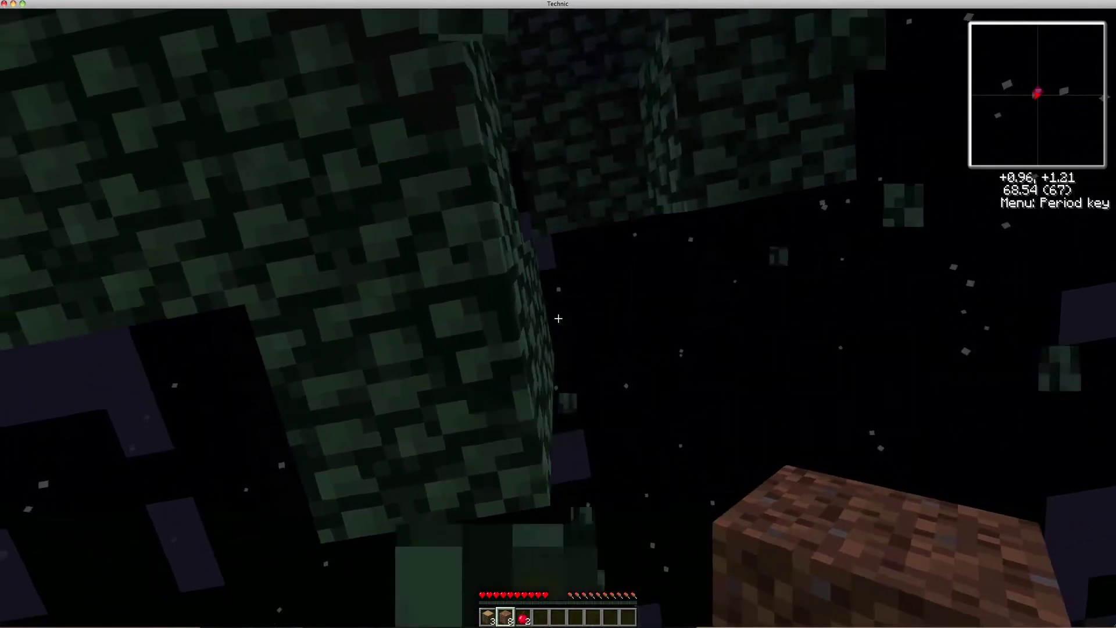
- Punch the overhead leaf blocks, standing on a placed dirt block, until a sapling drops
click(559, 319)
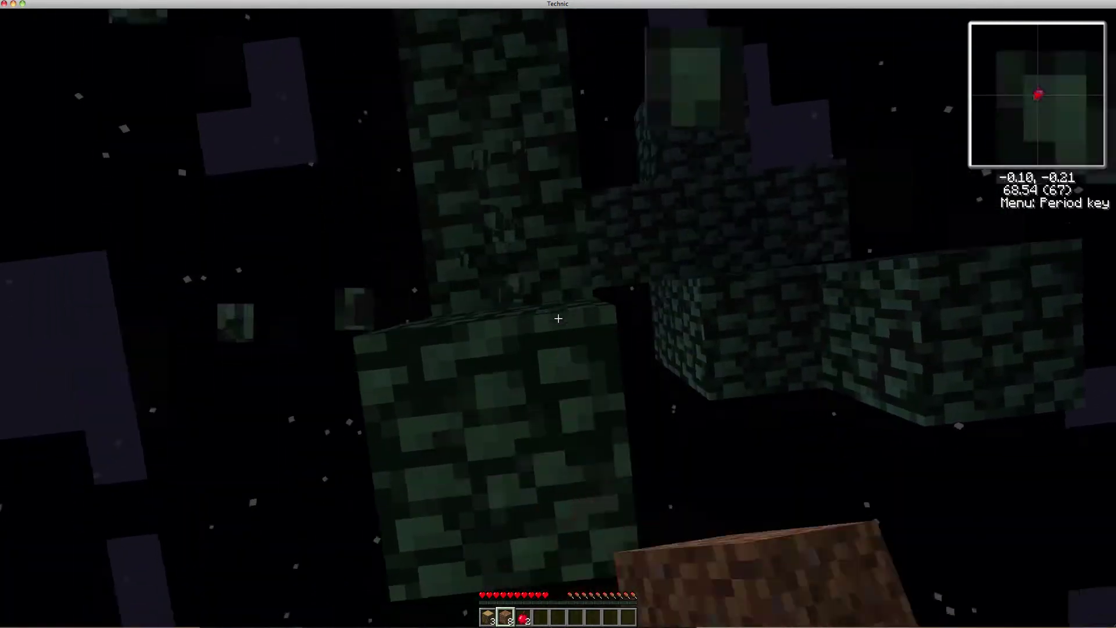
scroll(558, 318, up, 1)
click(558, 319)
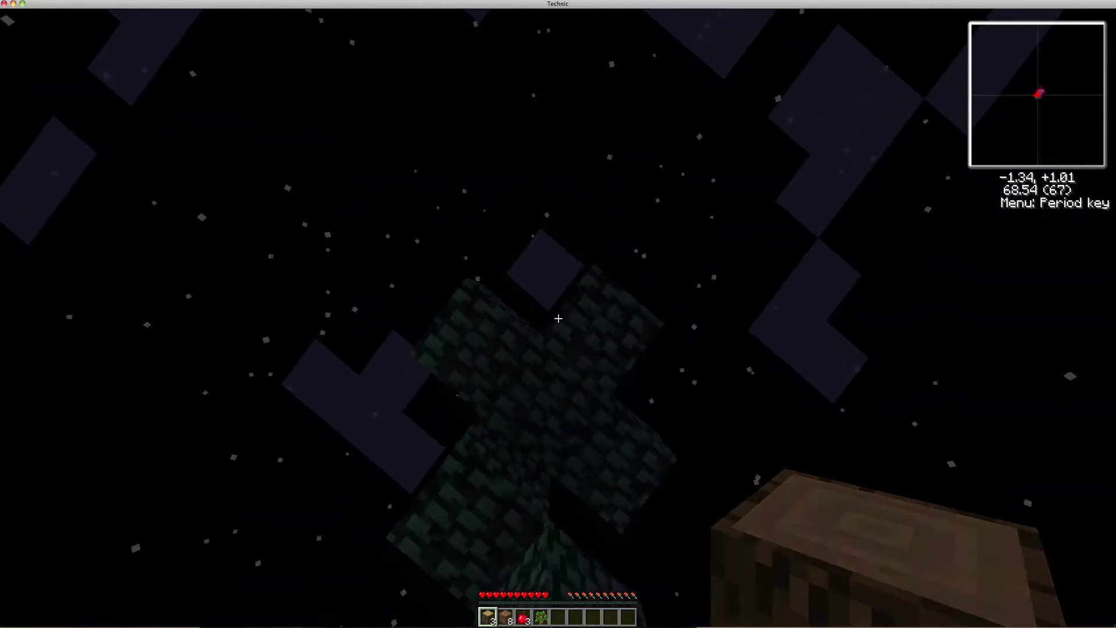
click(558, 319)
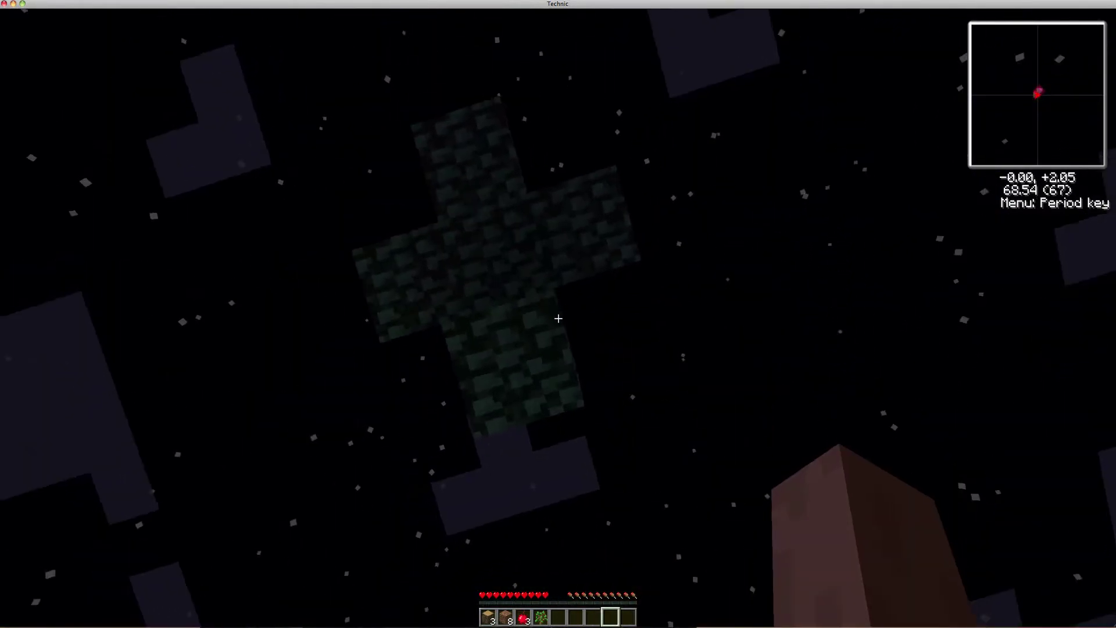
scroll(559, 319, up, 1)
click(558, 319)
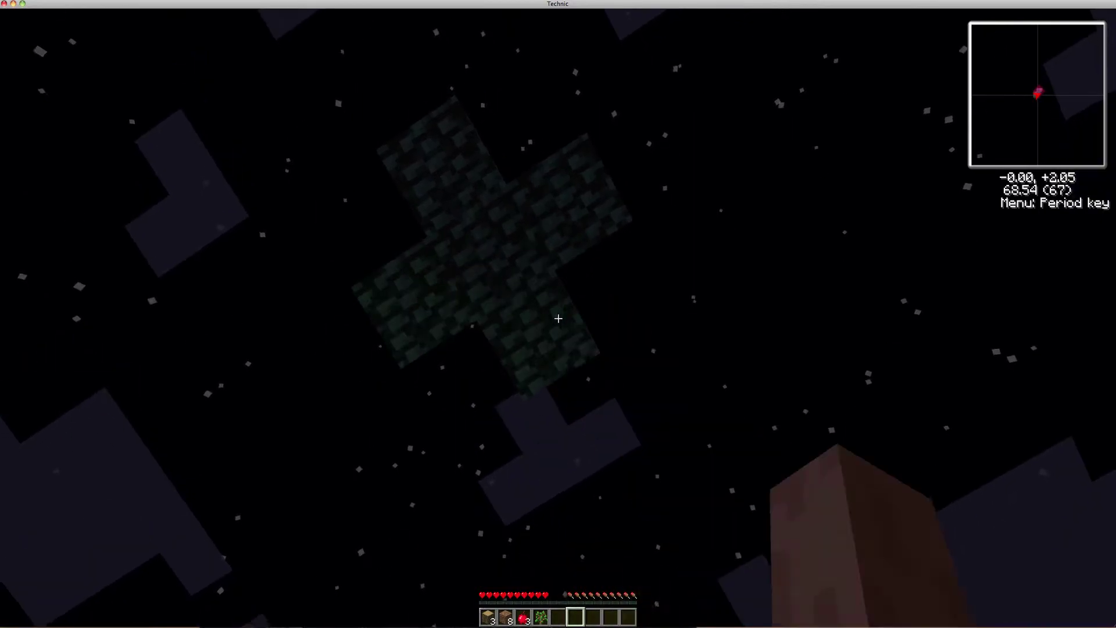
scroll(559, 319, up, 4)
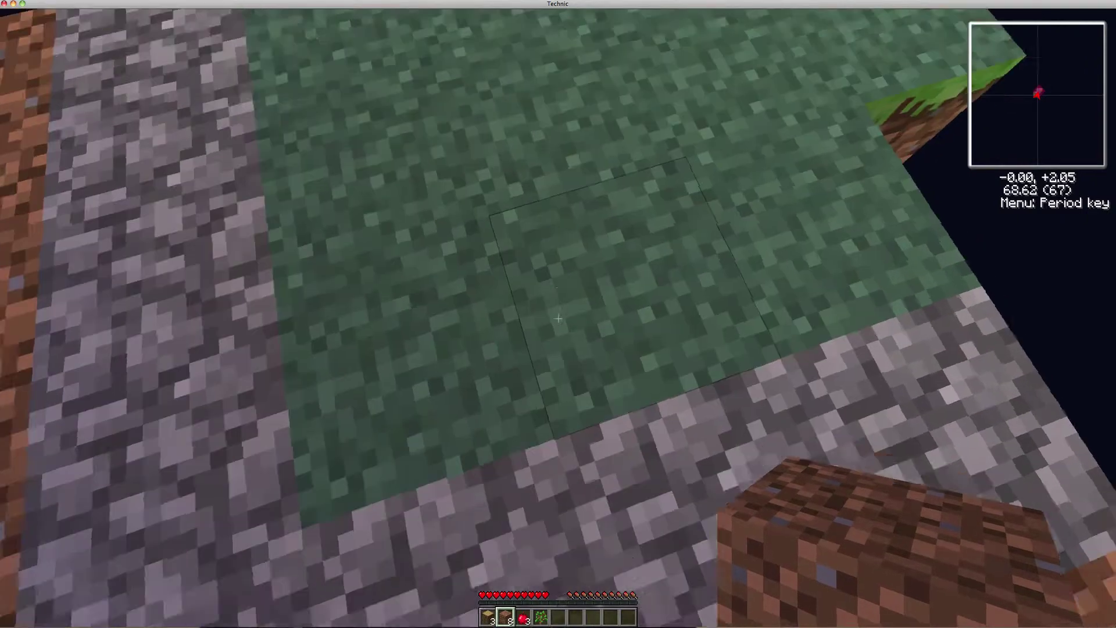
right_click(558, 318)
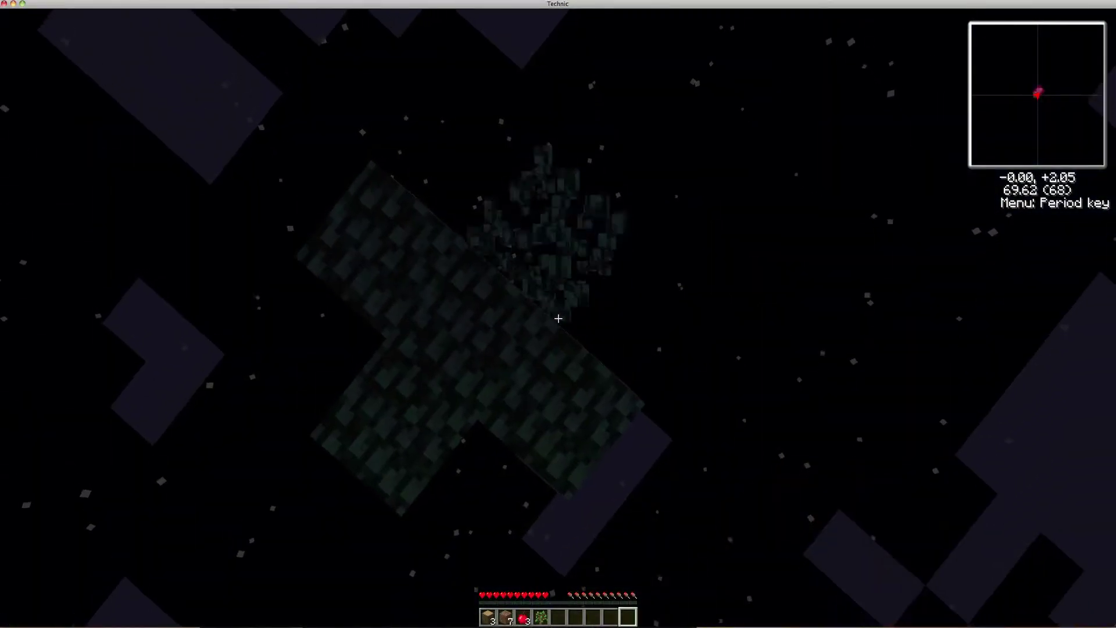
click(559, 318)
click(559, 319)
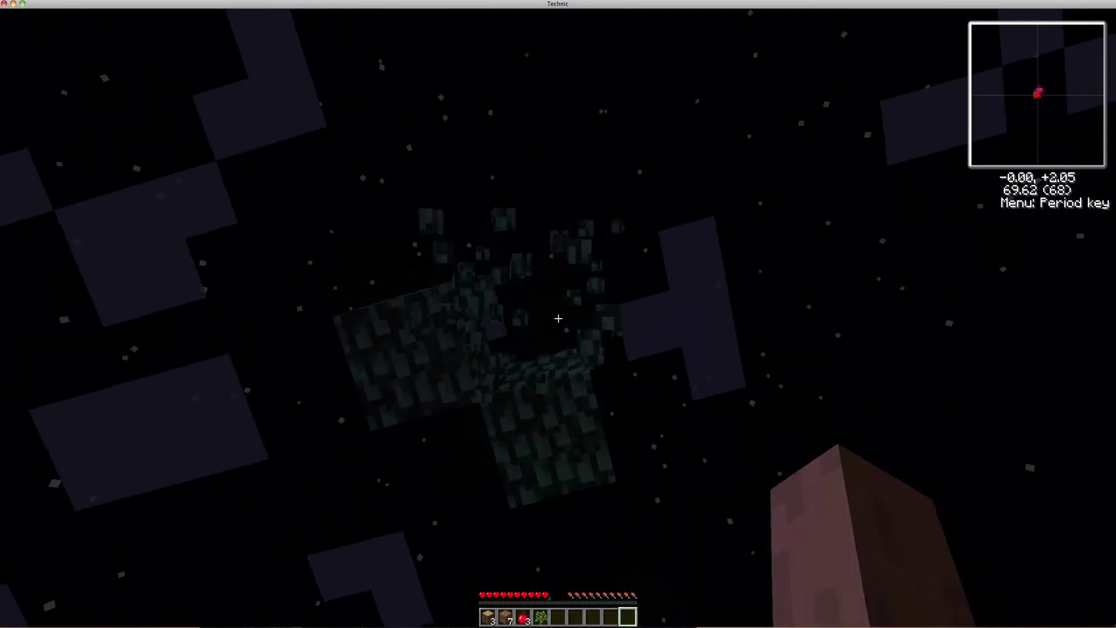
click(559, 318)
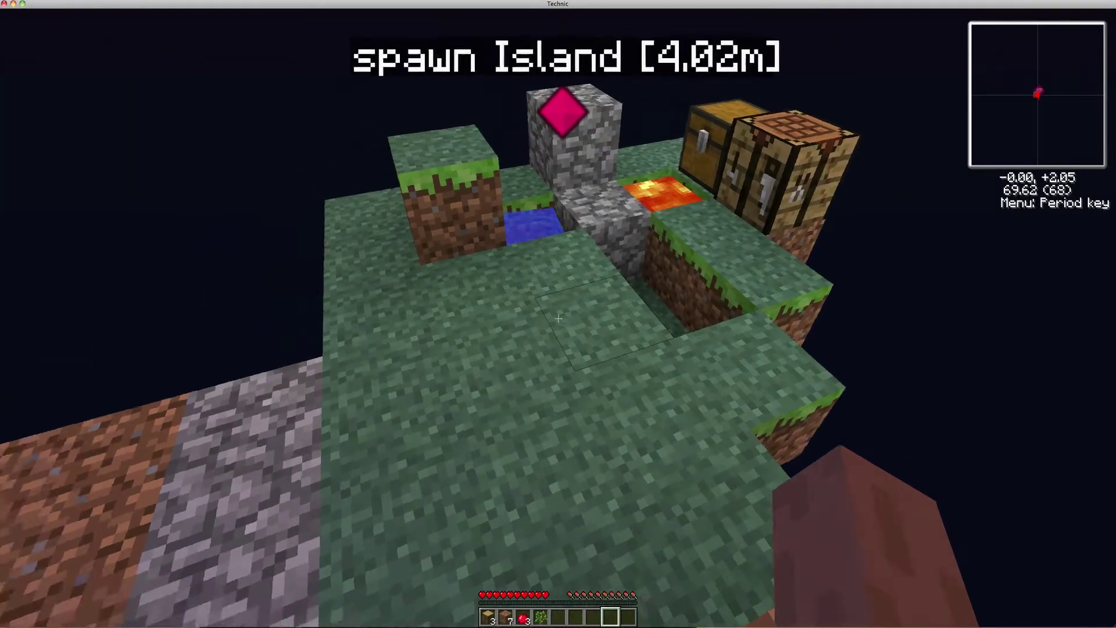
scroll(558, 319, up, 2)
scroll(558, 319, up, 1)
- Plant the sapling on the island grass, then remove the dirt block you stood on
right_click(559, 318)
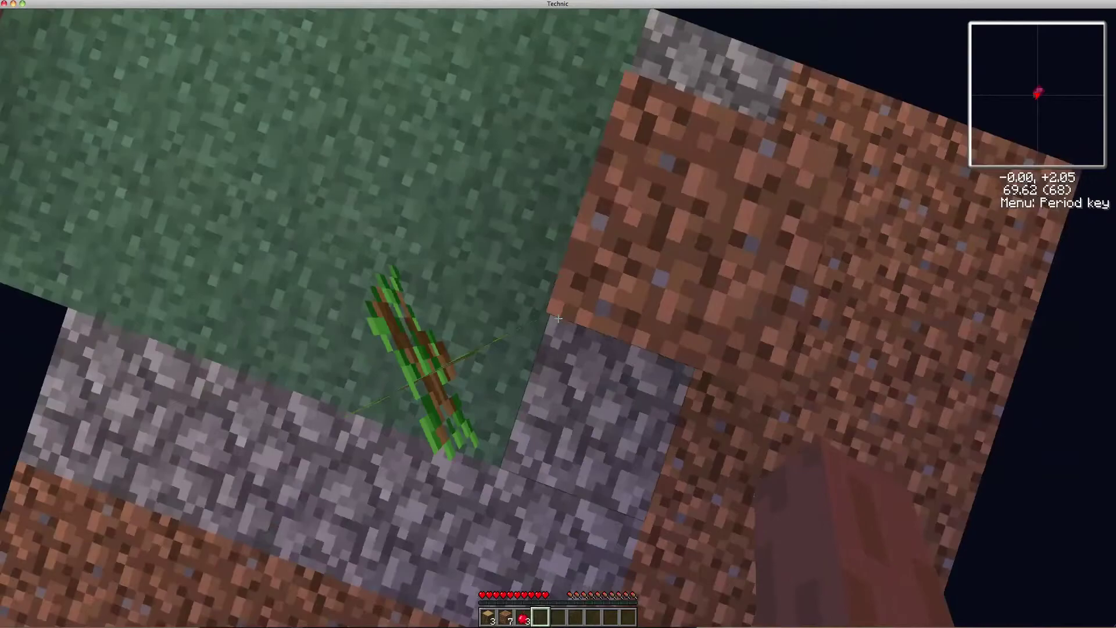
click(559, 318)
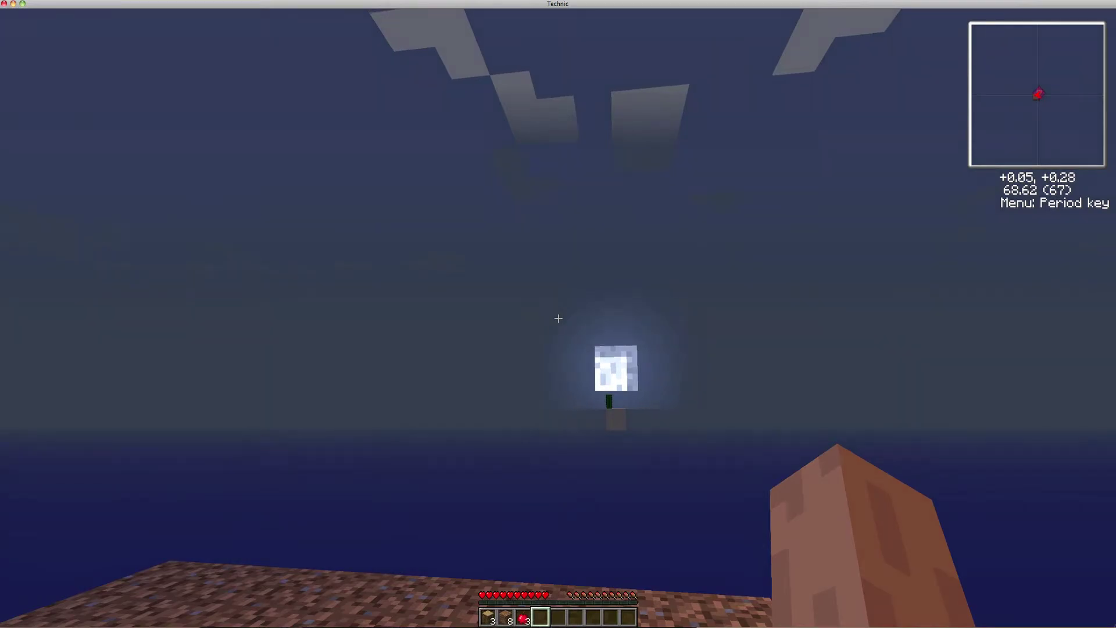
- Open the inventory and clear 'dirt' from the NEI search box
key(e)
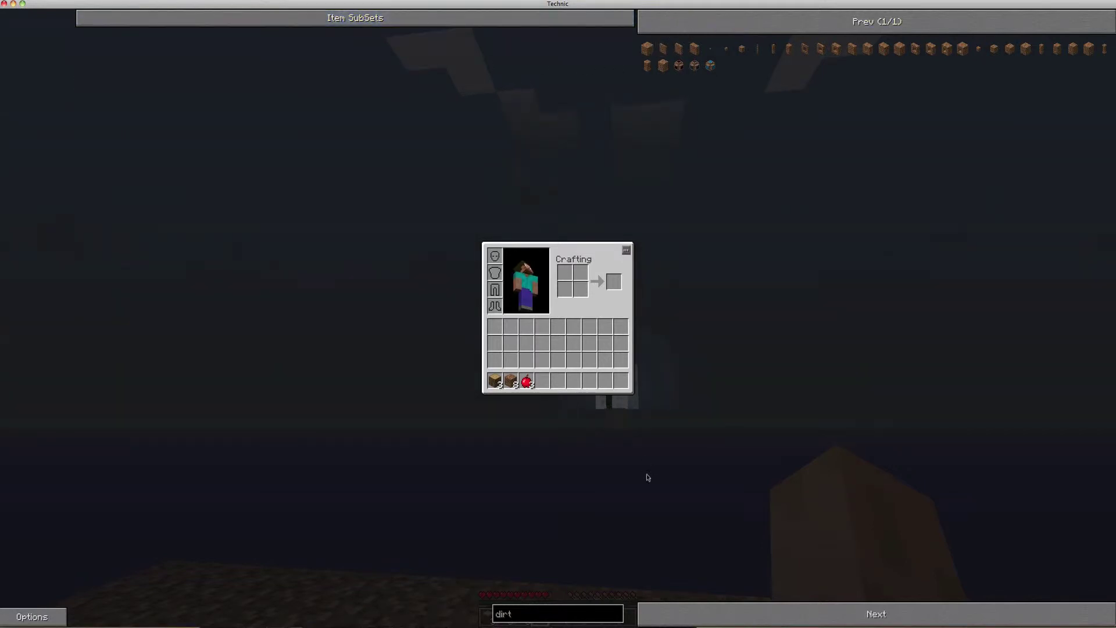
right_click(605, 611)
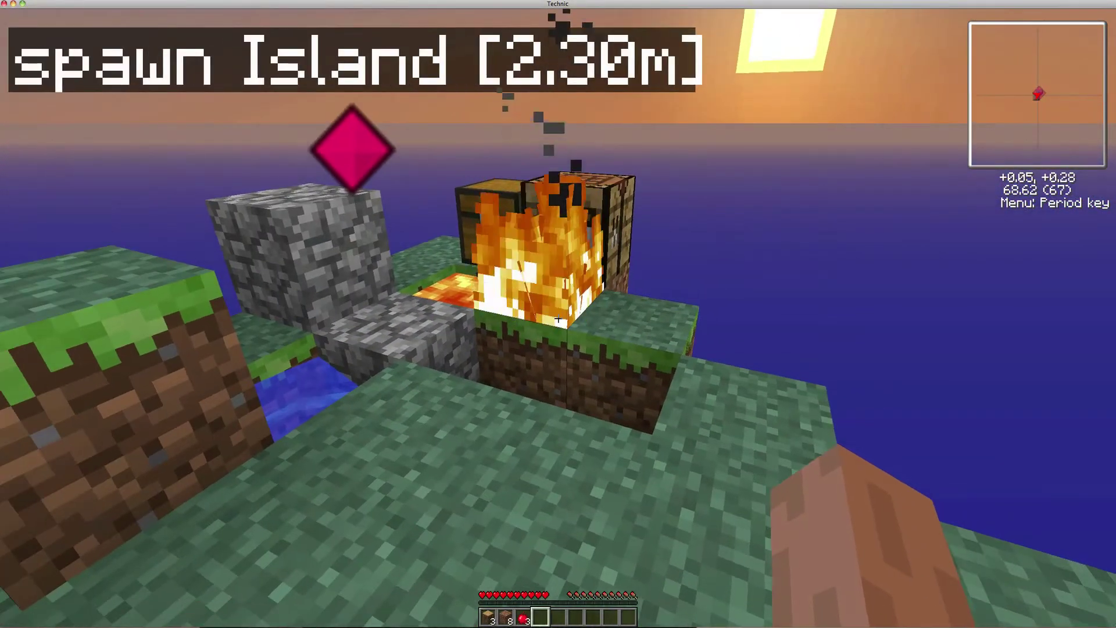
- Punch out the fire by the chest, walk over, and open the chest
click(559, 319)
key(w)
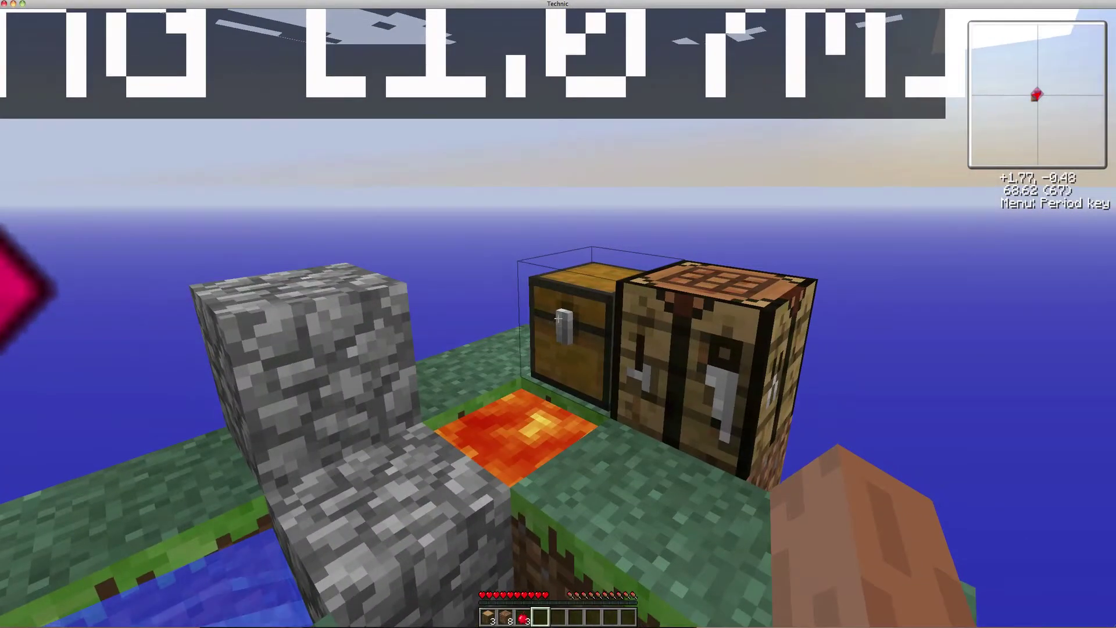
right_click(558, 315)
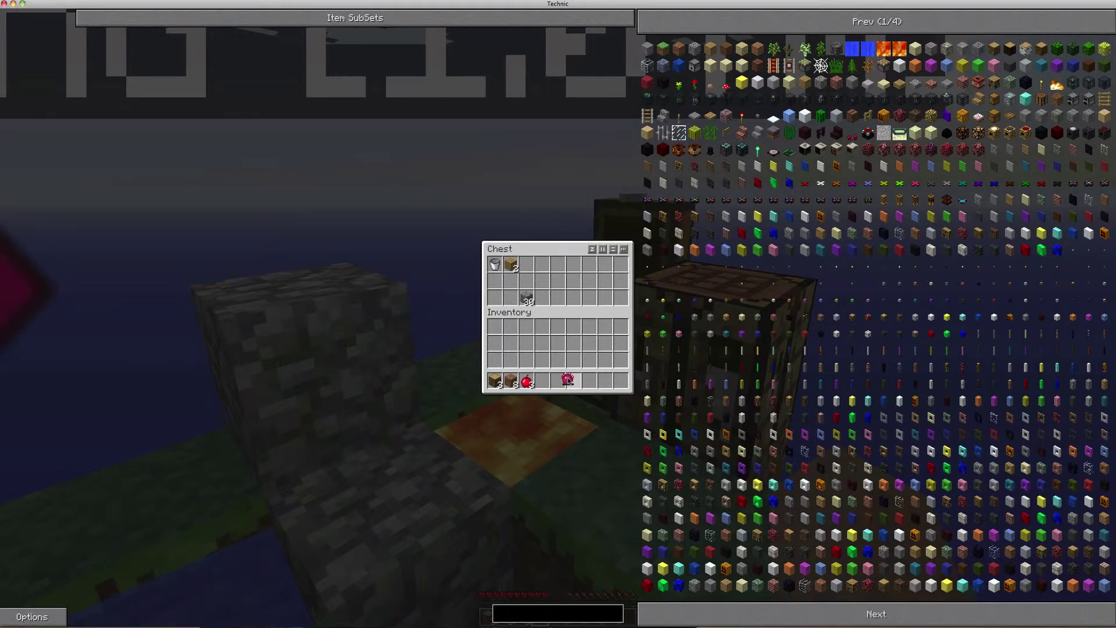
- Close the chest and use the Philosopher's Stone on the grass block and neighbouring water
key(Escape)
key(6)
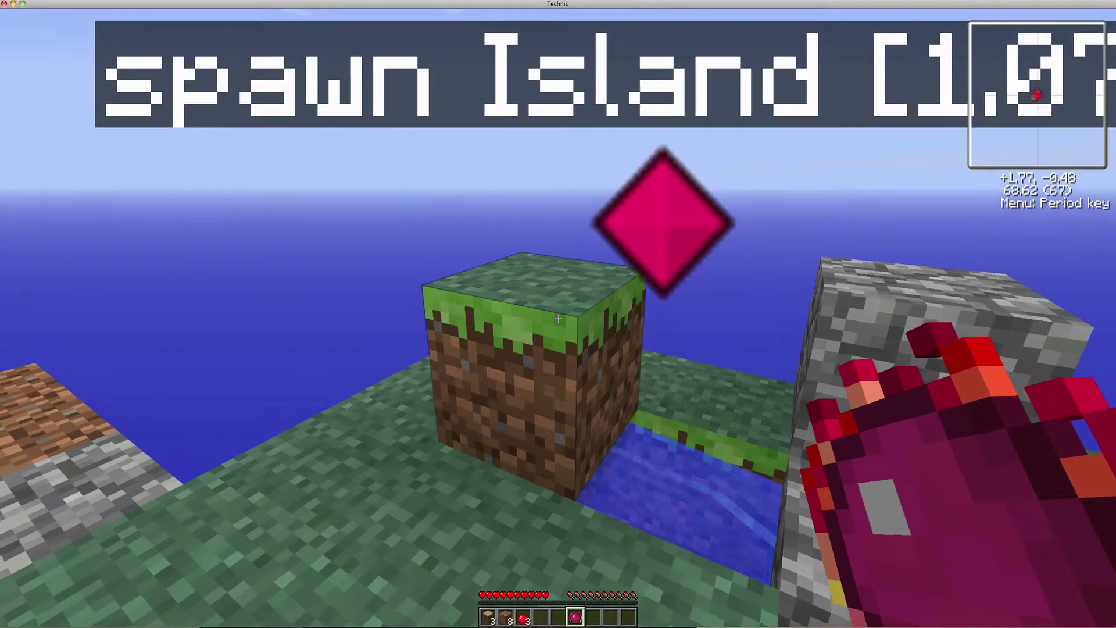
right_click(559, 320)
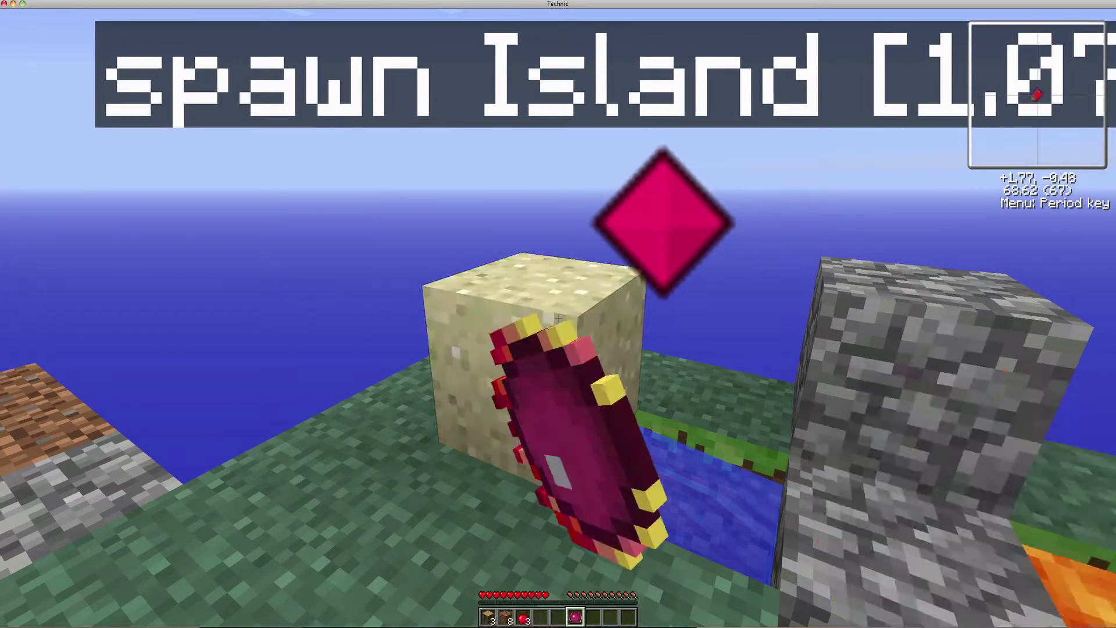
right_click(558, 319)
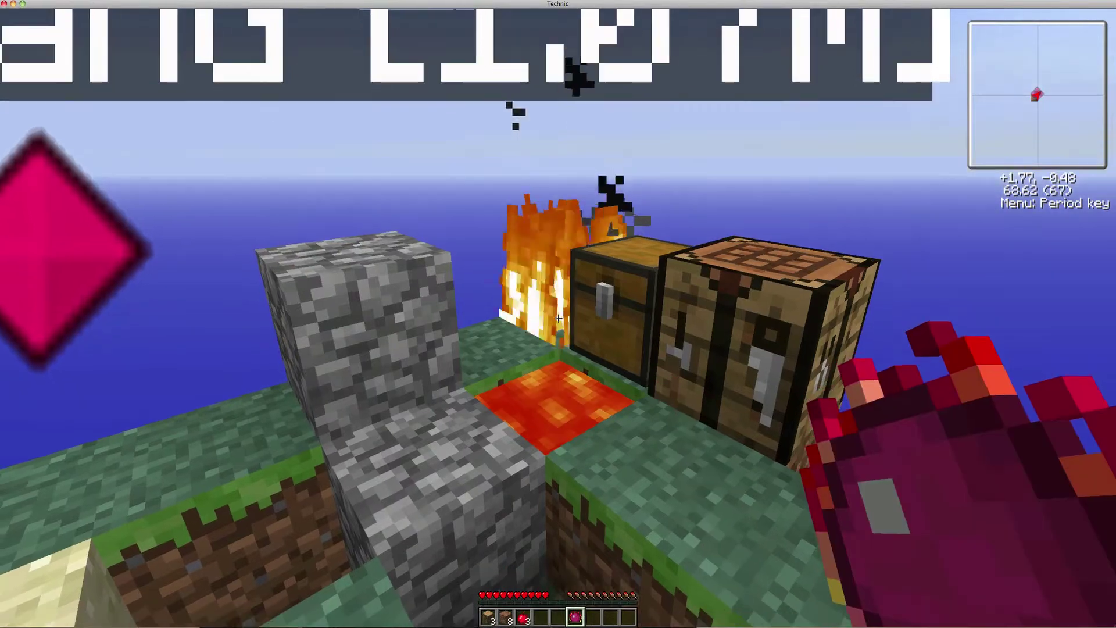
- Extinguish the fire before the chest, then break, replace and re-break the sand block
click(559, 320)
click(558, 320)
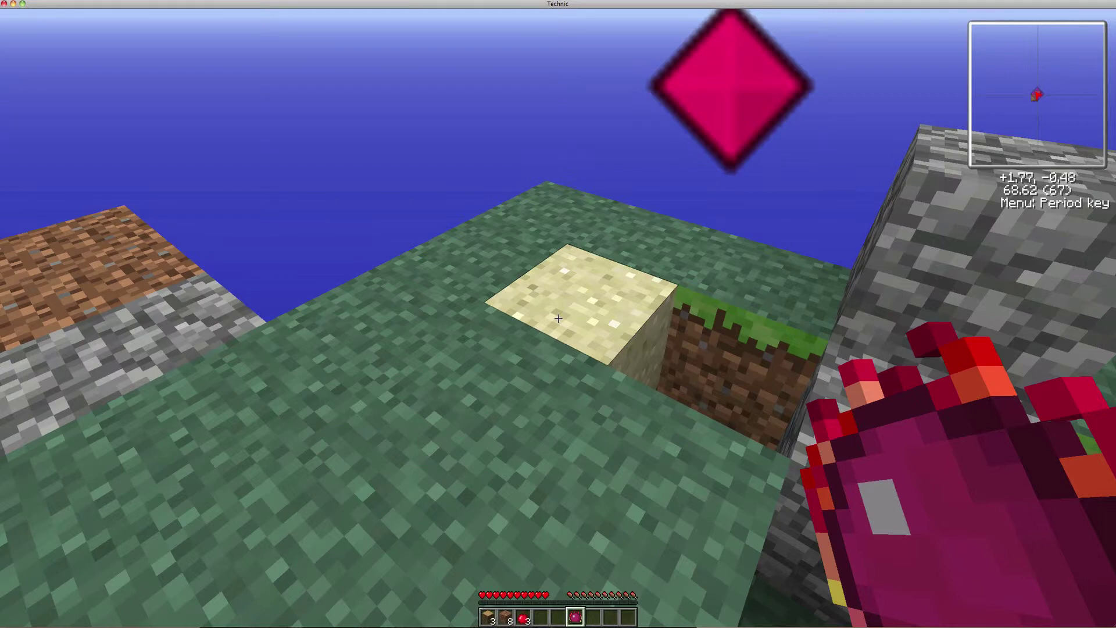
click(559, 319)
right_click(559, 319)
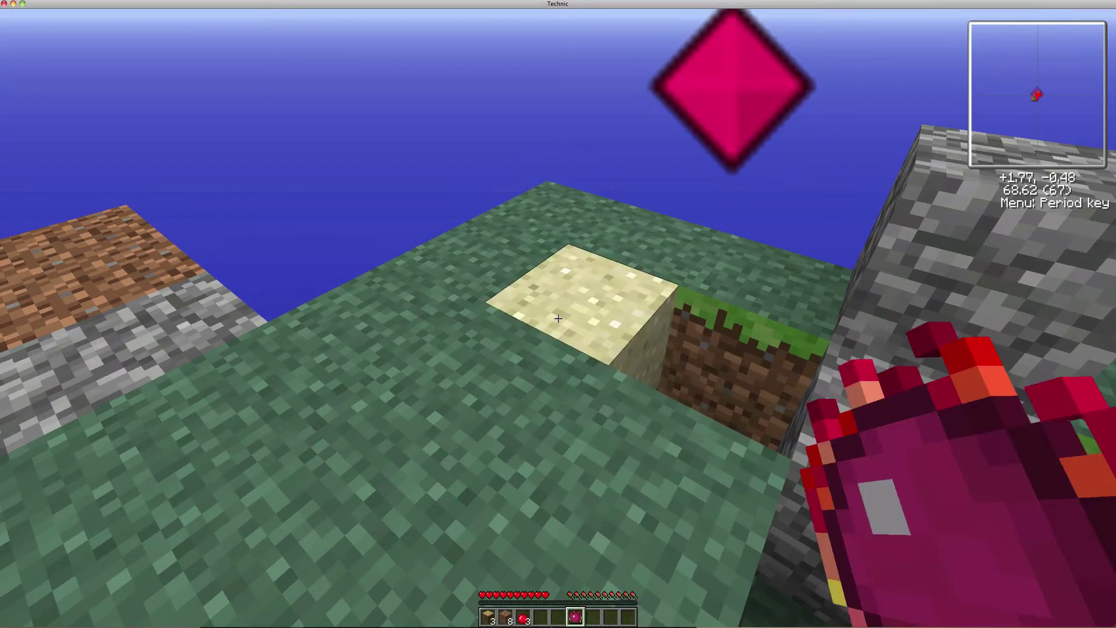
click(559, 319)
- Toggle NEI Options from Utility Mode to Cheat Mode, then reopen the inventory
key(e)
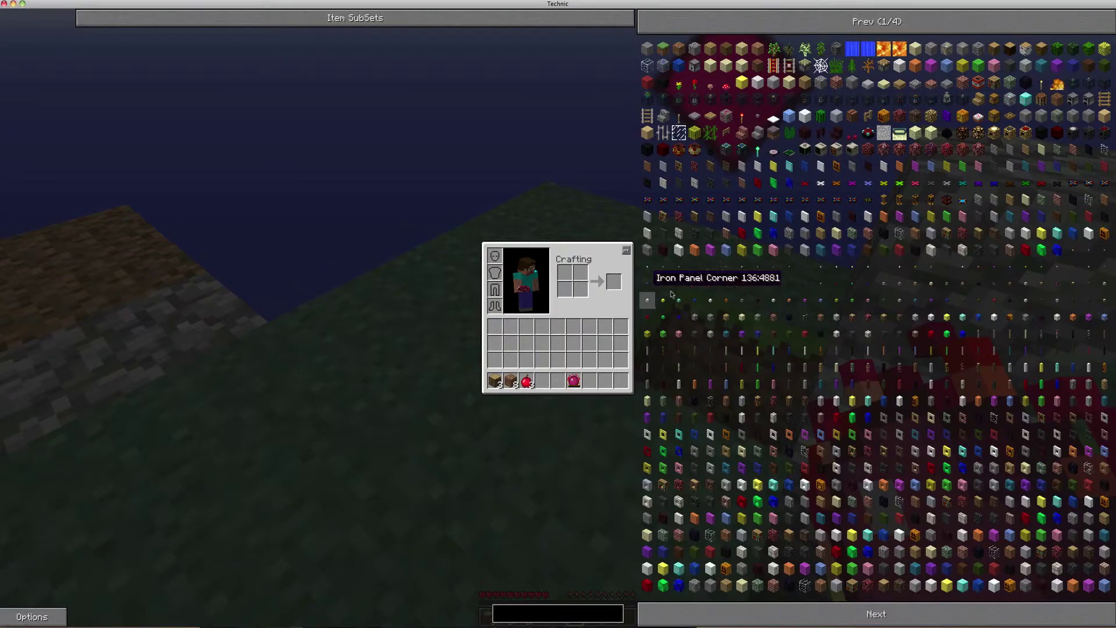
click(35, 617)
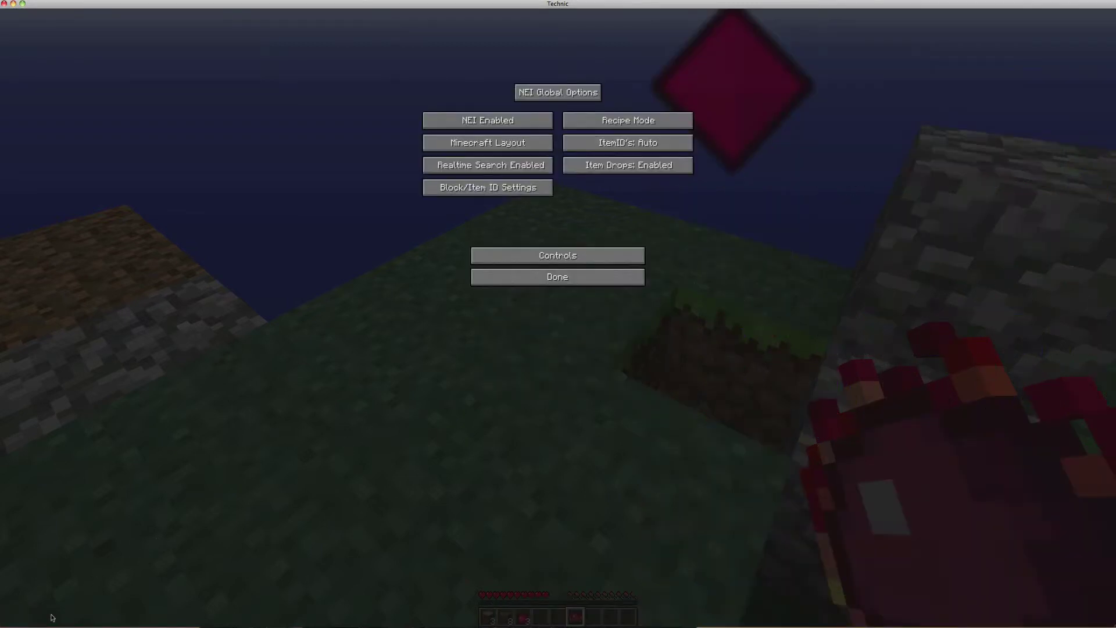
click(587, 114)
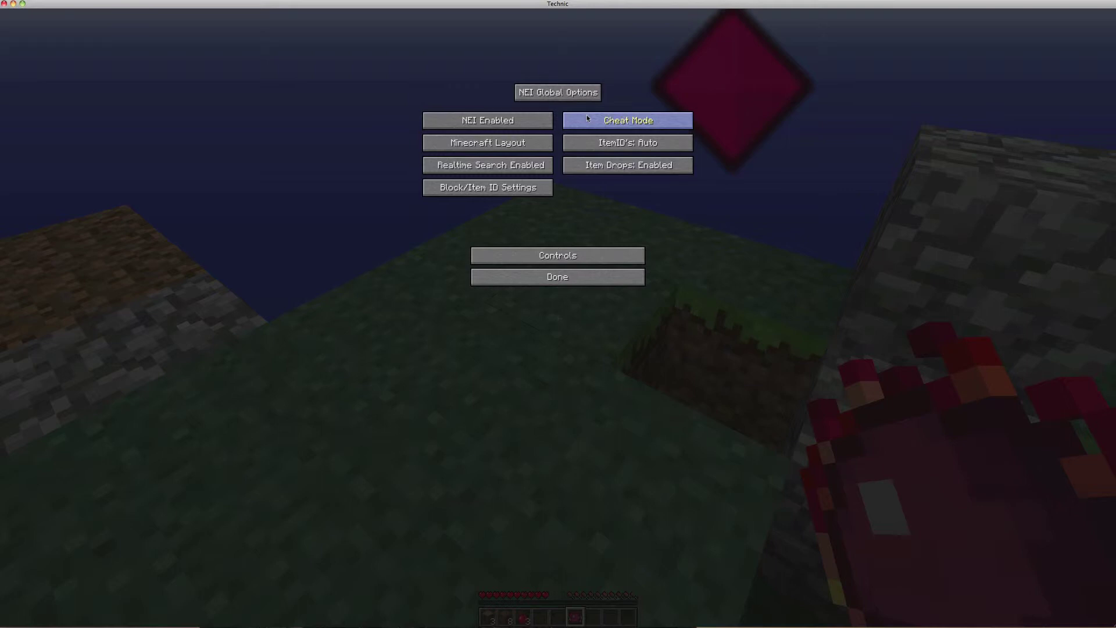
key(Escape)
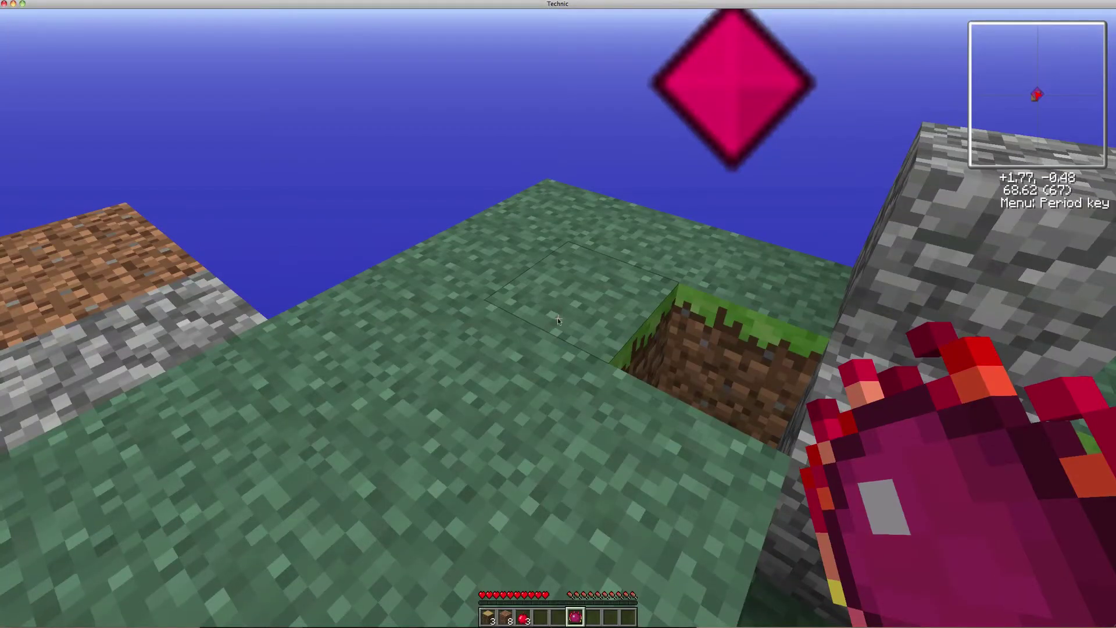
key(e)
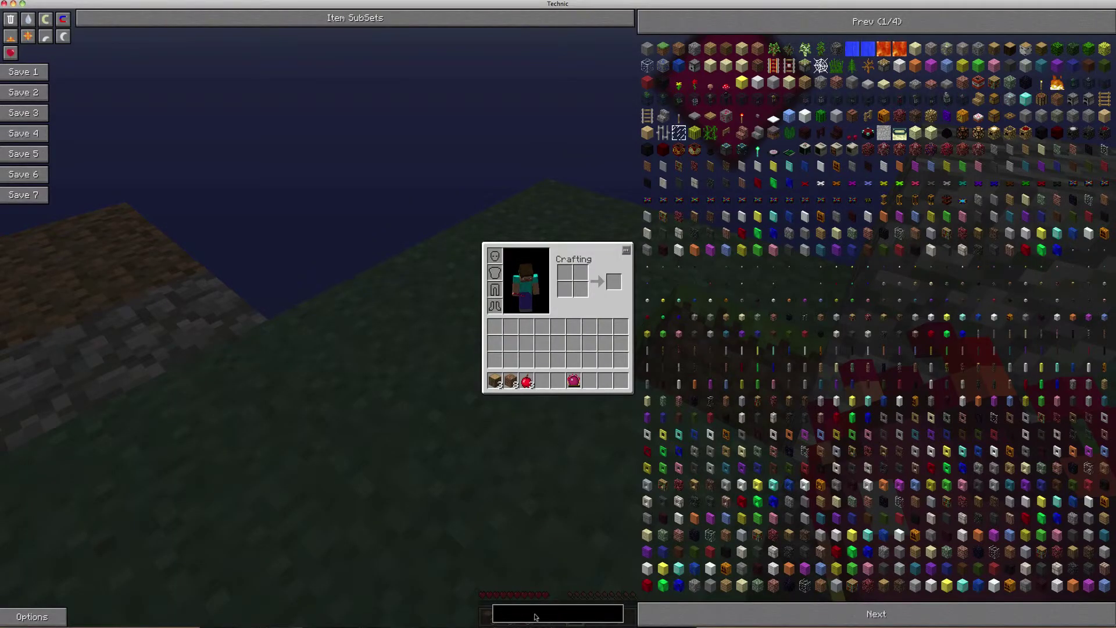
text(water)
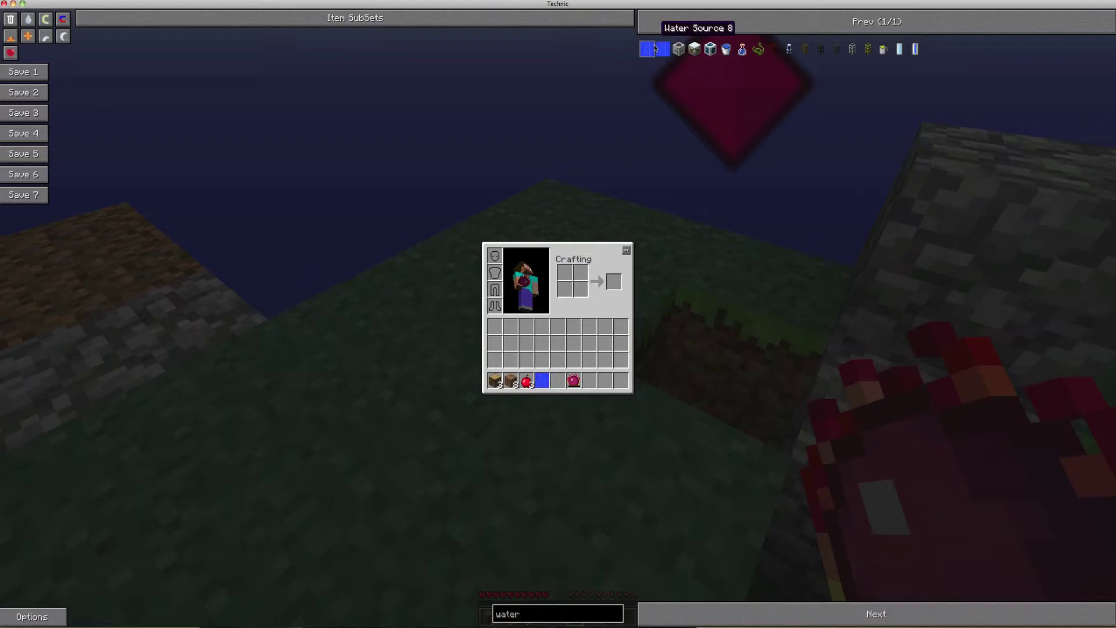
- Dig two dirt blocks out of the grass to enlarge the pit, with the Philosopher's Stone ready
key(Escape)
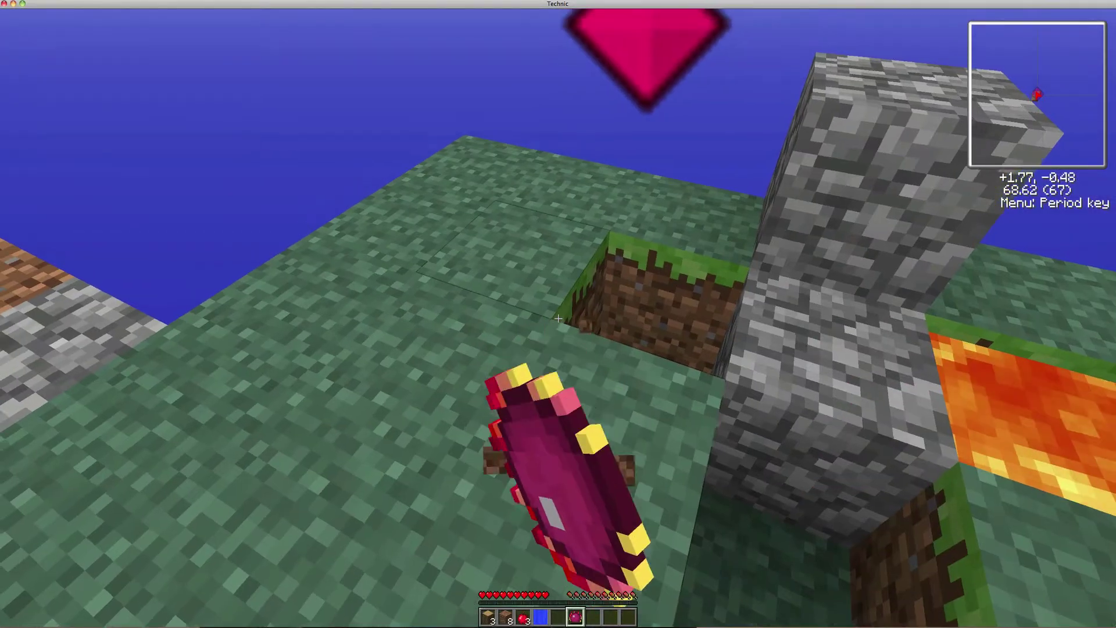
click(559, 319)
click(559, 320)
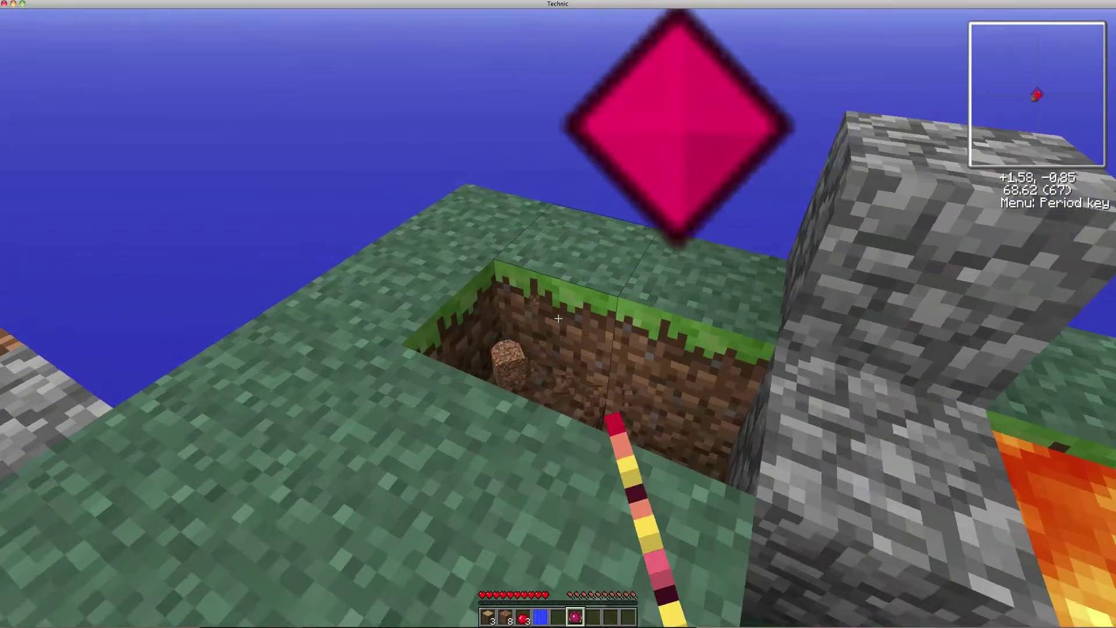
key(6)
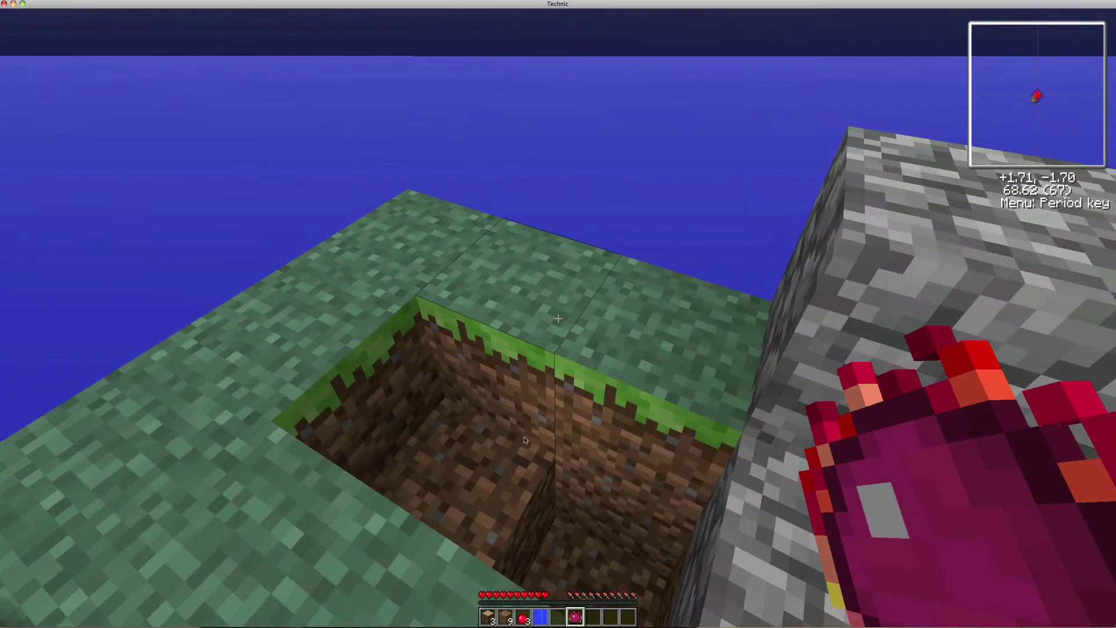
- Cheat a Water Source from NEI into the hotbar and return to the island
key(e)
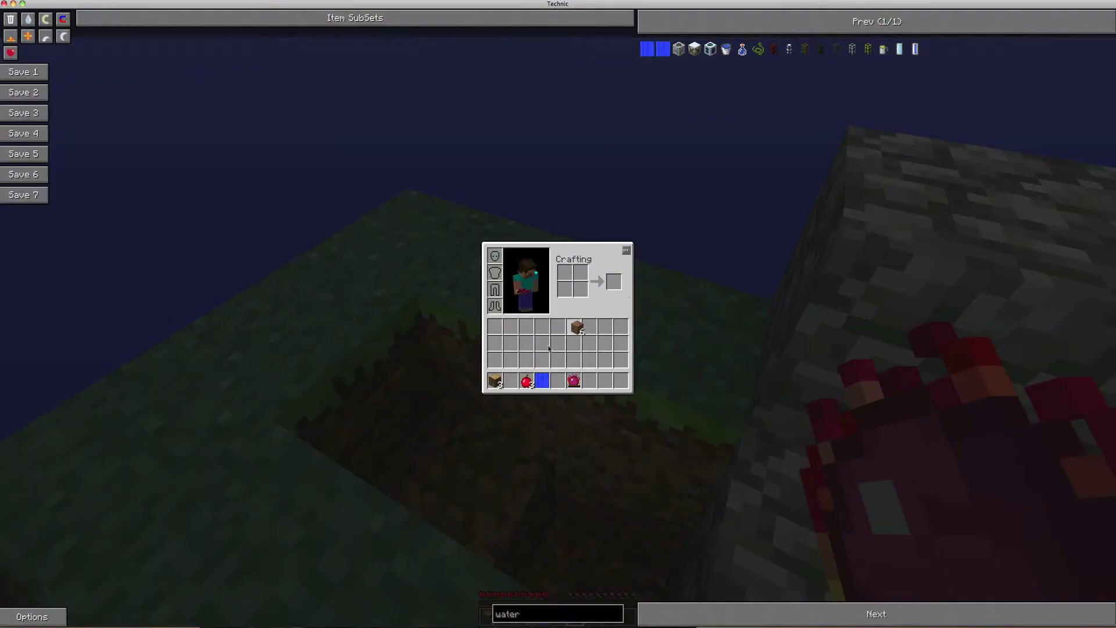
click(541, 382)
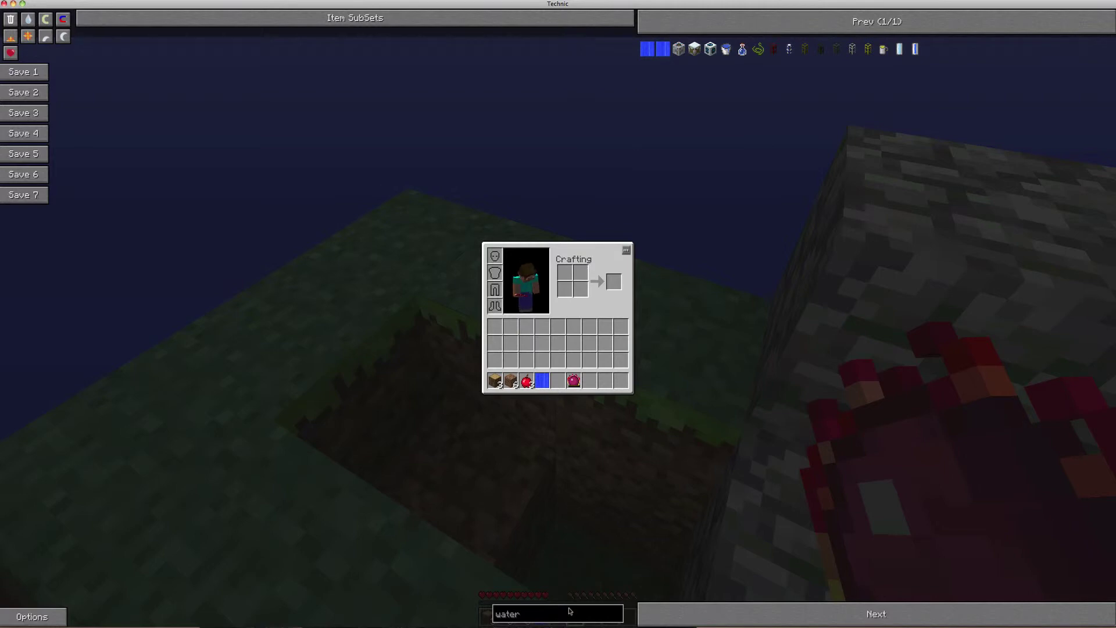
key(BackSpace)
key(BackSpace)
key(BackSpace)
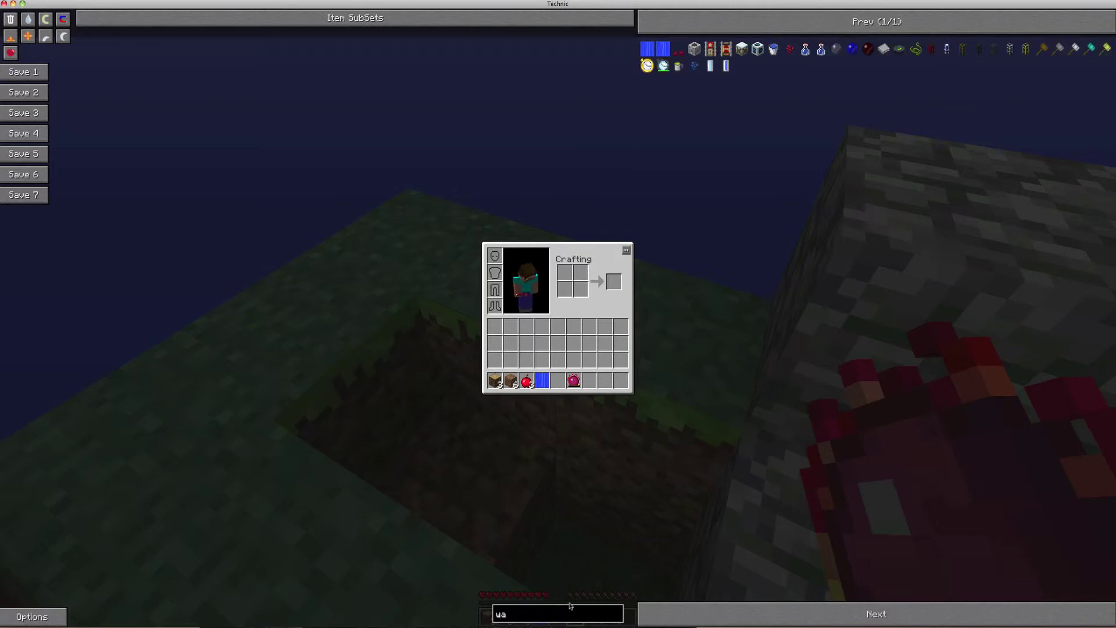
text(buck)
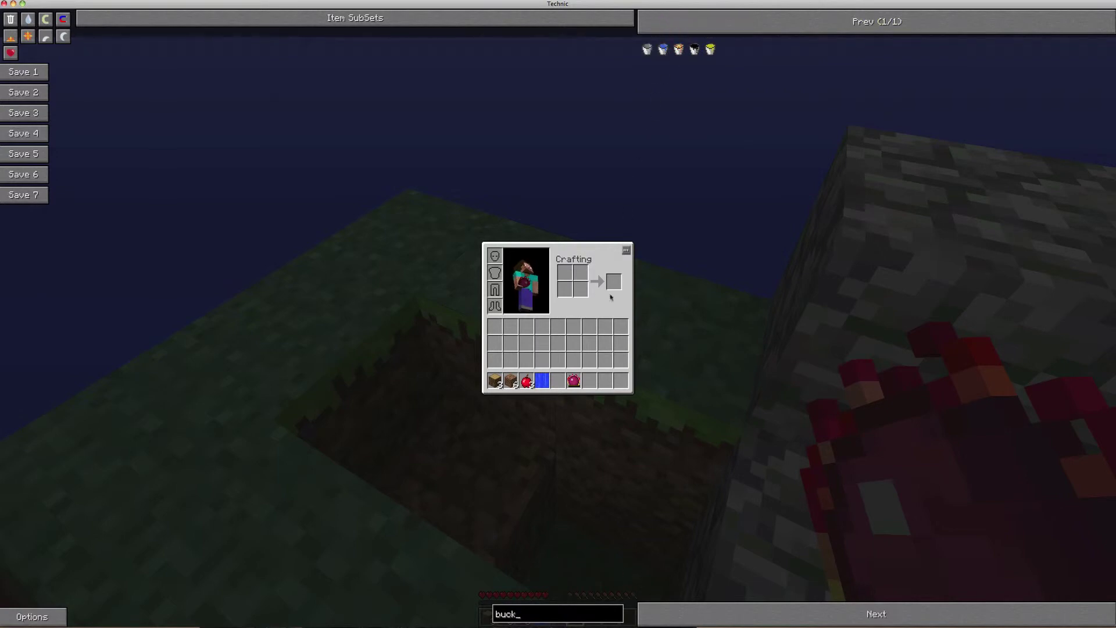
key(Escape)
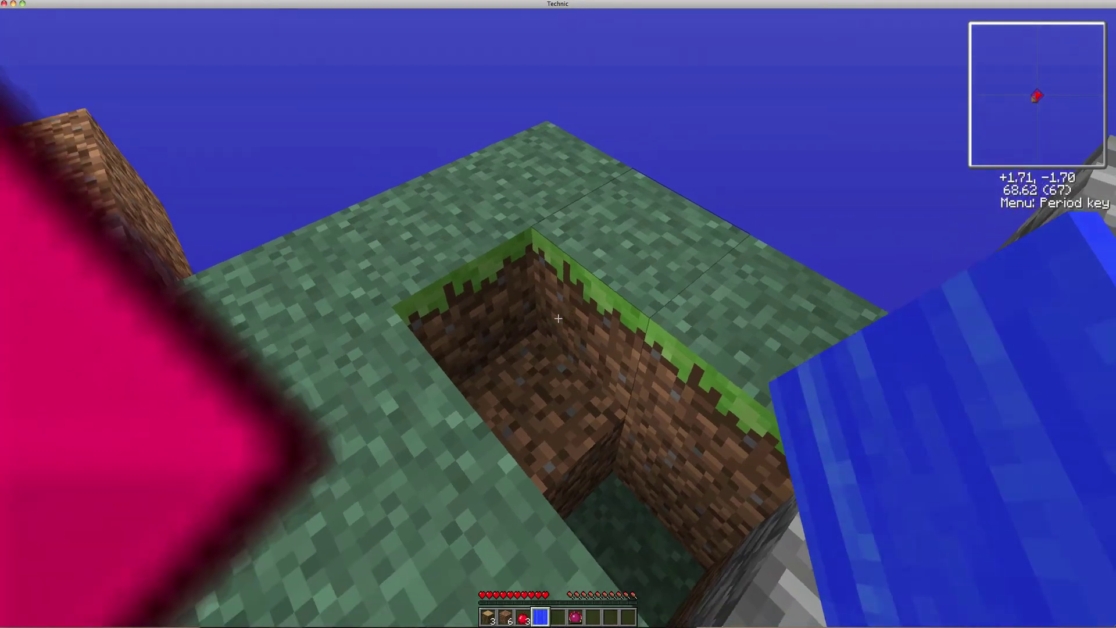
- Pour water into the pit, then place dirt by the sapling and transmute it into cobblestone
right_click(558, 314)
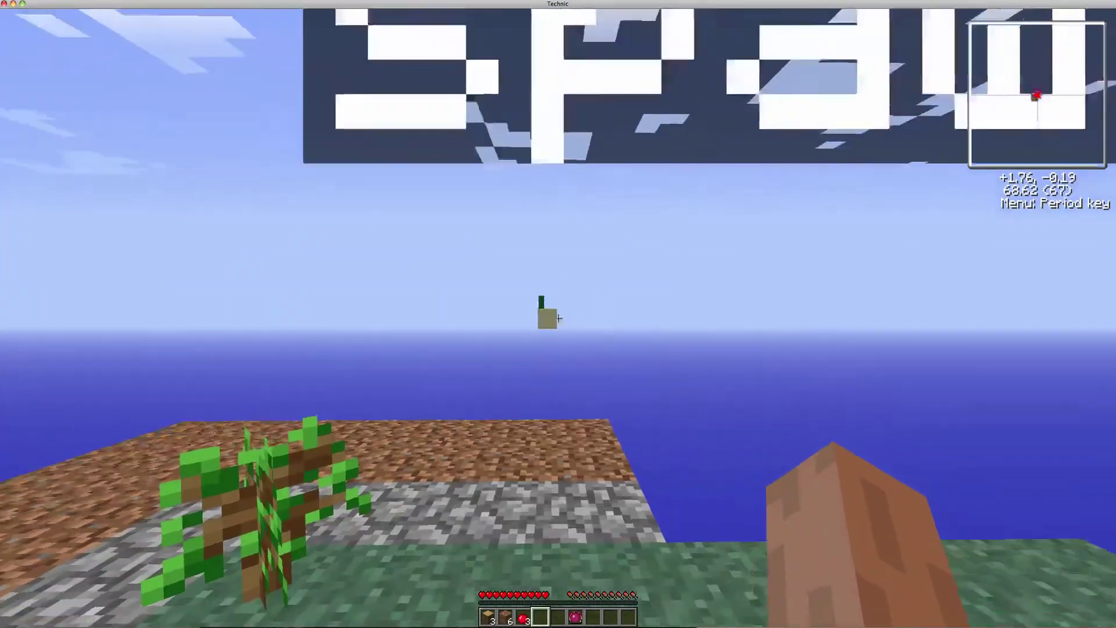
scroll(559, 319, up, 1)
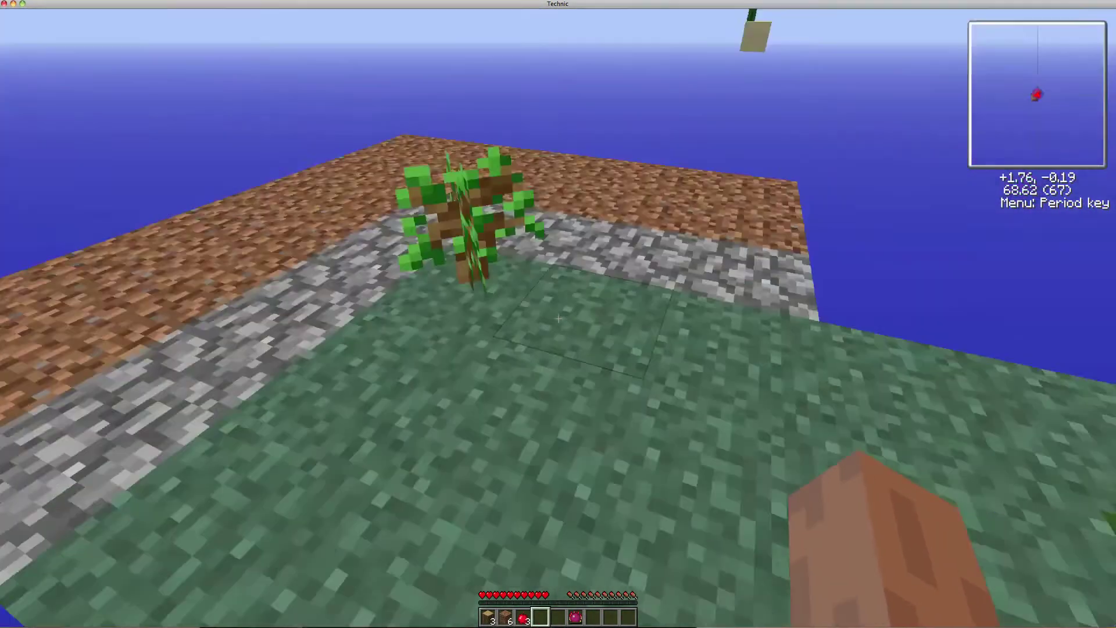
scroll(558, 319, up, 2)
right_click(558, 319)
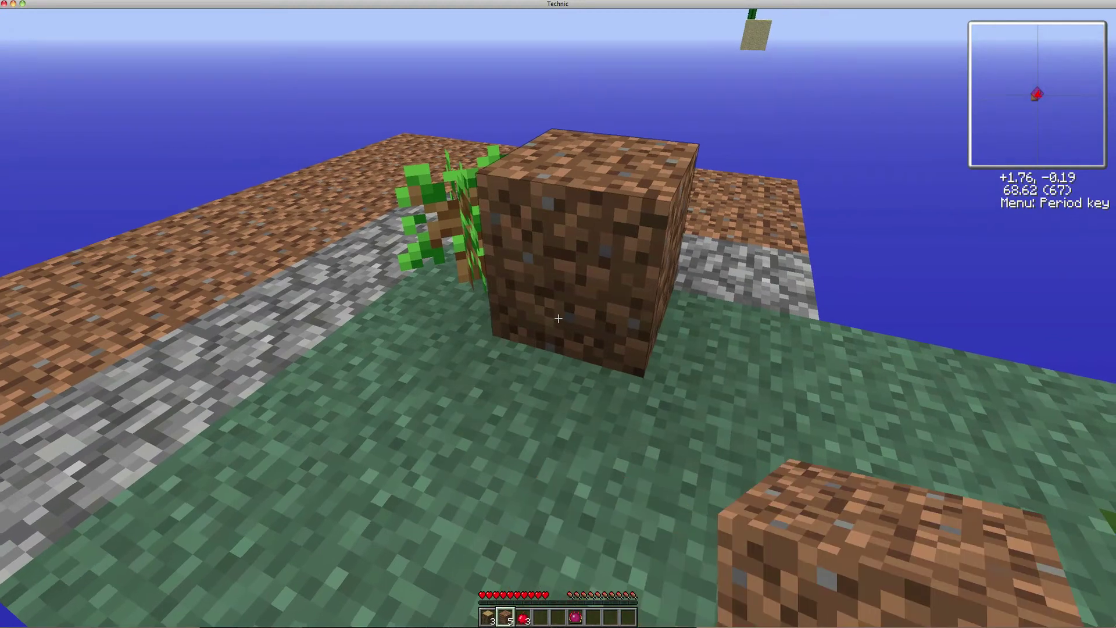
scroll(558, 319, down, 4)
right_click(559, 320)
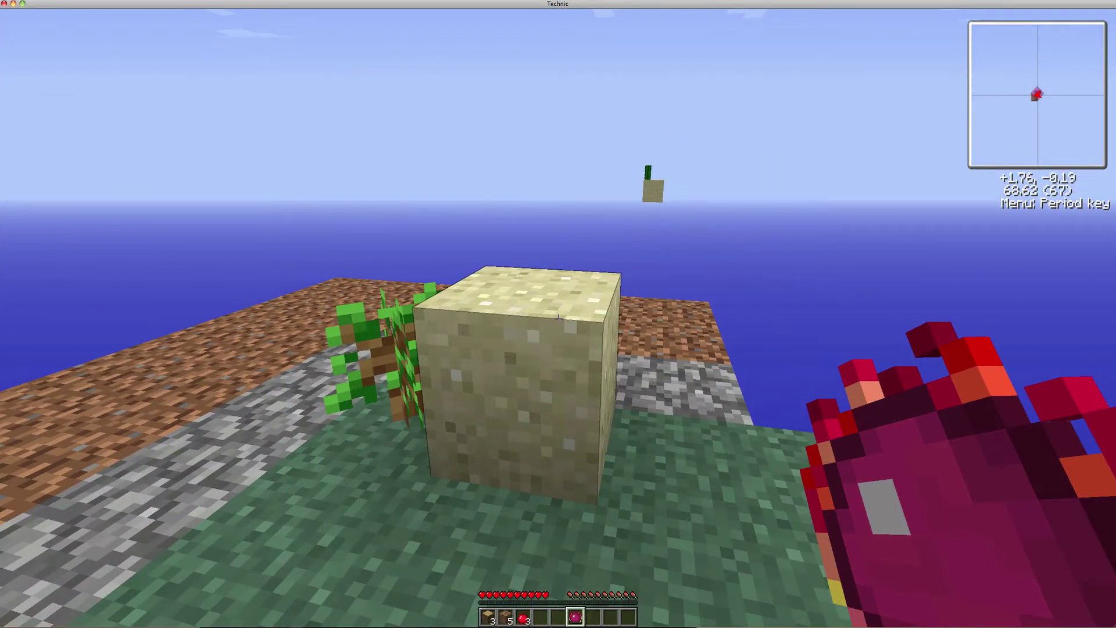
right_click(558, 319)
right_click(559, 319)
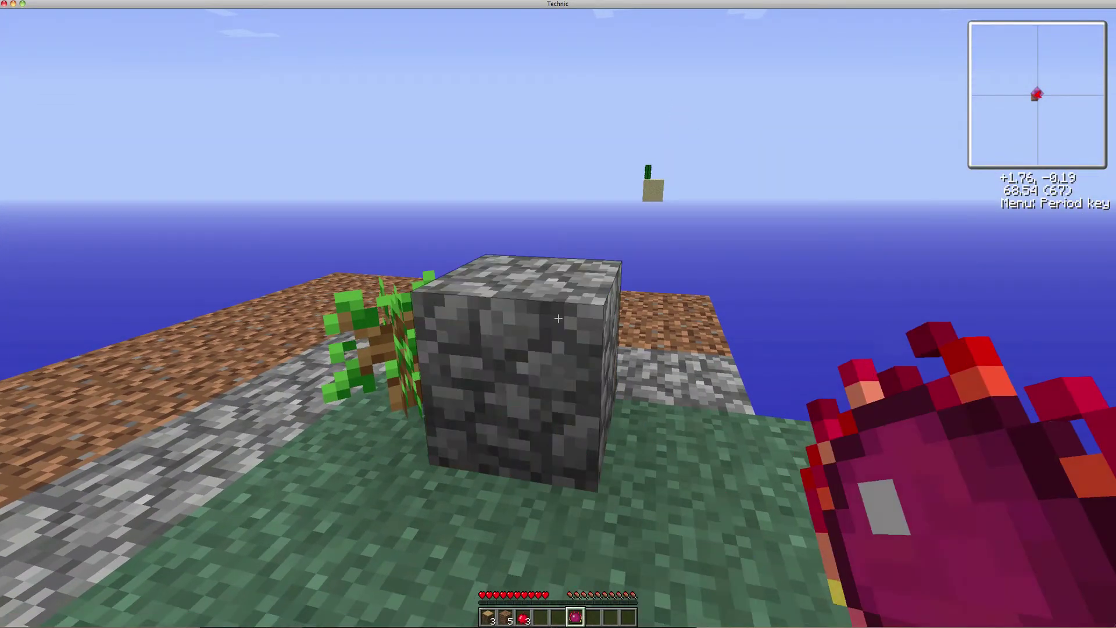
scroll(558, 320, up, 4)
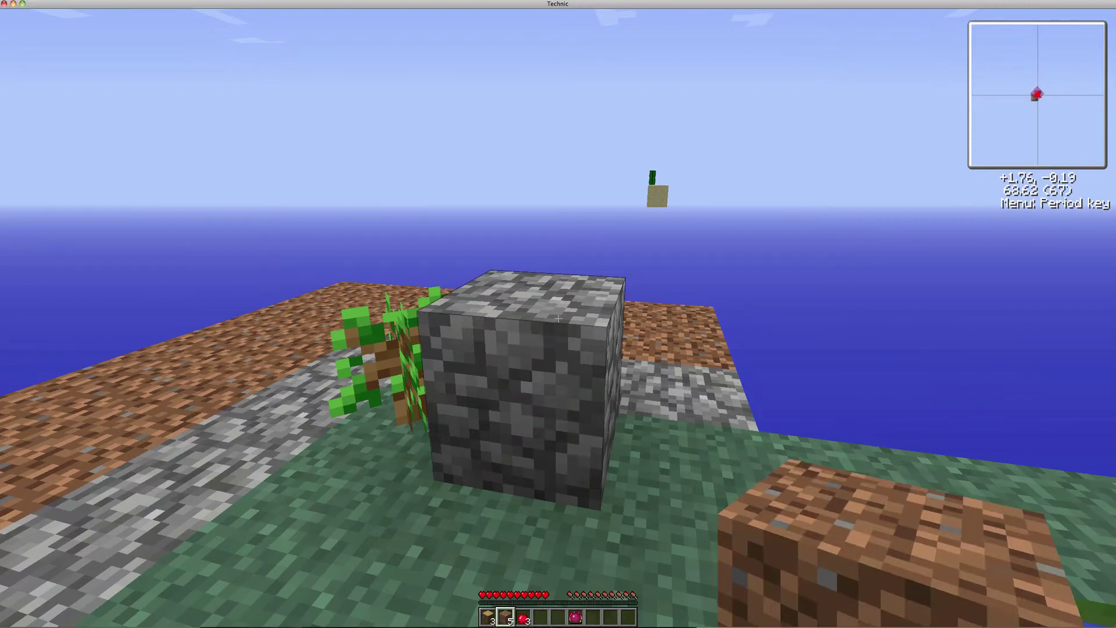
- Craft planks from a wood log at the crafting table and move them to the hotbar
key(e)
key(e)
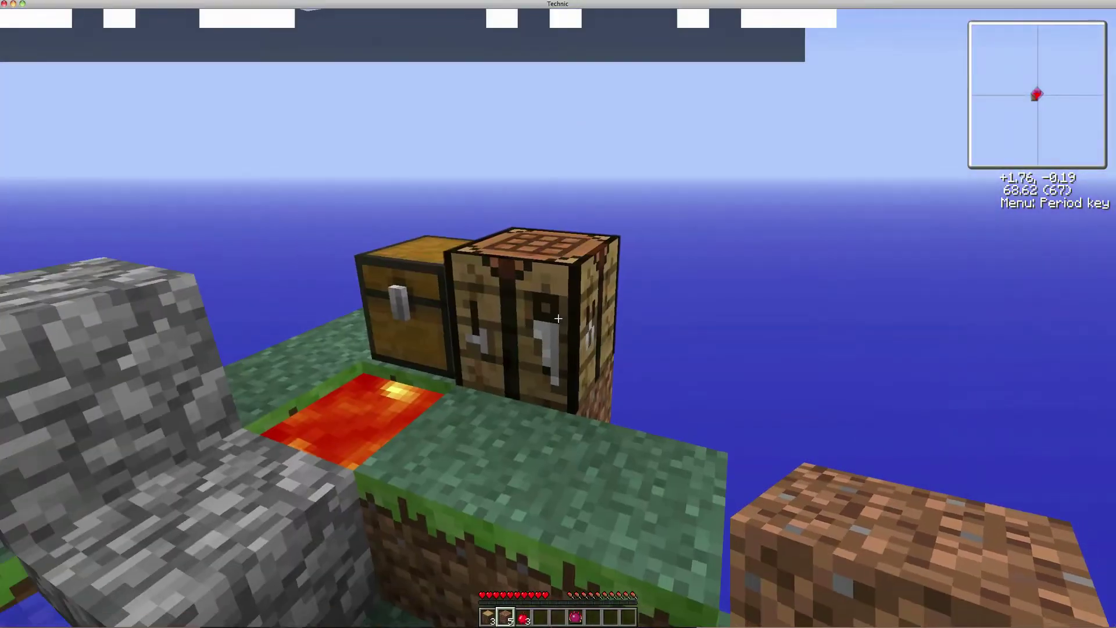
right_click(559, 320)
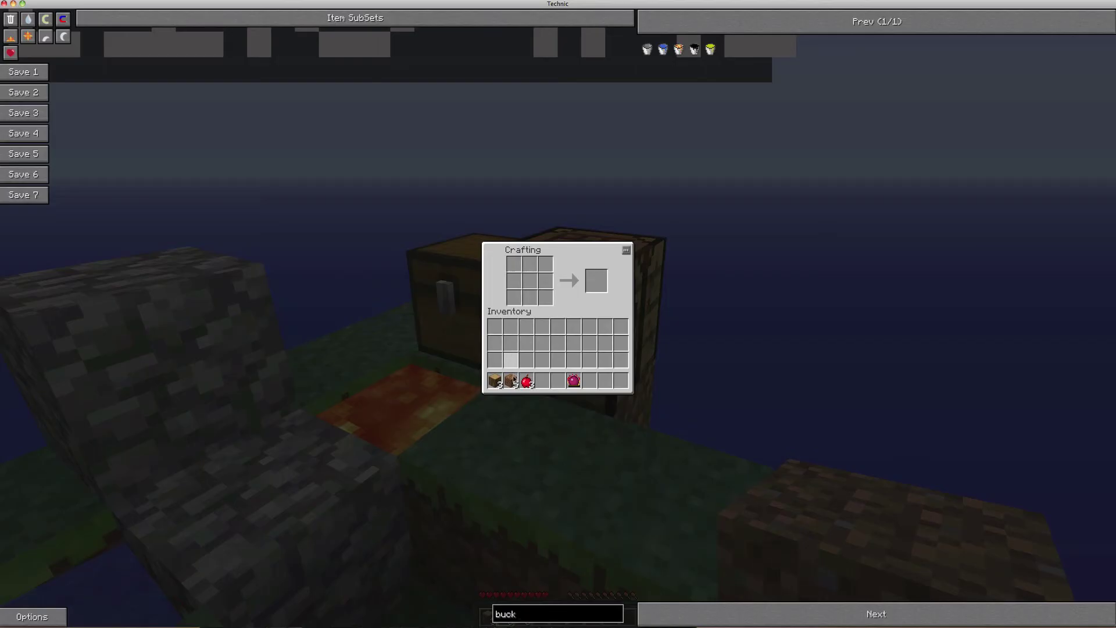
click(495, 381)
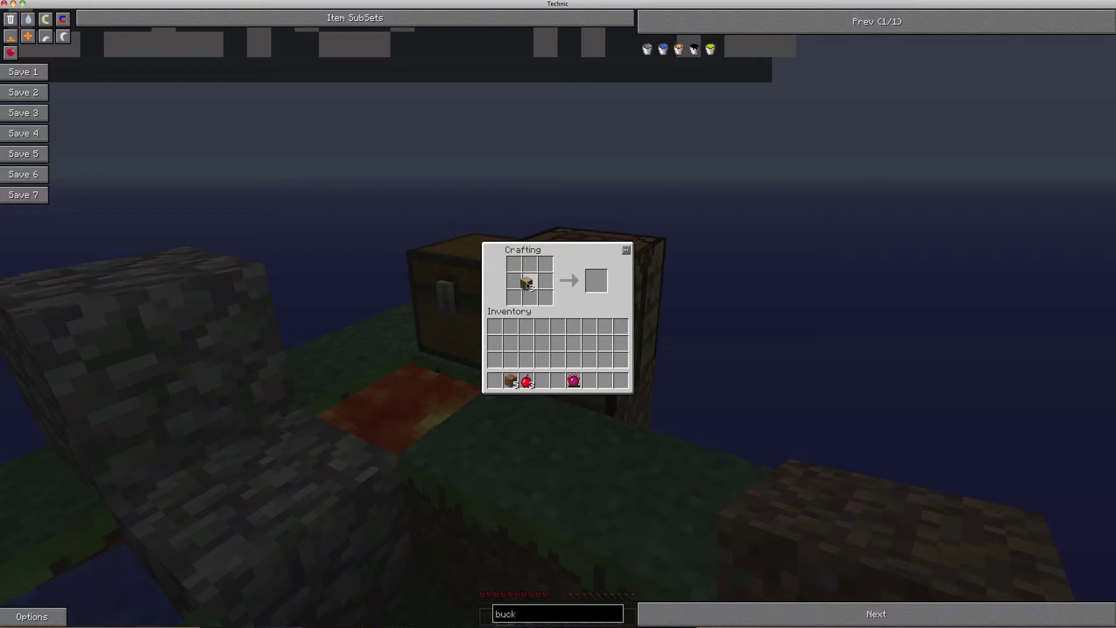
click(596, 281)
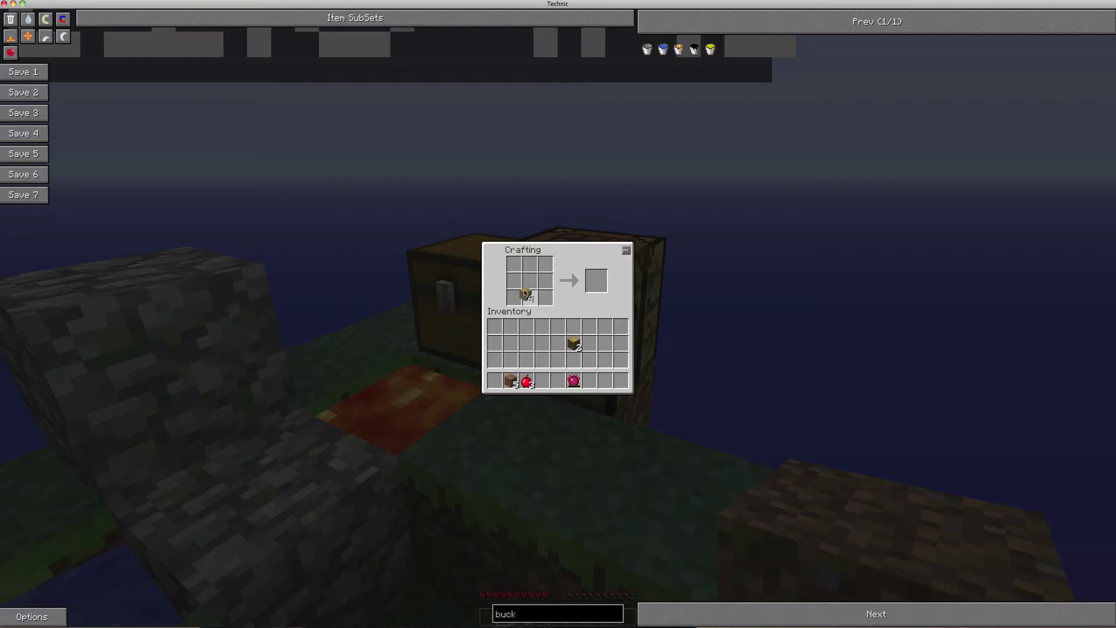
click(541, 327)
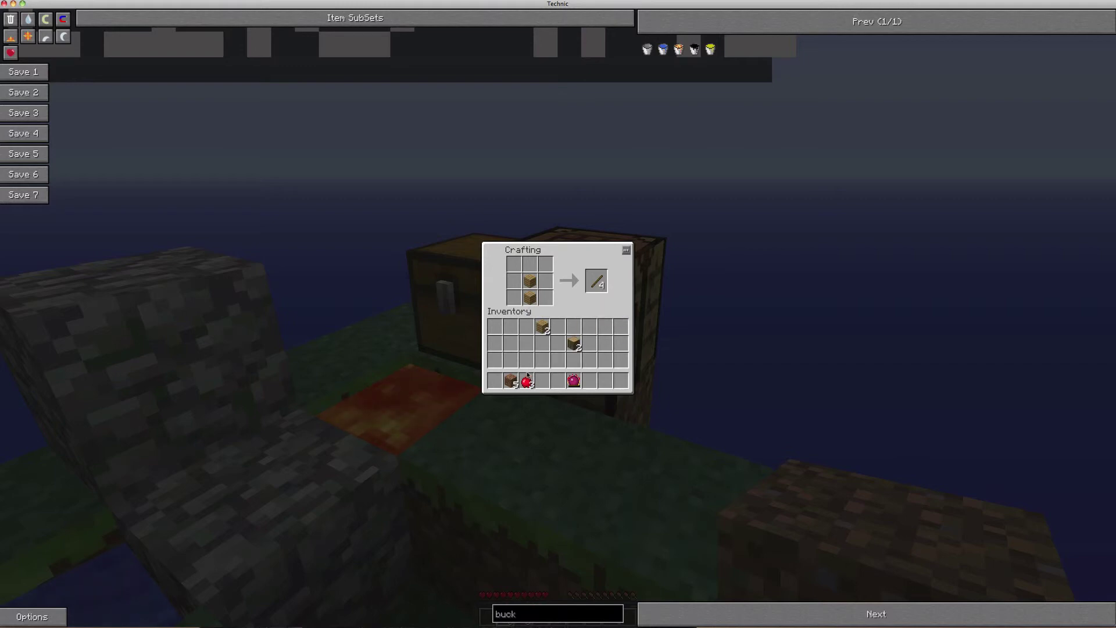
shift+click(540, 330)
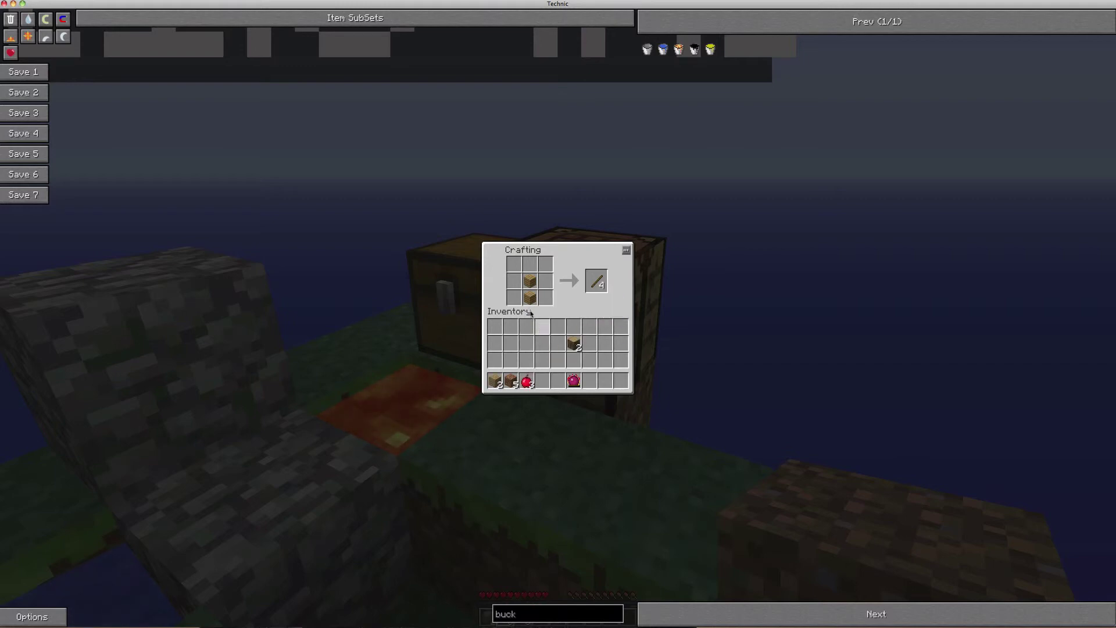
key(Escape)
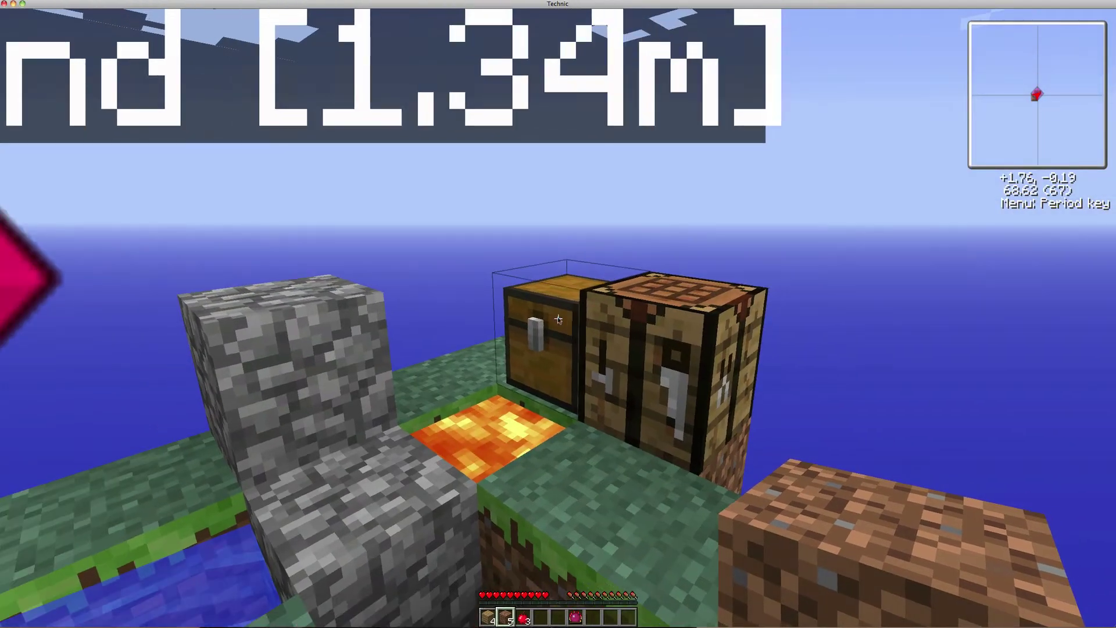
- Check the chest's contents, then craft sticks from planks and store them
right_click(558, 315)
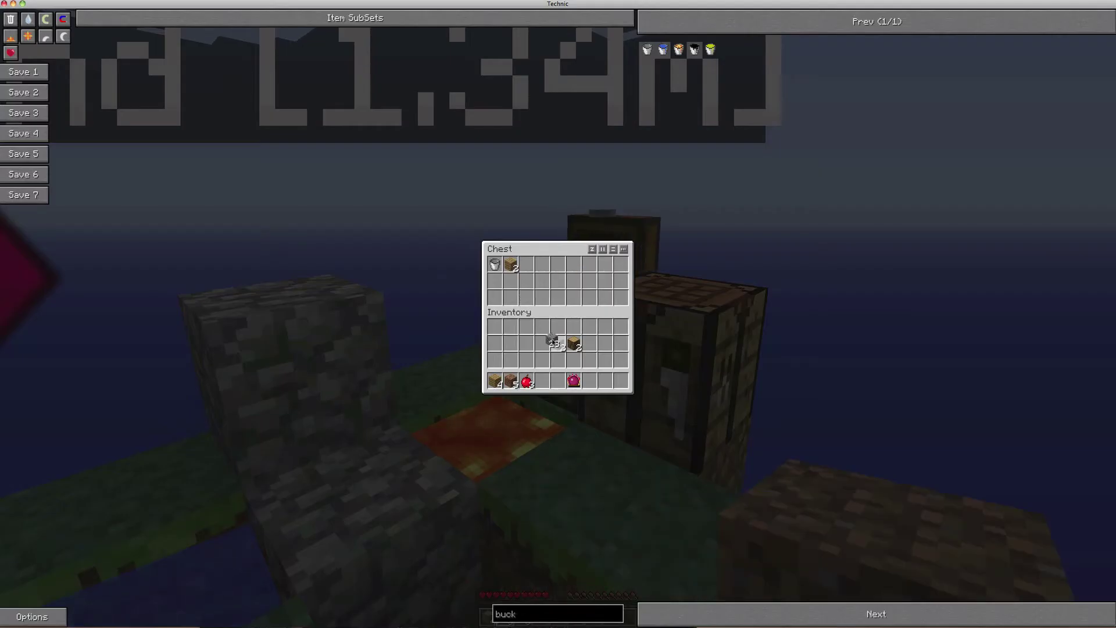
key(Escape)
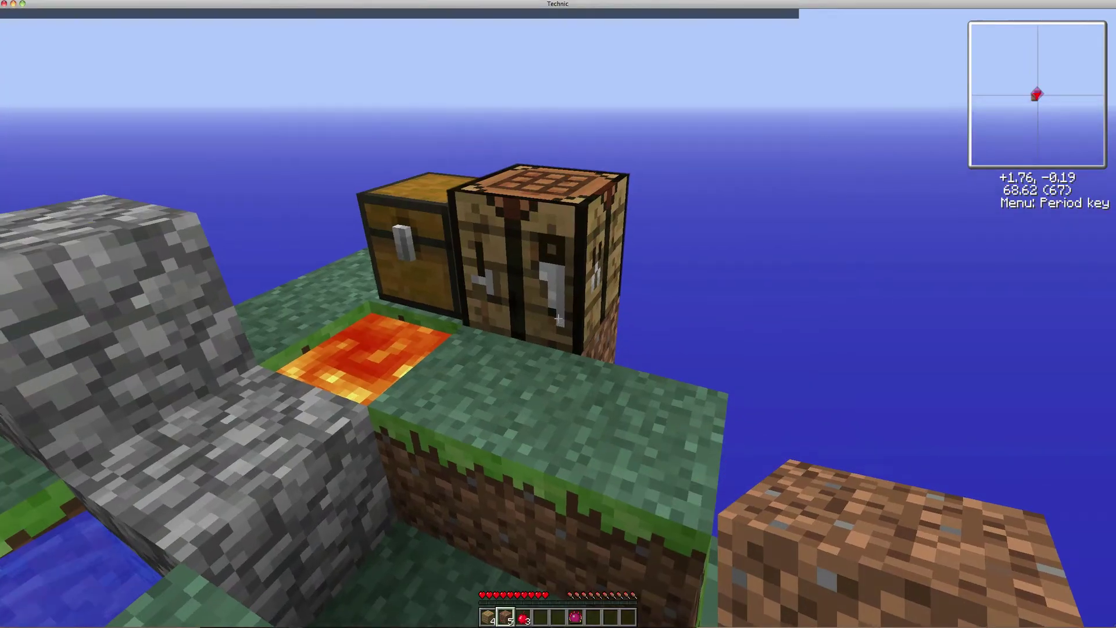
right_click(559, 314)
click(494, 381)
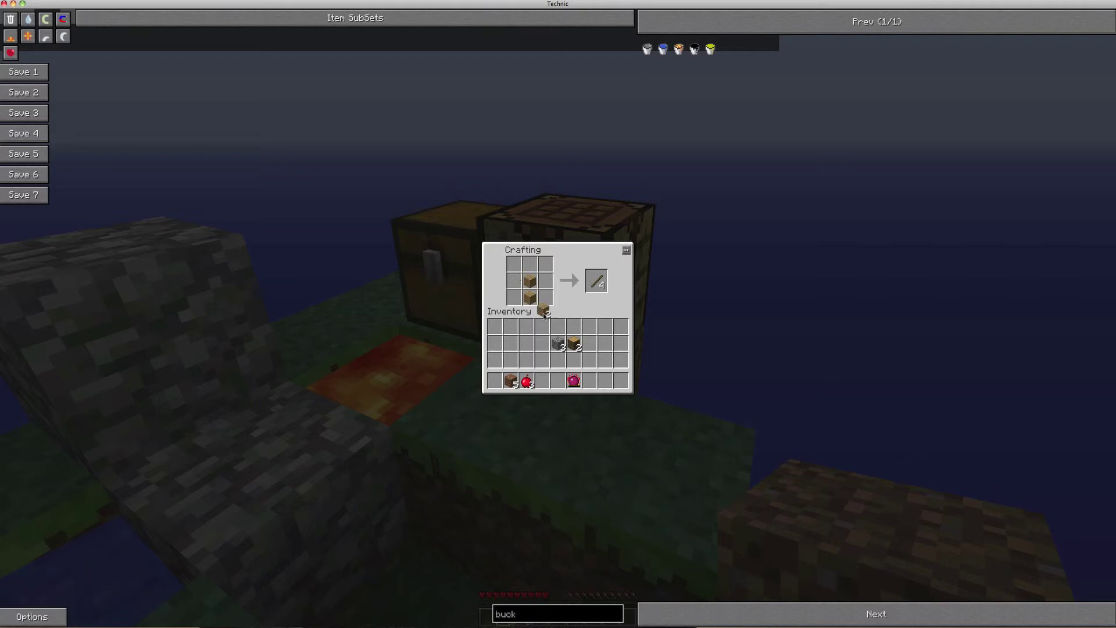
click(543, 328)
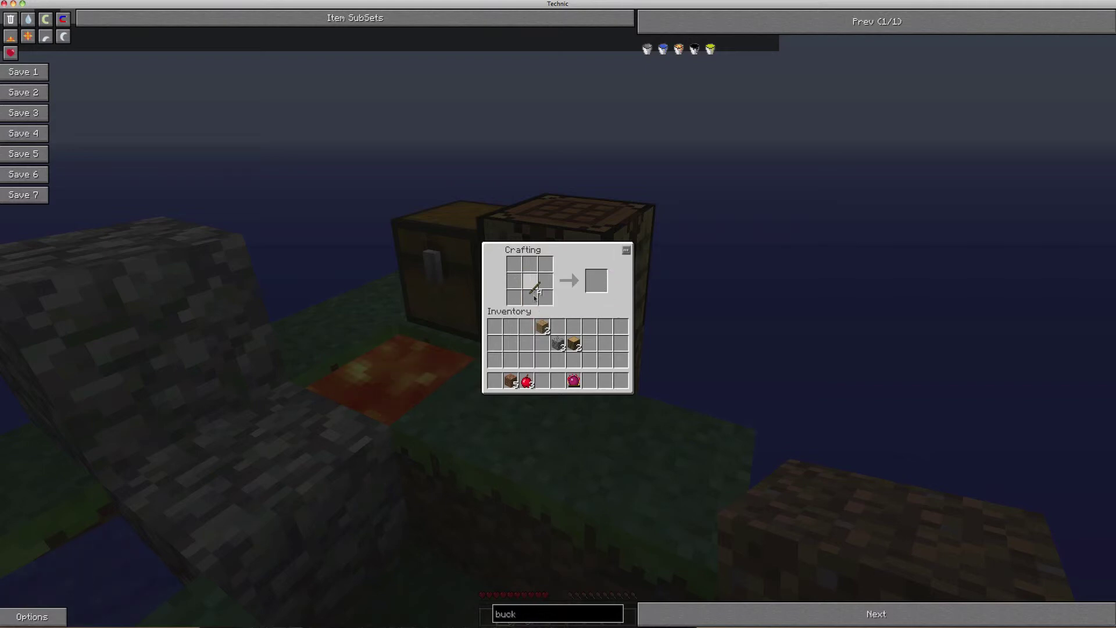
click(561, 327)
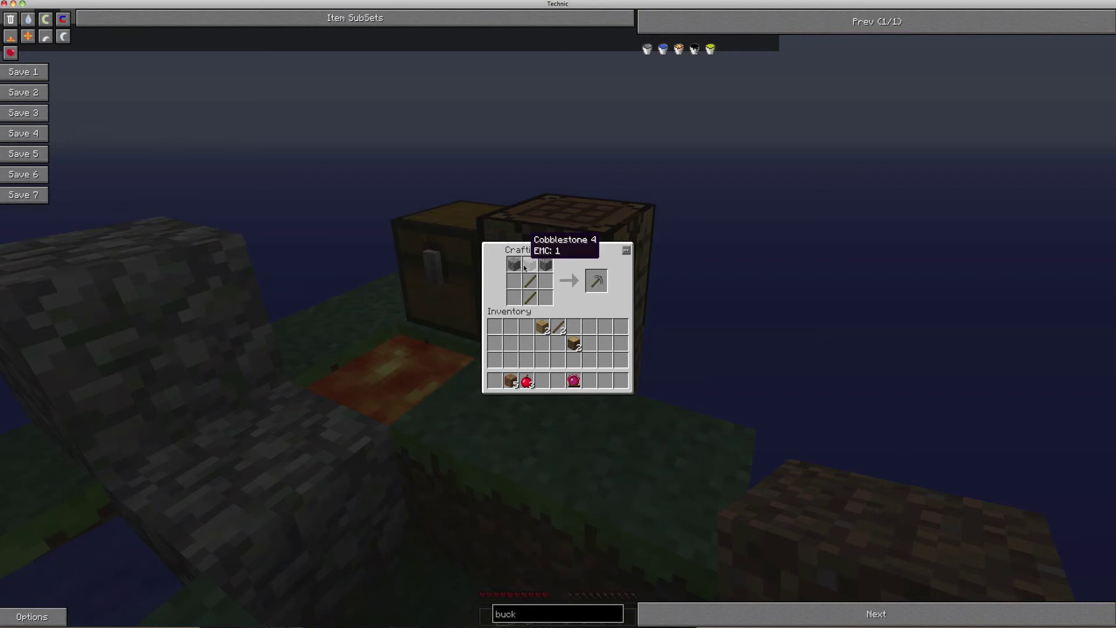
- At the crafting table, put cobblestone above the sticks and take the stone pickaxe
key(Escape)
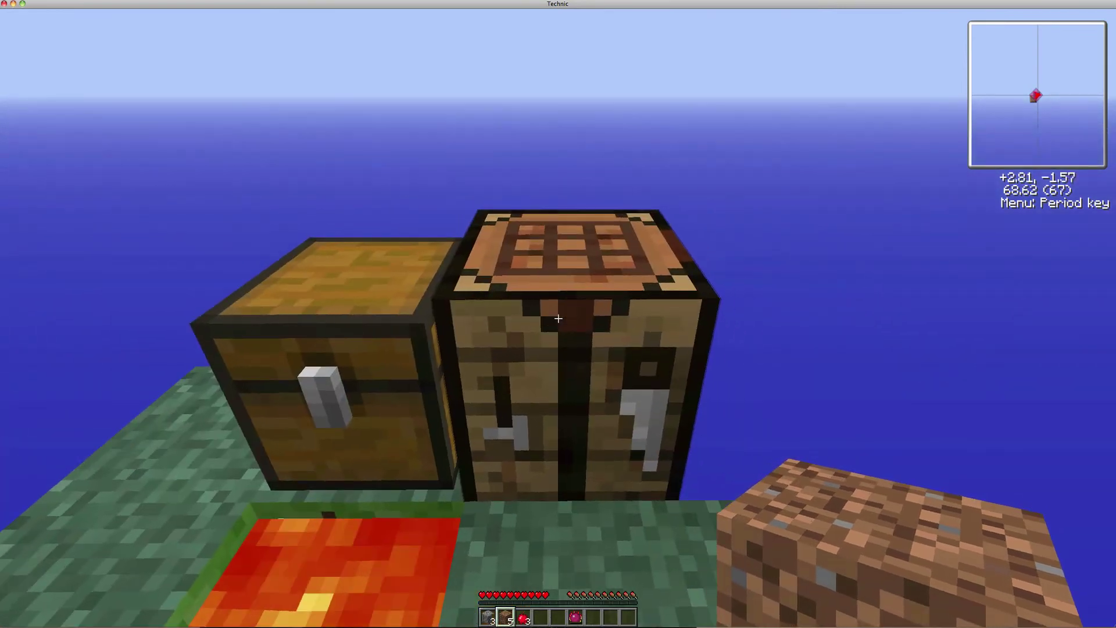
right_click(558, 320)
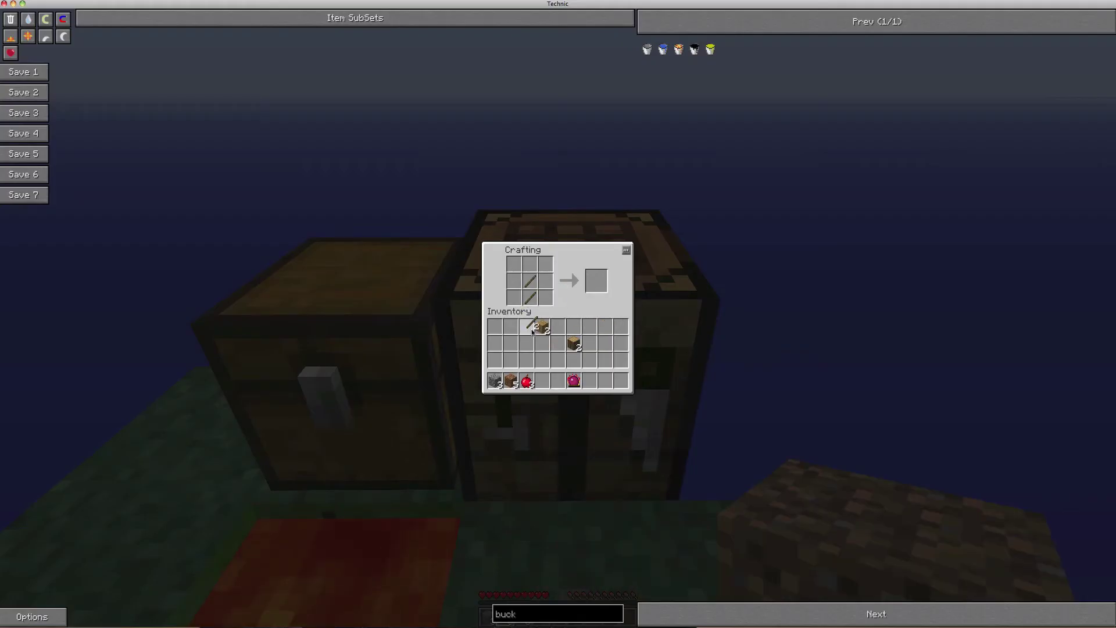
click(497, 382)
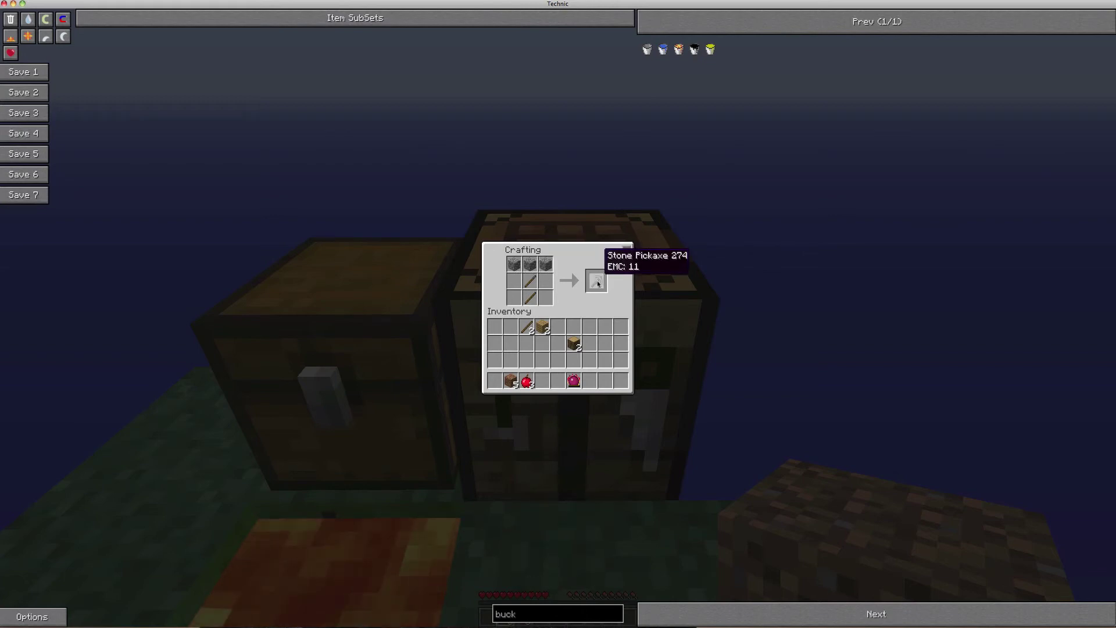
shift+click(595, 280)
- Equip the stone pickaxe in slot 9, mine the cobblestone by the sapling, and save
key(Escape)
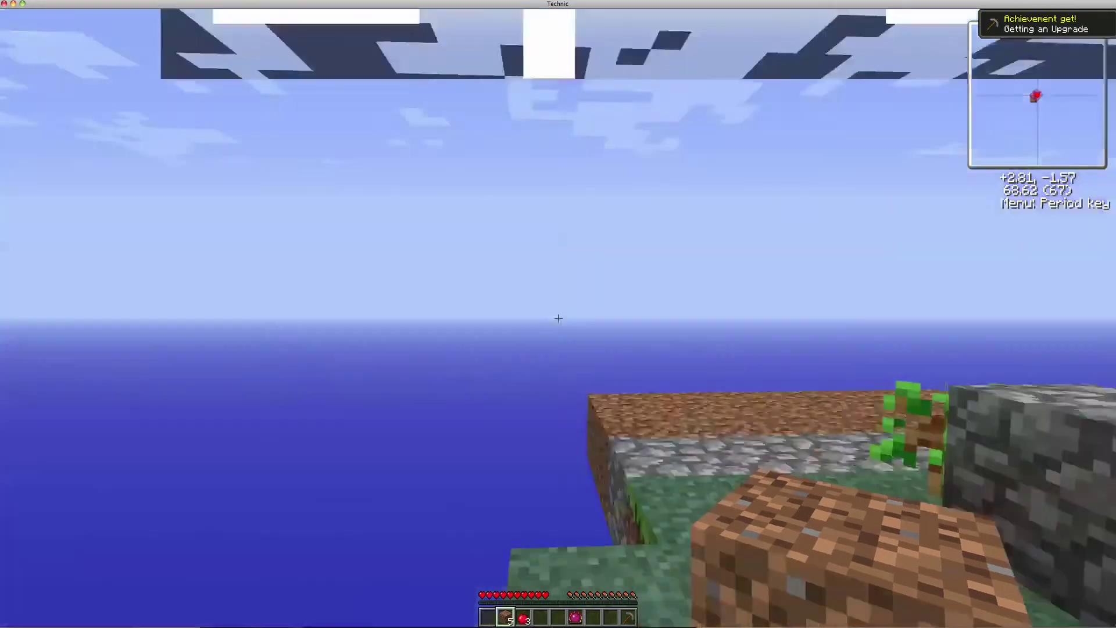
key(9)
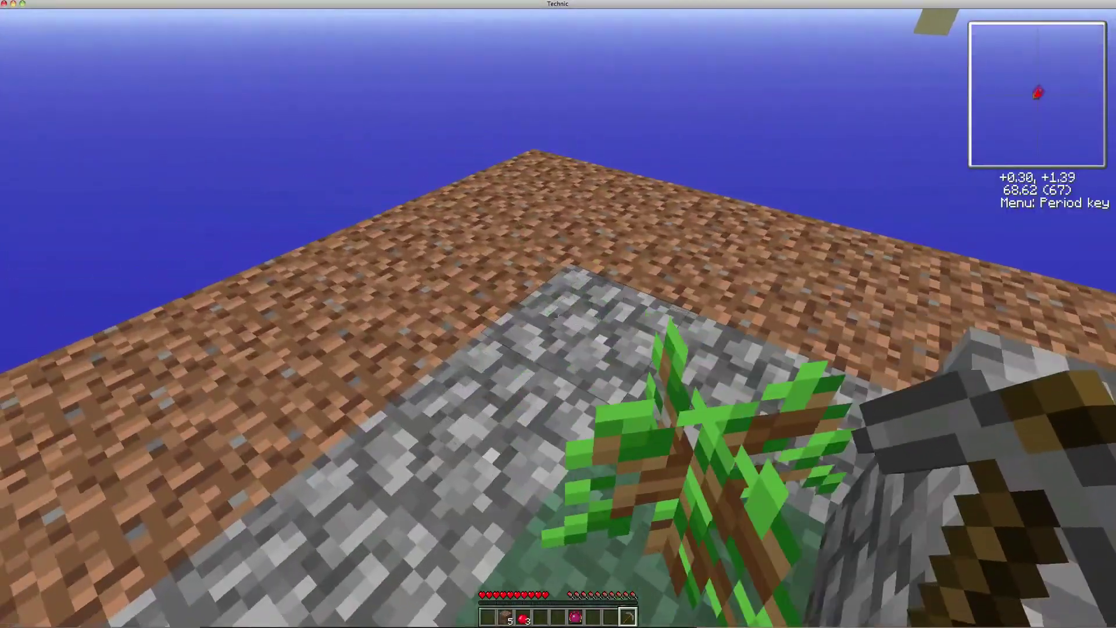
key(w)
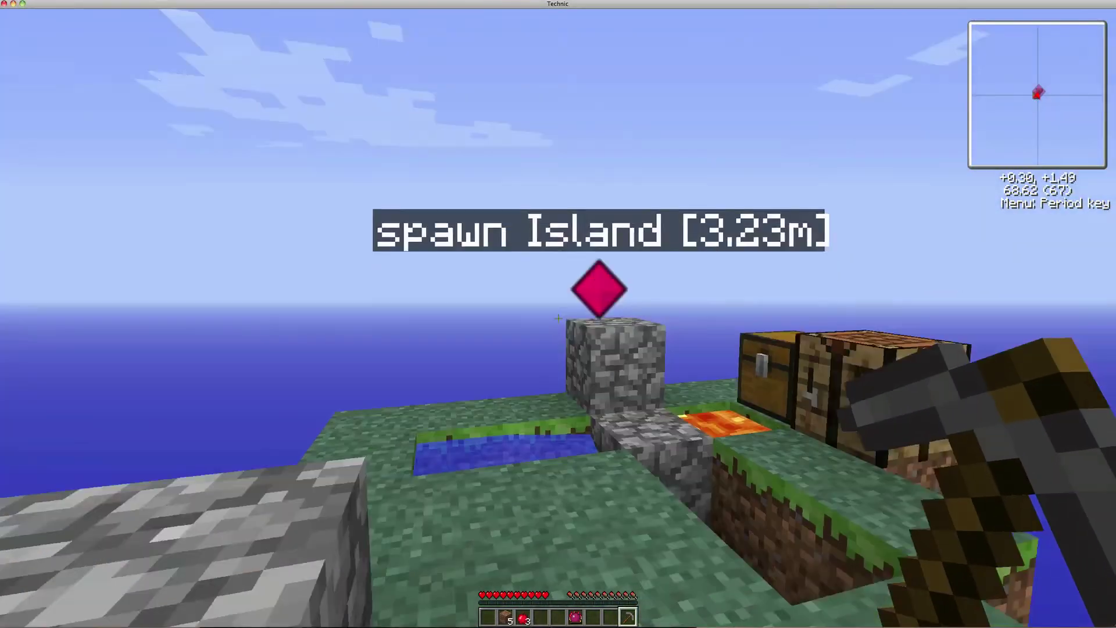
key(w)
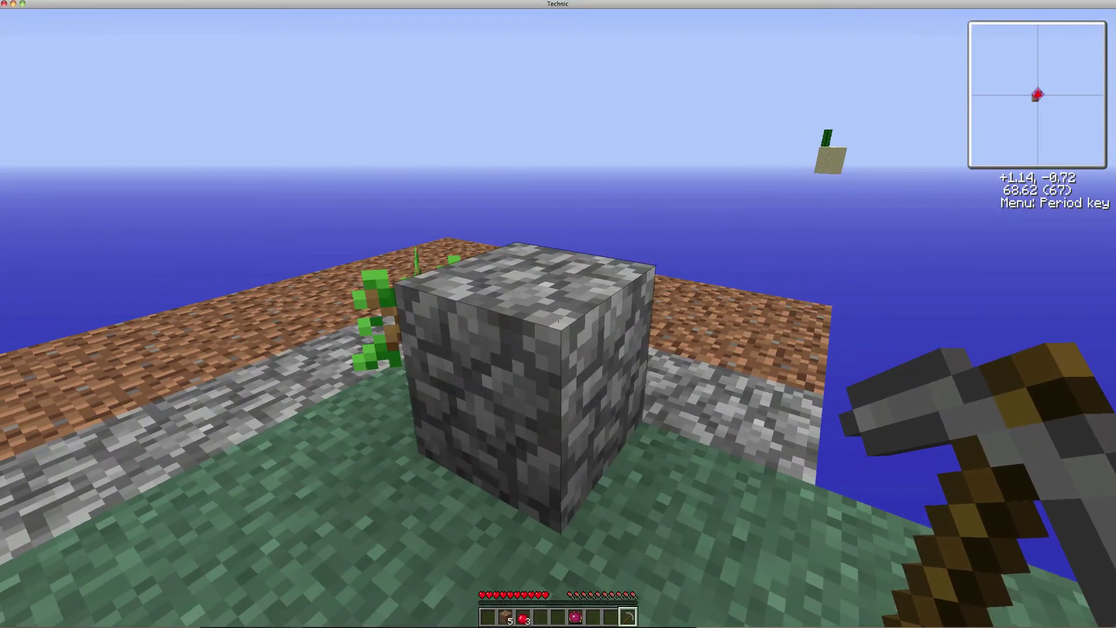
click(558, 314)
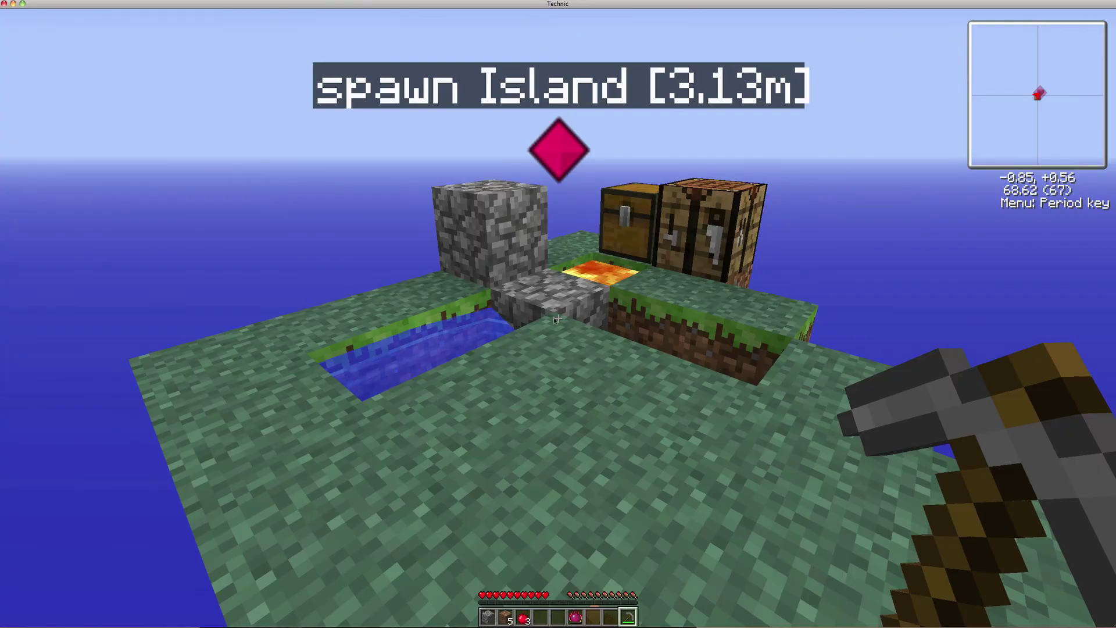
key(Escape)
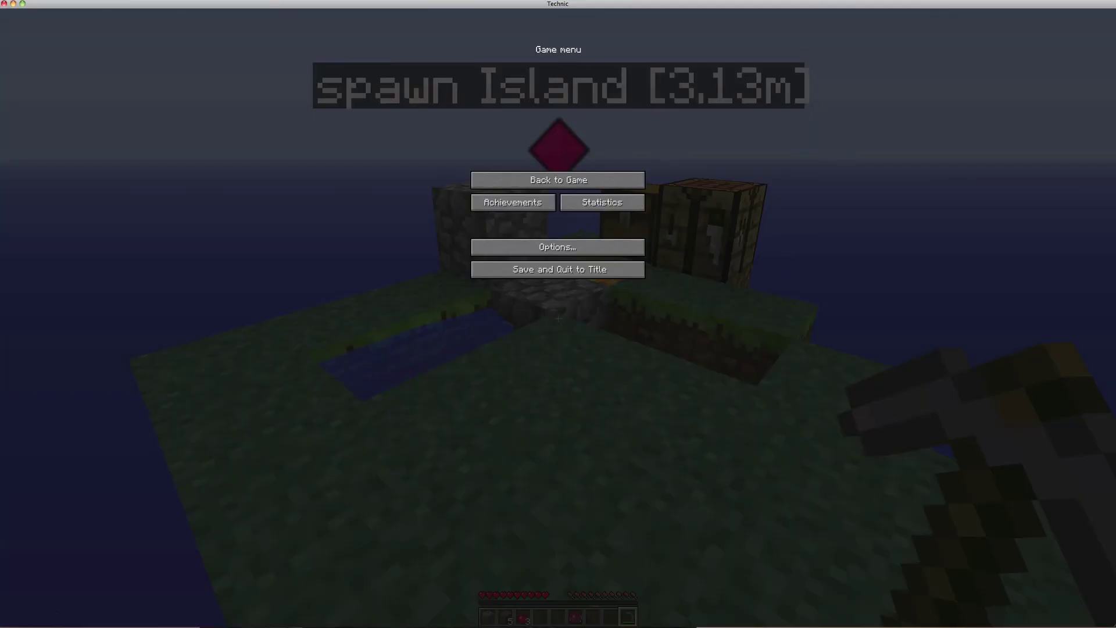
click(559, 179)
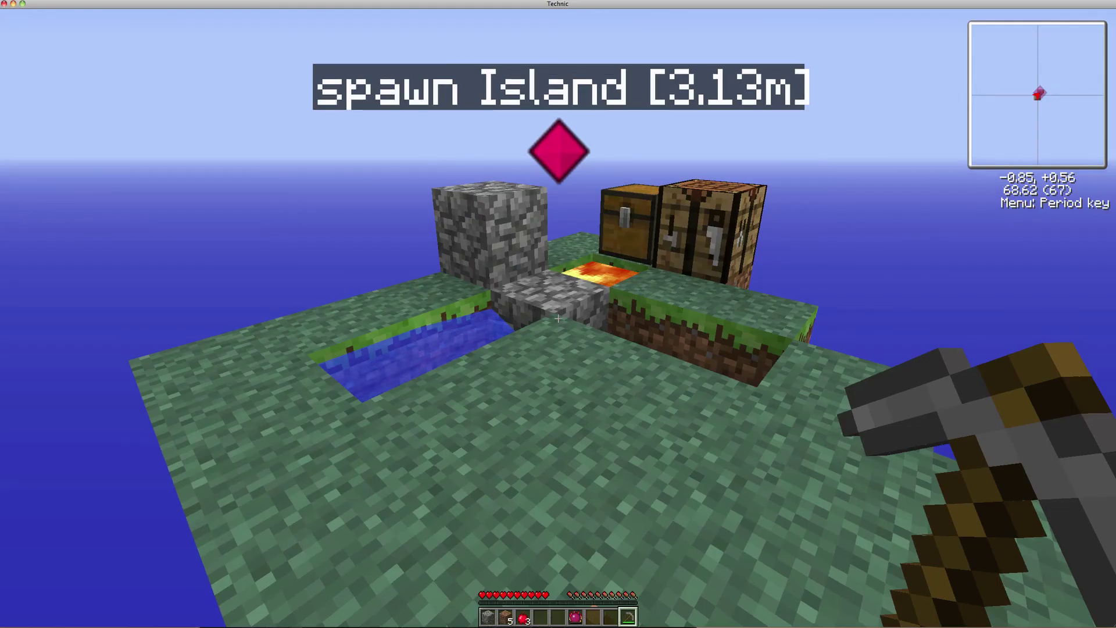